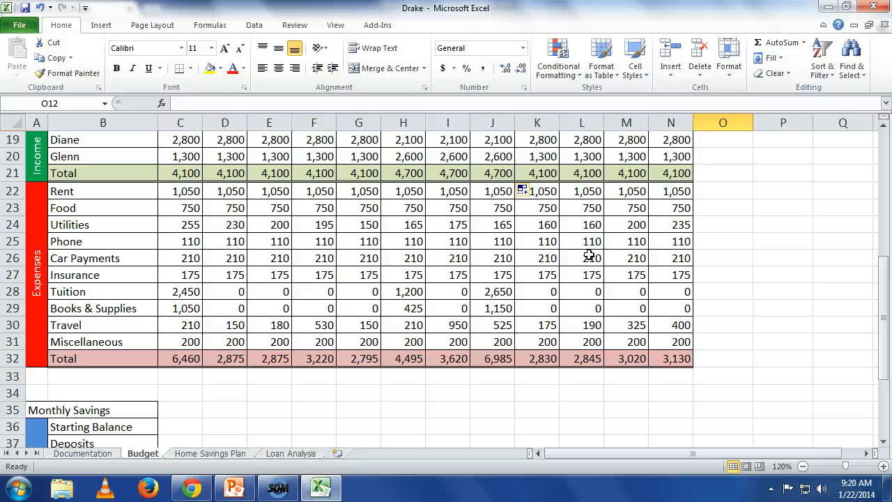
{"action": "scroll", "coordinate": [588, 255], "scroll_direction": "up", "scroll_amount": 2}
{"action": "scroll", "coordinate": [591, 254], "scroll_direction": "down", "scroll_amount": 1}
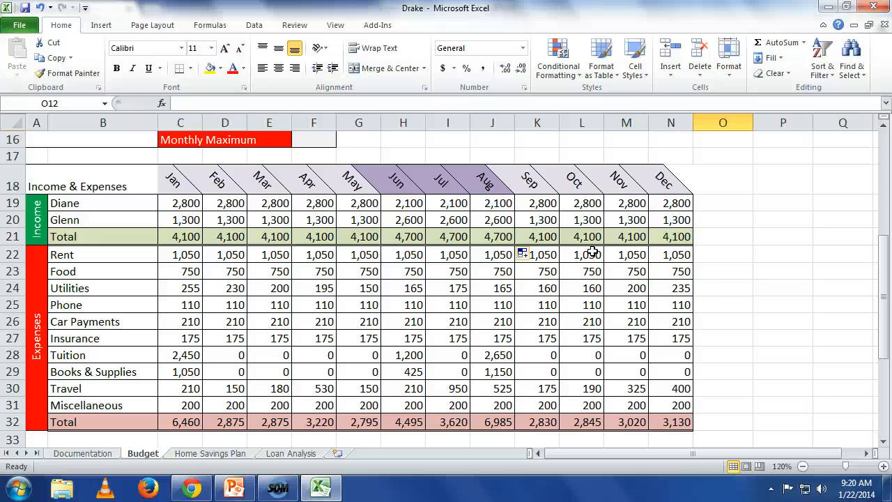
{"action": "scroll", "coordinate": [489, 18], "scroll_direction": "down", "scroll_amount": 2}
{"action": "left_click", "coordinate": [239, 317]}
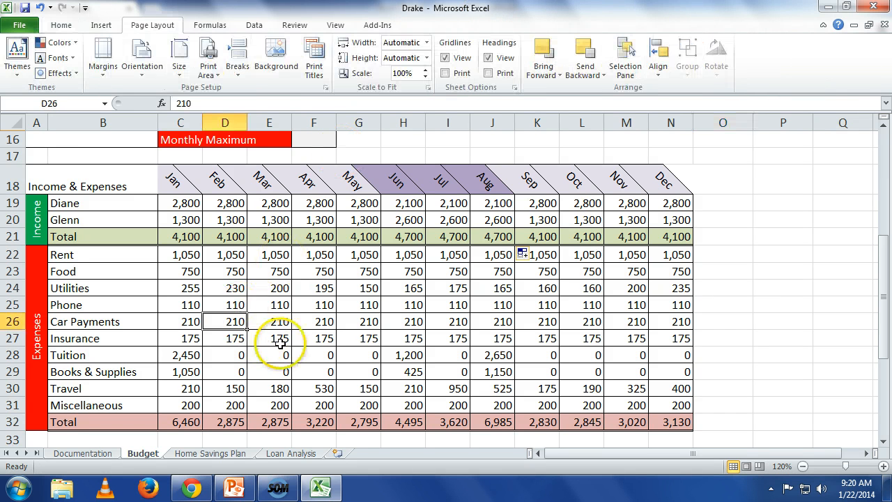
{"action": "scroll", "coordinate": [278, 341], "scroll_direction": "down", "scroll_amount": 1}
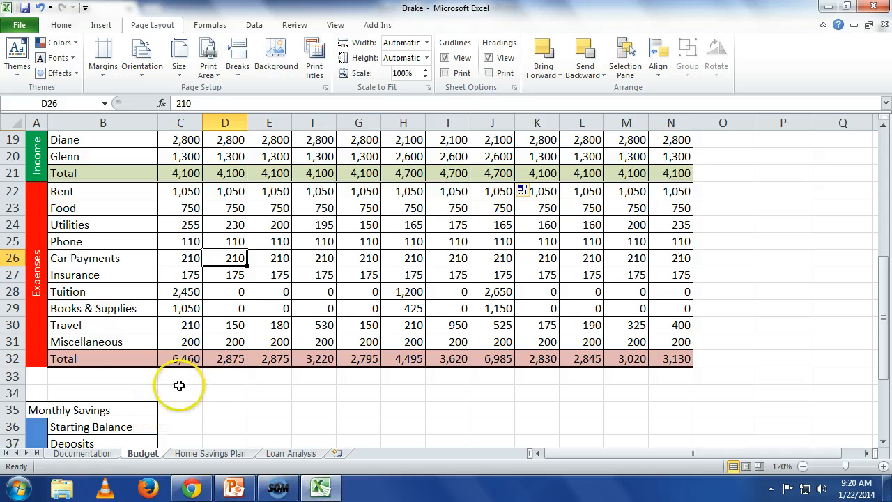
{"action": "scroll", "coordinate": [119, 390], "scroll_direction": "up", "scroll_amount": 2}
{"action": "scroll", "coordinate": [119, 382], "scroll_direction": "down", "scroll_amount": 3}
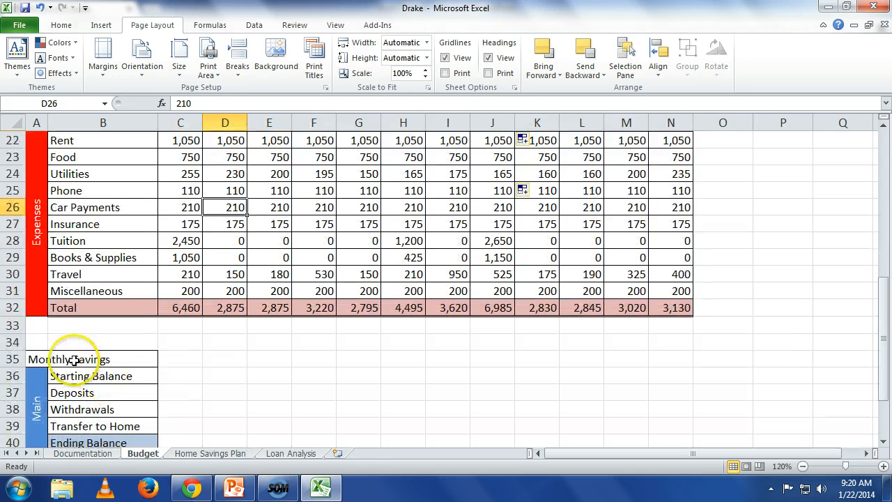
Merge and center cells A33:B33 directly below the expenses Total row.
{"action": "left_click", "coordinate": [42, 327]}
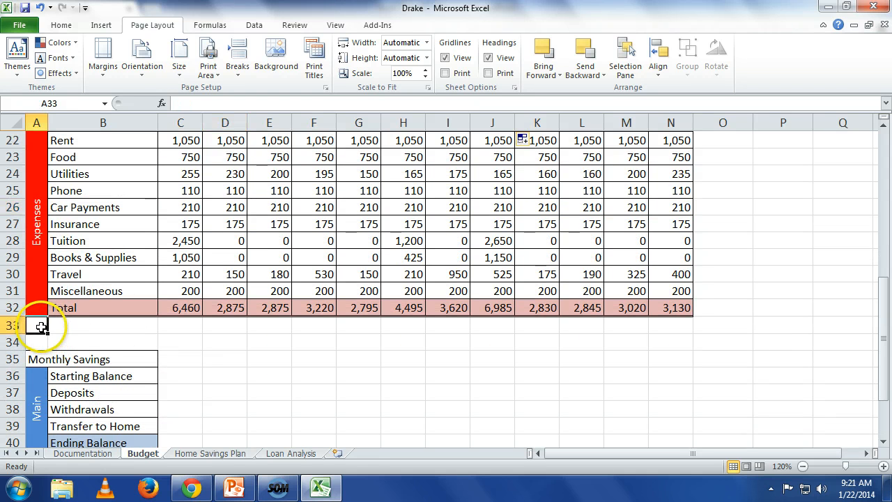
{"action": "left_click_drag", "start_coordinate": [109, 328], "coordinate": [34, 324]}
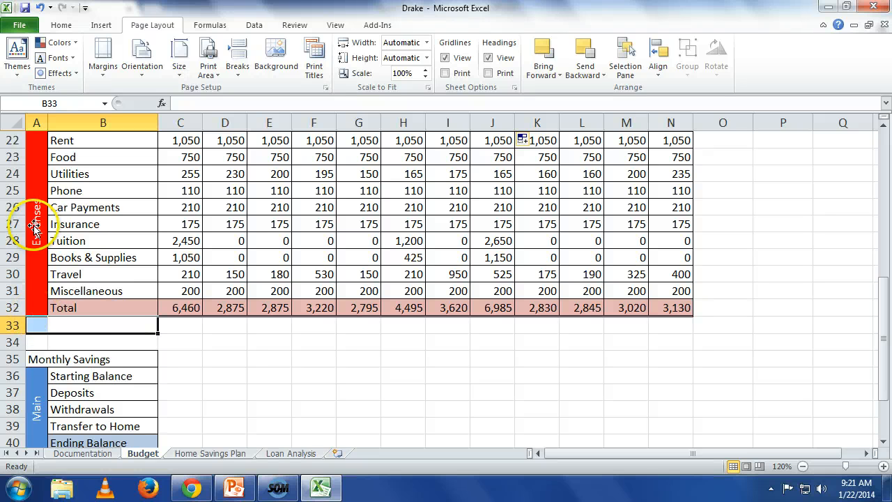
{"action": "left_click", "coordinate": [67, 24]}
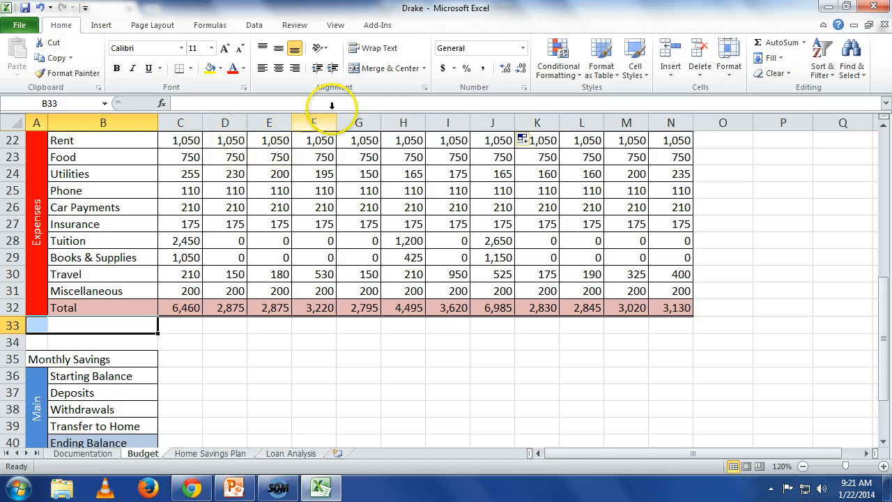
{"action": "left_click", "coordinate": [391, 69]}
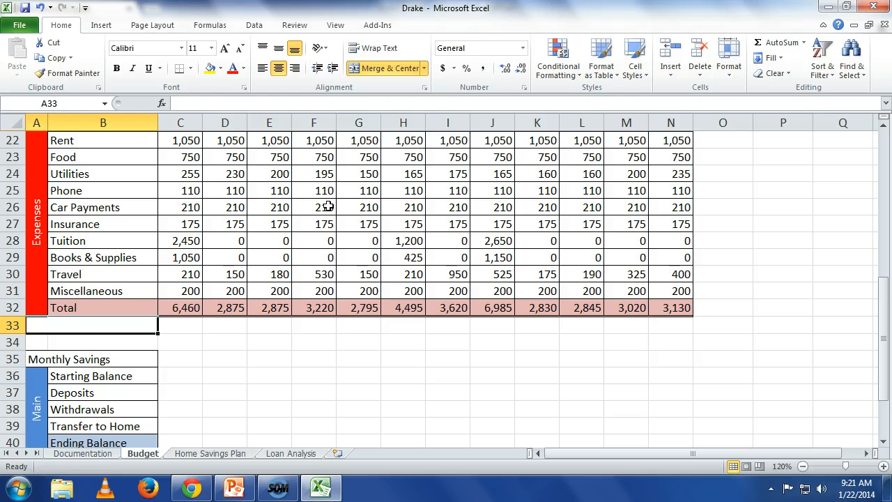
Enter the label Net Cash Flow in the merged cell A33.
{"action": "type", "text": "Net "}
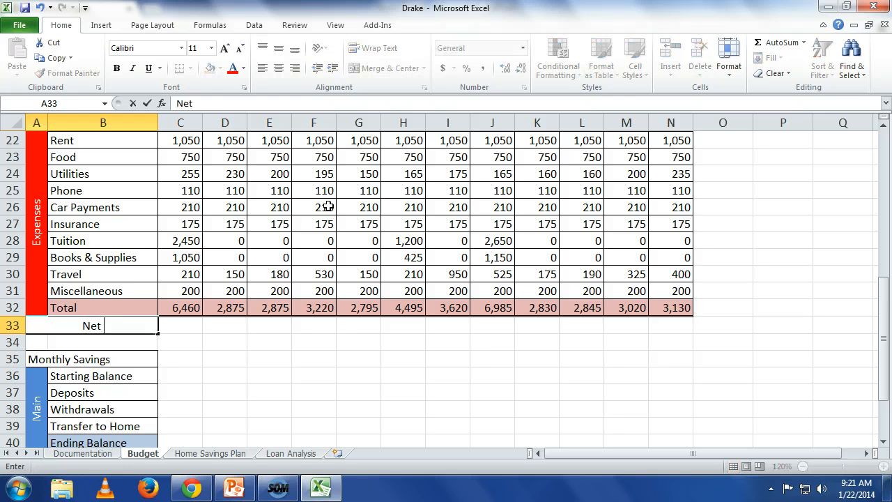
{"action": "type", "text": "Cash F"}
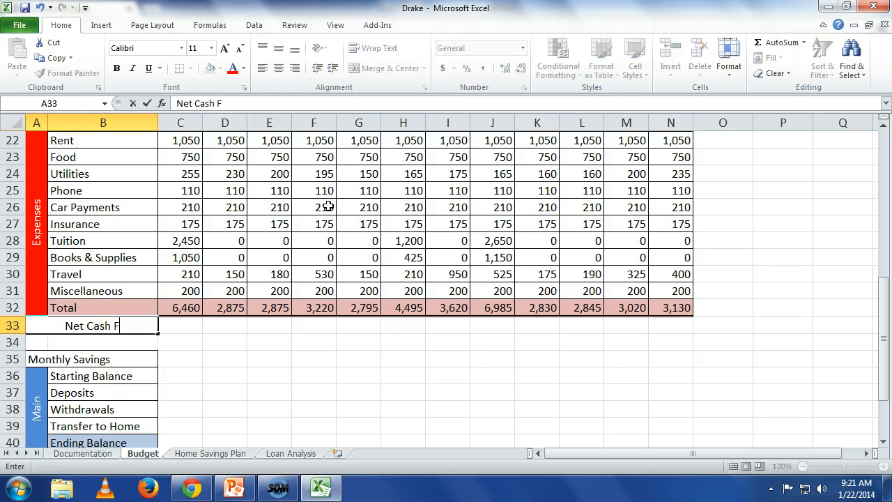
{"action": "type", "text": "low"}
{"action": "key", "text": "Return"}
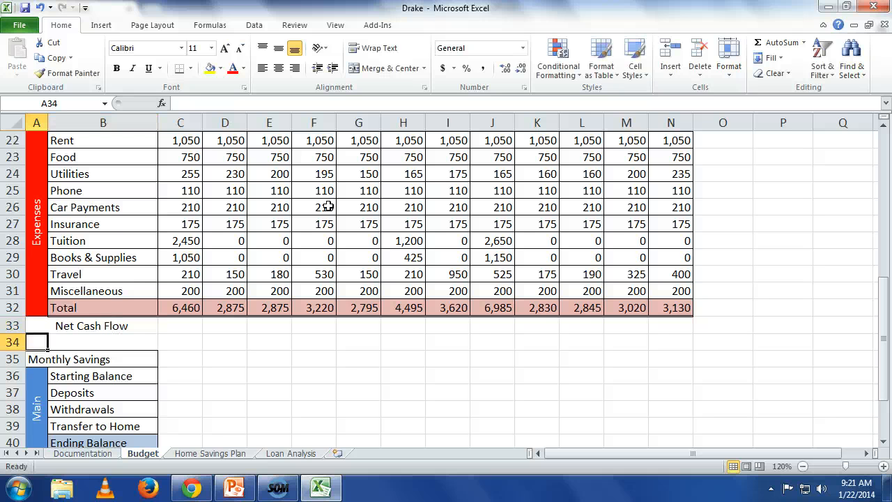
{"action": "key", "text": "Up"}
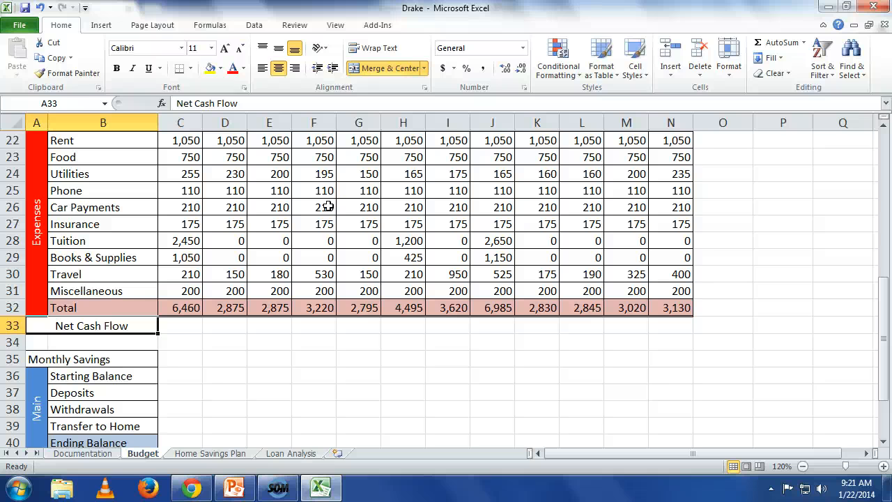
Apply the Accent1 cell style to the Net Cash Flow label in row 33.
{"action": "left_click", "coordinate": [264, 342]}
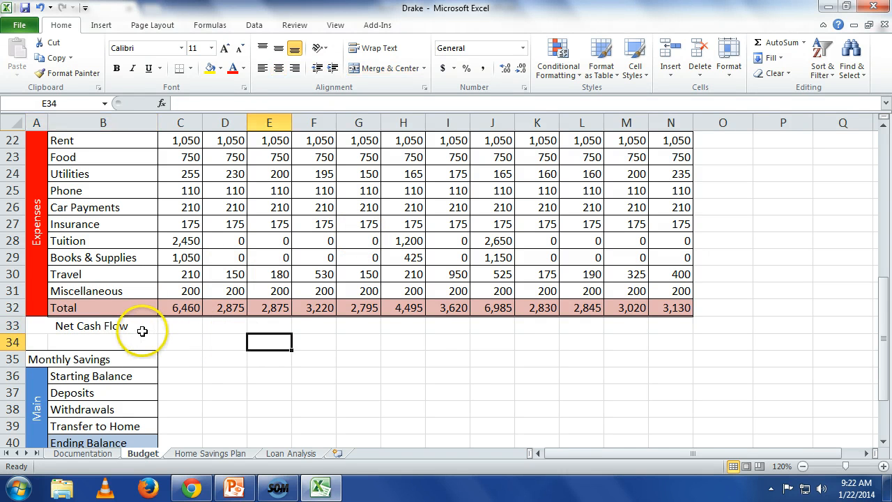
{"action": "left_click", "coordinate": [142, 331]}
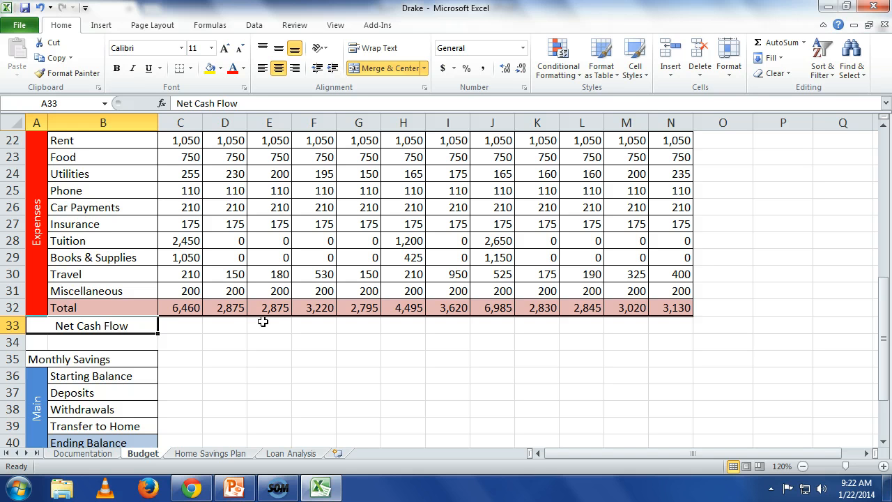
{"action": "left_click", "coordinate": [634, 70]}
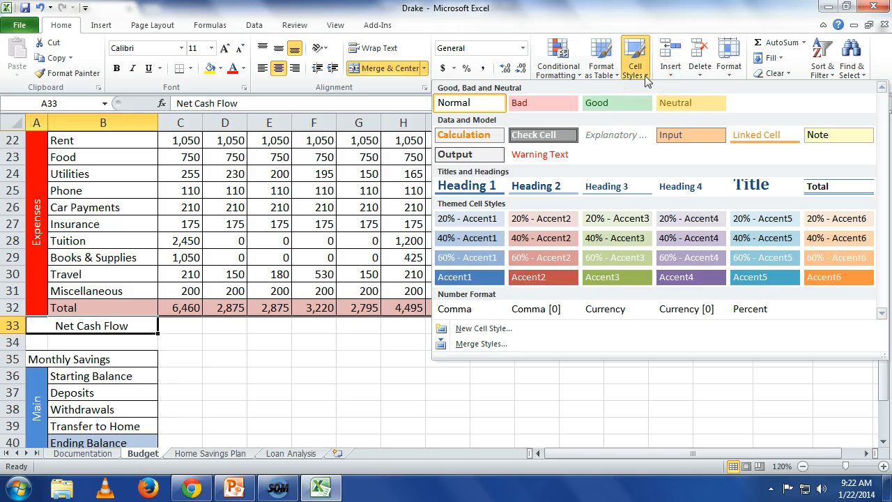
{"action": "left_click", "coordinate": [476, 279]}
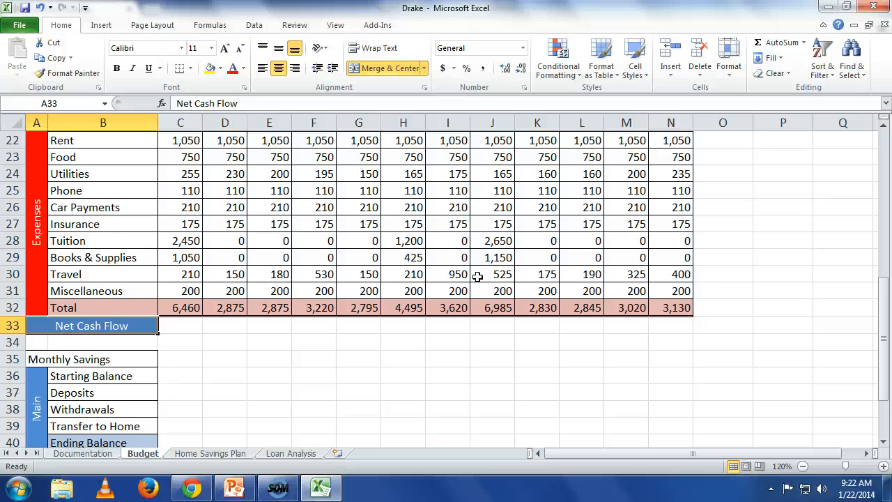
Calculate January's net cash flow in C33 with =C21-C32 and fill the formula across to December in N33.
{"action": "scroll", "coordinate": [477, 277], "scroll_direction": "up", "scroll_amount": 2}
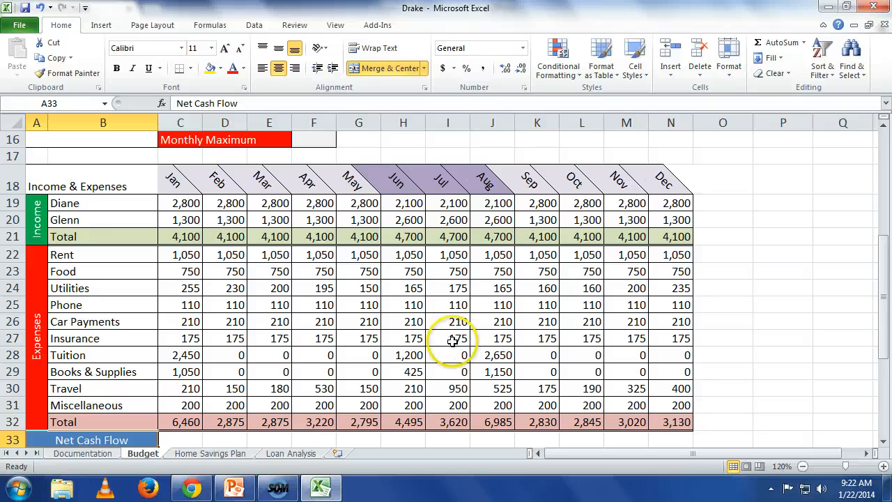
{"action": "left_click", "coordinate": [187, 441]}
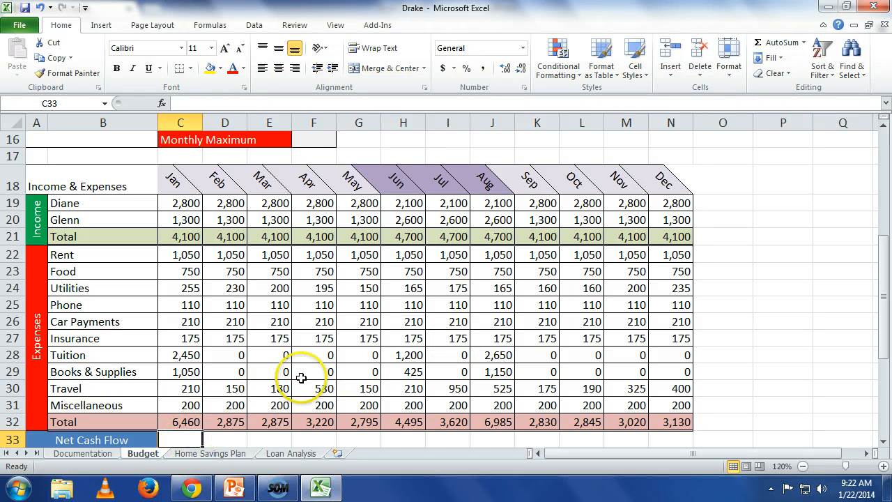
{"action": "scroll", "coordinate": [298, 380], "scroll_direction": "down", "scroll_amount": 1}
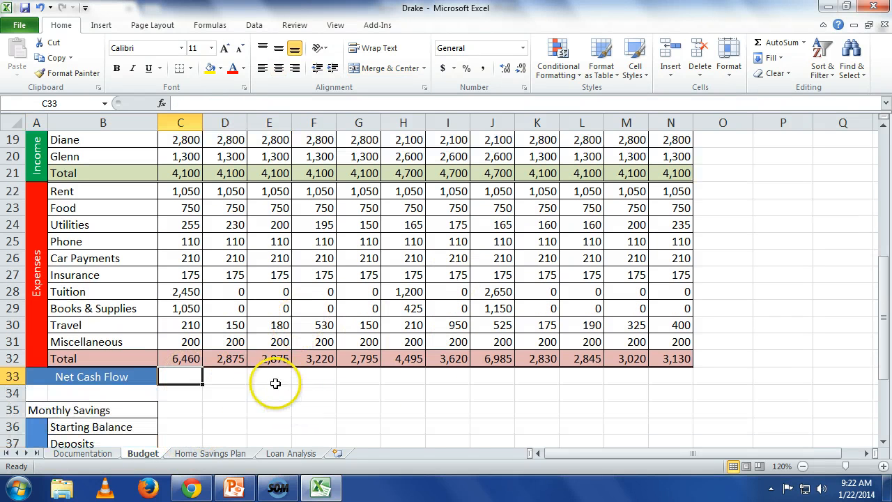
{"action": "scroll", "coordinate": [278, 392], "scroll_direction": "up", "scroll_amount": 1}
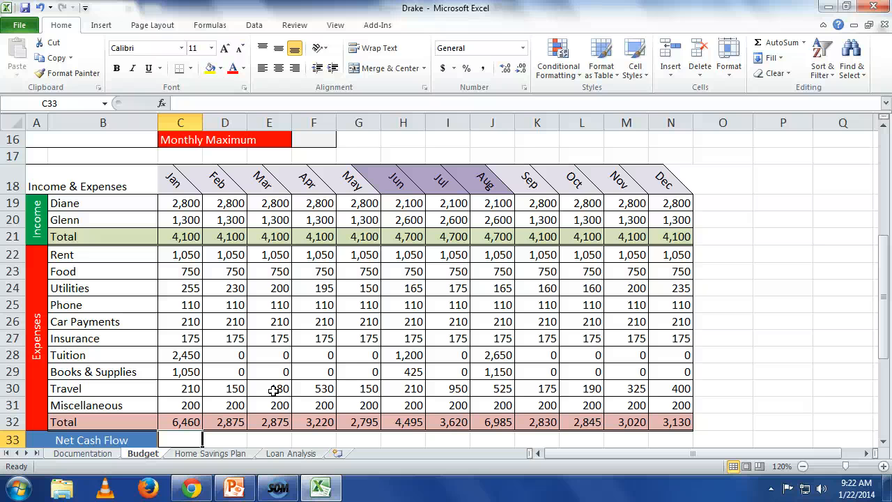
{"action": "type", "text": "="}
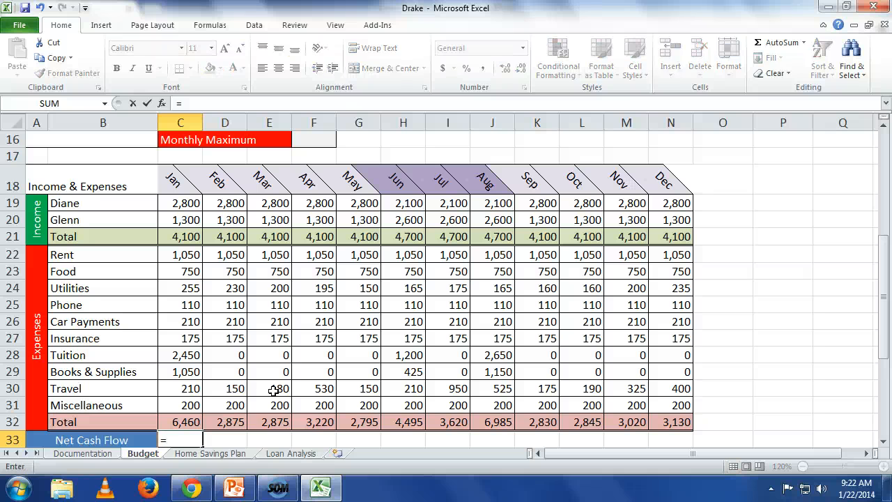
{"action": "type", "text": "c21-"}
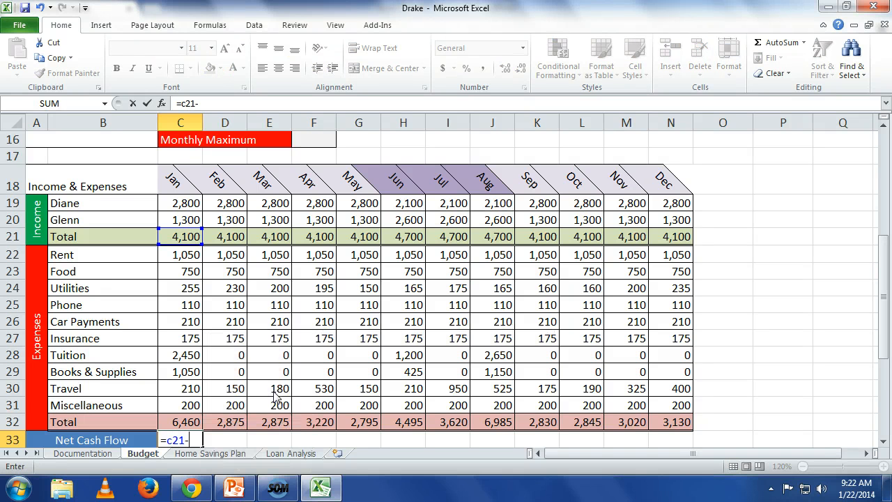
{"action": "type", "text": "c32"}
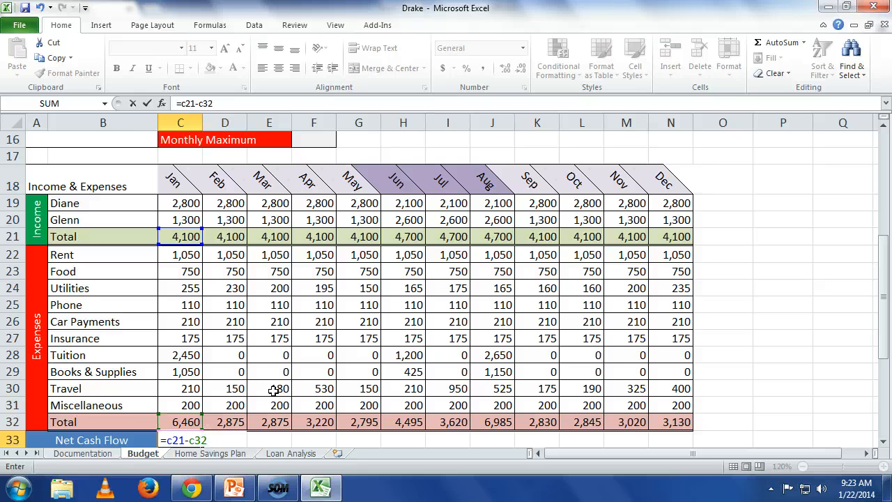
{"action": "key", "text": "Return"}
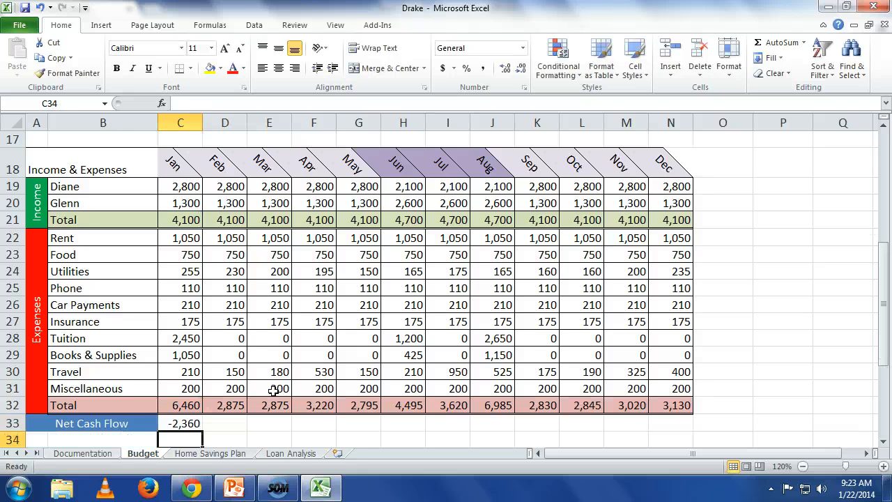
{"action": "key", "text": "Up"}
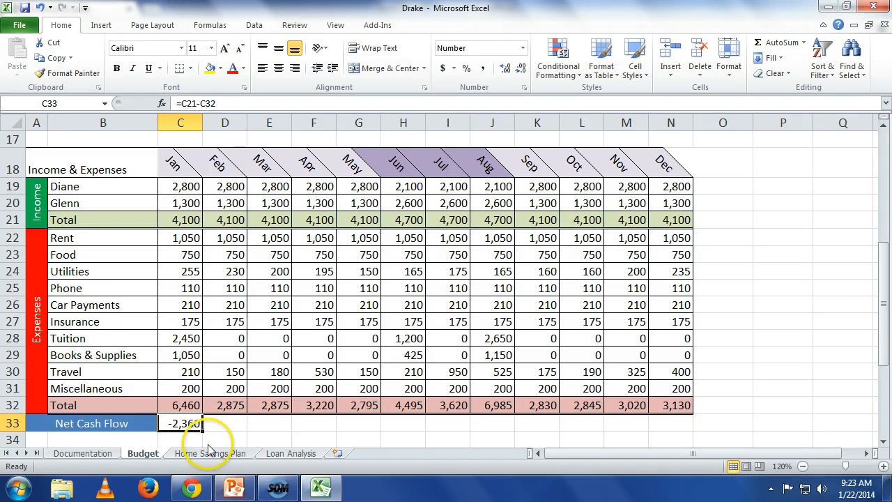
{"action": "left_click_drag", "start_coordinate": [203, 432], "coordinate": [673, 434]}
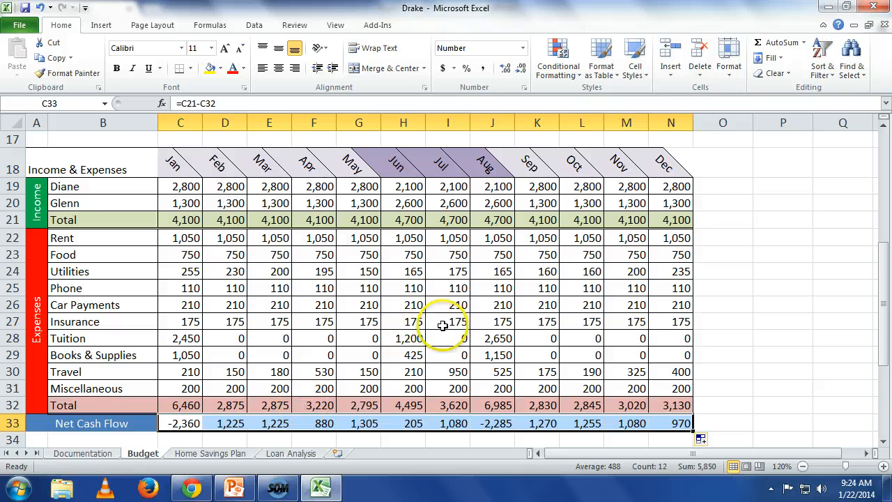
Add a Less Than 0 conditional format with Light Red Fill with Dark Red Text to the monthly net cash flow cells C33:N33.
{"action": "left_click", "coordinate": [575, 76]}
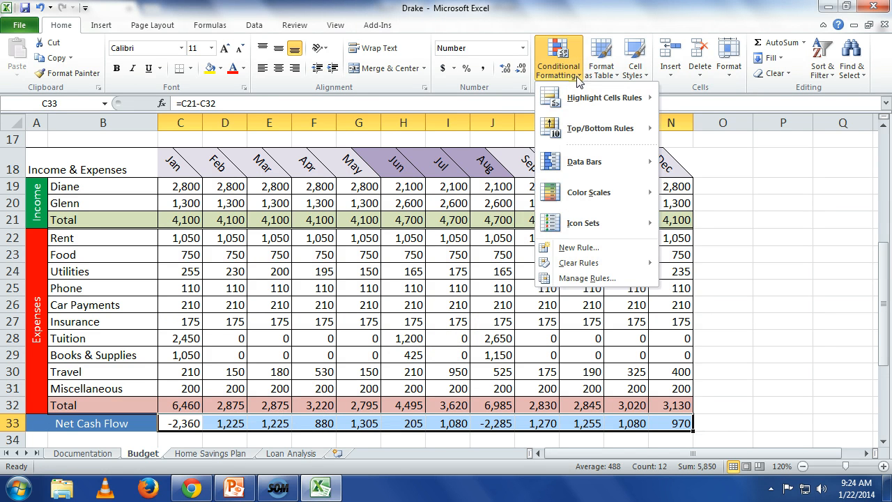
{"action": "mouse_move", "coordinate": [583, 102]}
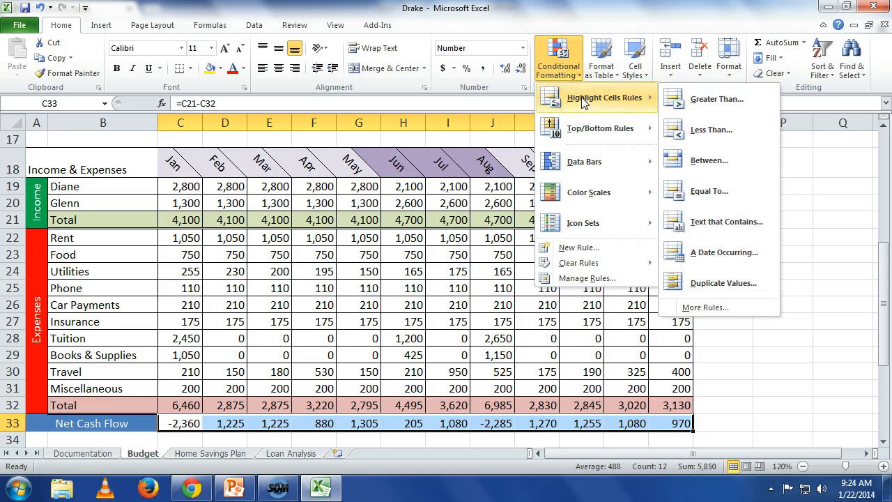
{"action": "left_click", "coordinate": [690, 132]}
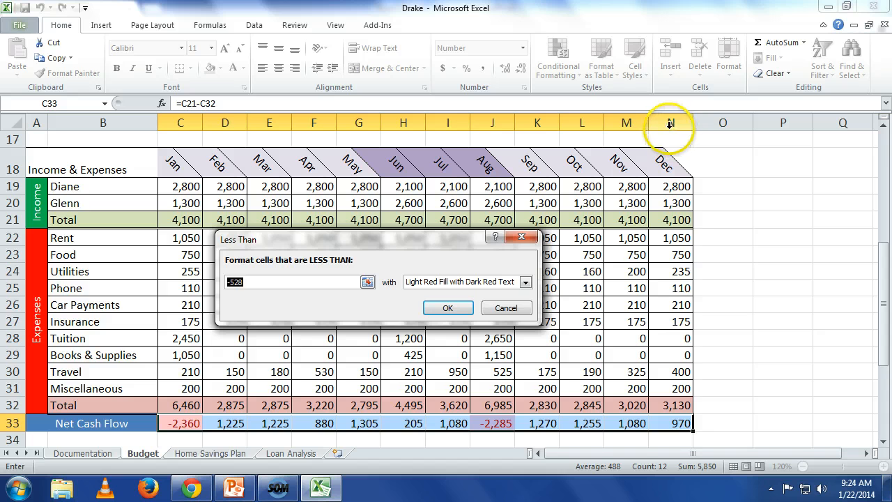
{"action": "type", "text": "0"}
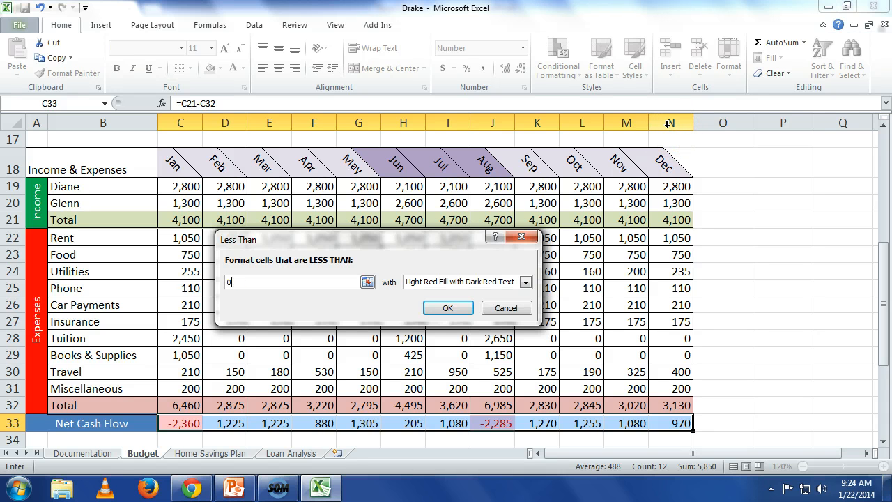
{"action": "left_click", "coordinate": [465, 316]}
{"action": "left_click", "coordinate": [736, 286]}
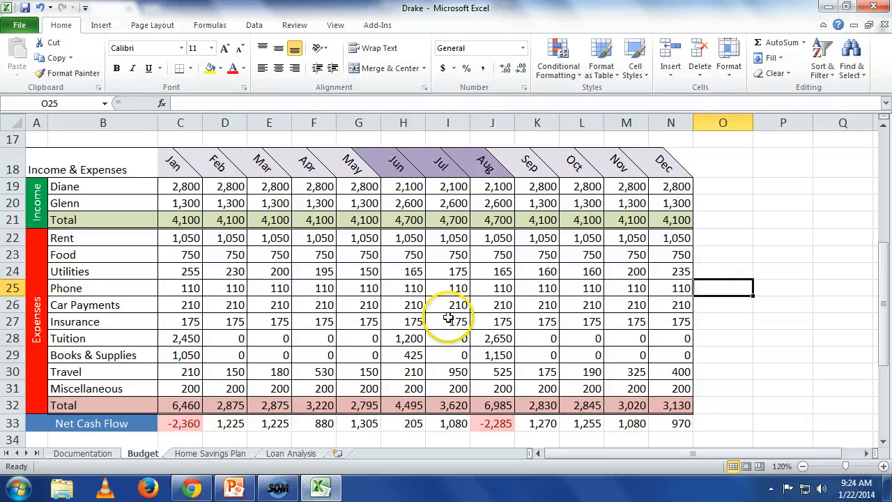
Clear the February to December net cash flow cells D33:N33 and refill them from the January formula in C33.
{"action": "left_click", "coordinate": [193, 425]}
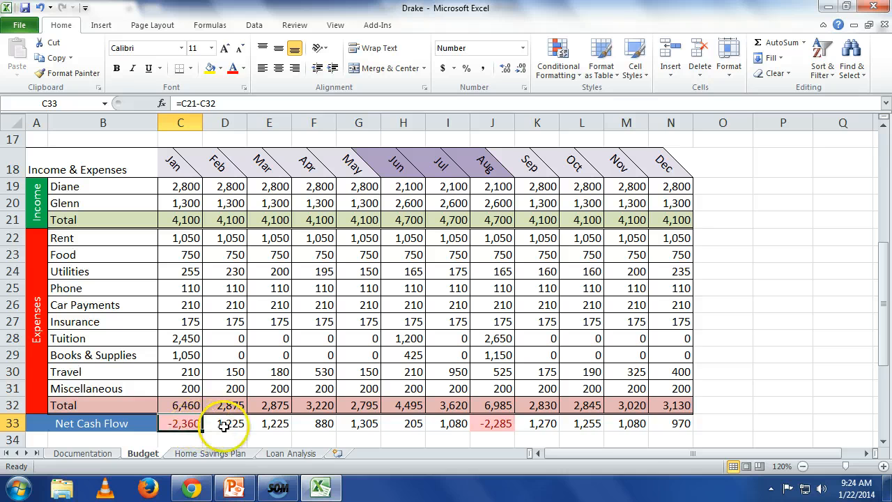
{"action": "left_click_drag", "start_coordinate": [215, 423], "coordinate": [611, 421]}
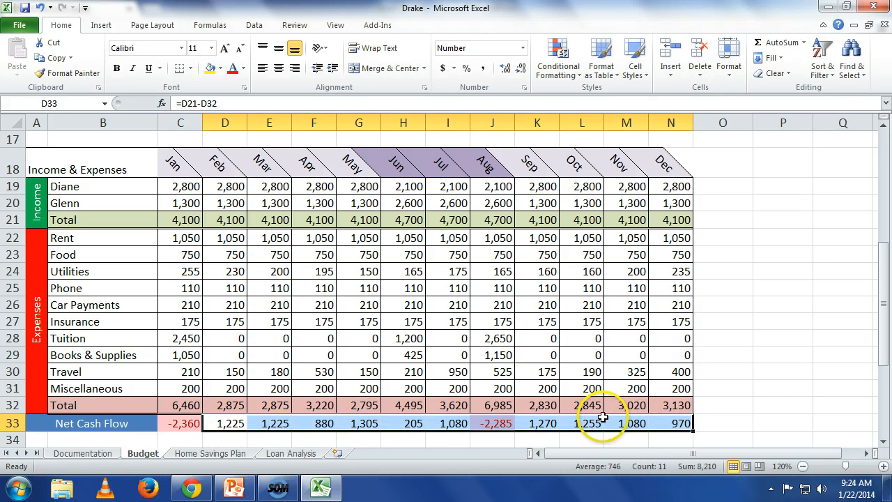
{"action": "key", "text": "Delete"}
{"action": "key", "text": "Left"}
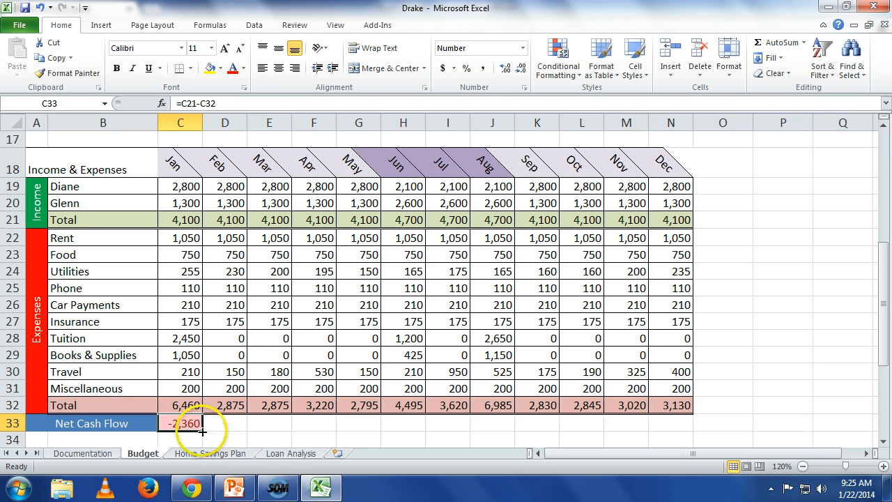
{"action": "left_click_drag", "start_coordinate": [201, 431], "coordinate": [691, 419]}
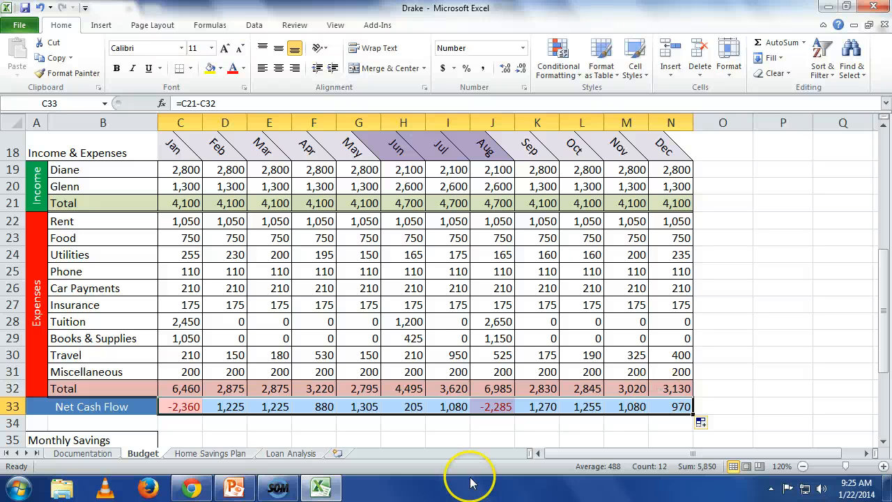
Examine January's net cash flow formula in C33 and the cells it references.
{"action": "left_click", "coordinate": [185, 405]}
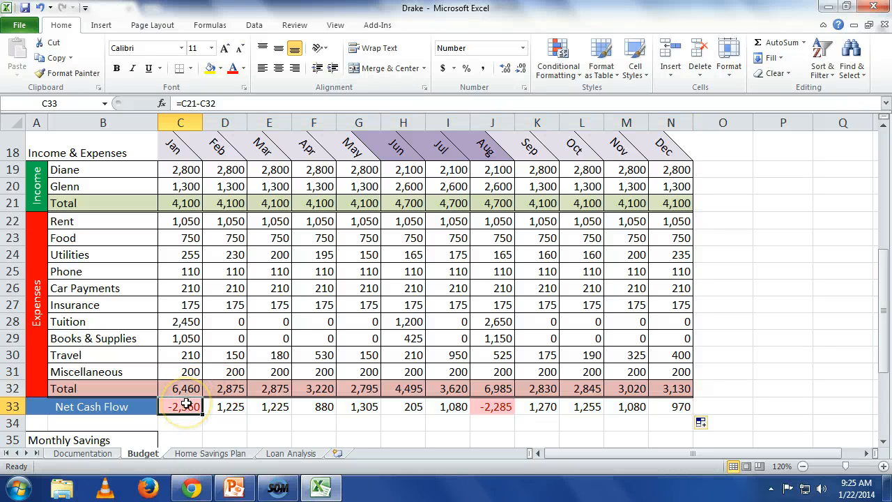
{"action": "key", "text": "ctrl+c"}
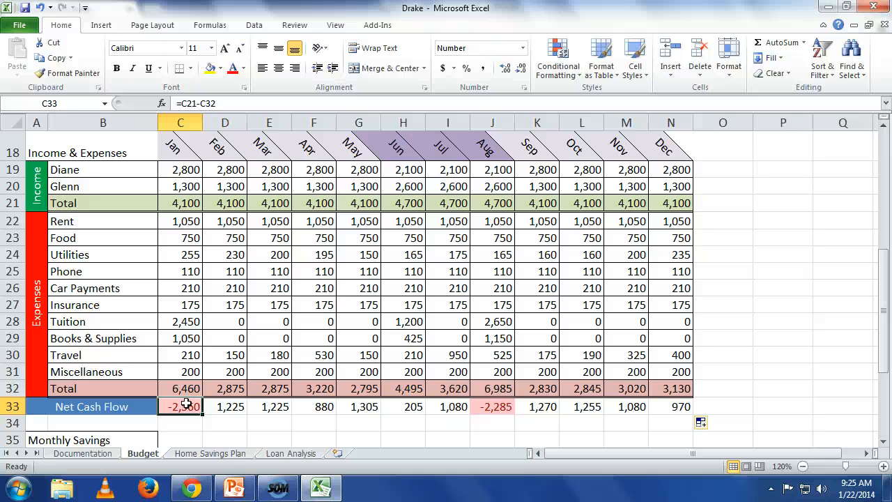
{"action": "double_click", "coordinate": [187, 404]}
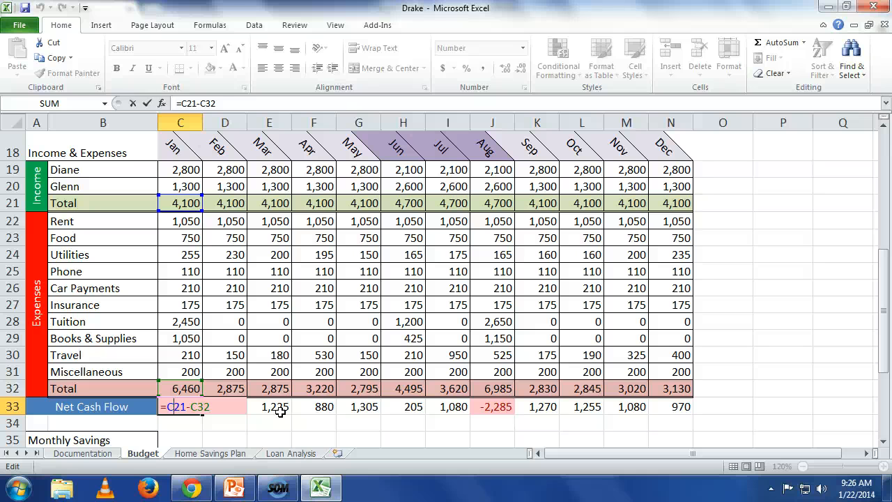
{"action": "key", "text": "Return"}
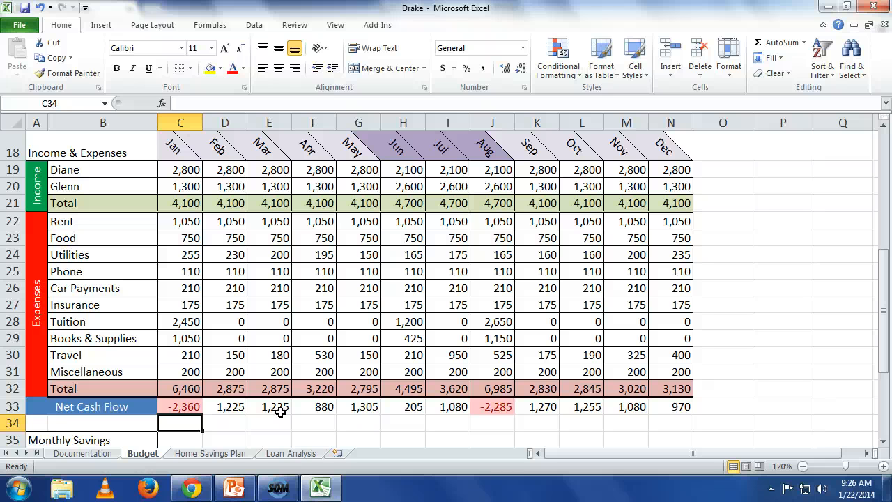
Calculate the year-end Total Income in F9 with =SUM(C21:N21).
{"action": "scroll", "coordinate": [280, 411], "scroll_direction": "up", "scroll_amount": 4}
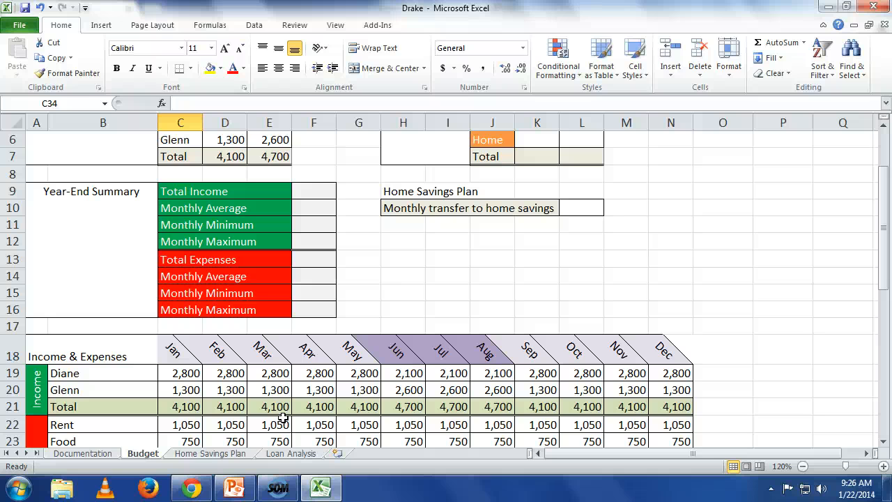
{"action": "left_click", "coordinate": [317, 192]}
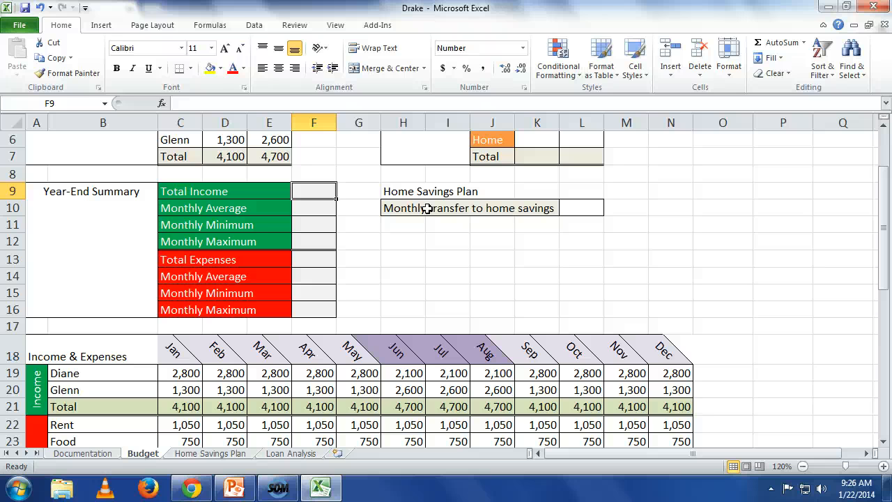
{"action": "type", "text": "="}
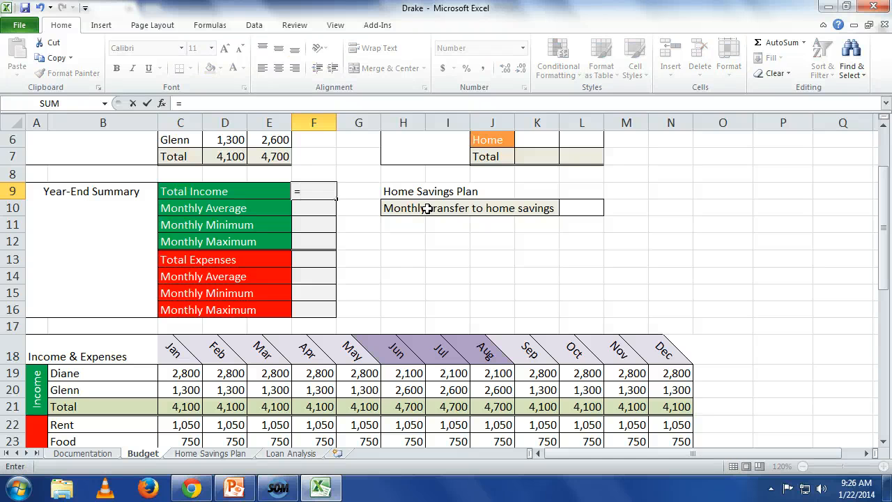
{"action": "type", "text": "s"}
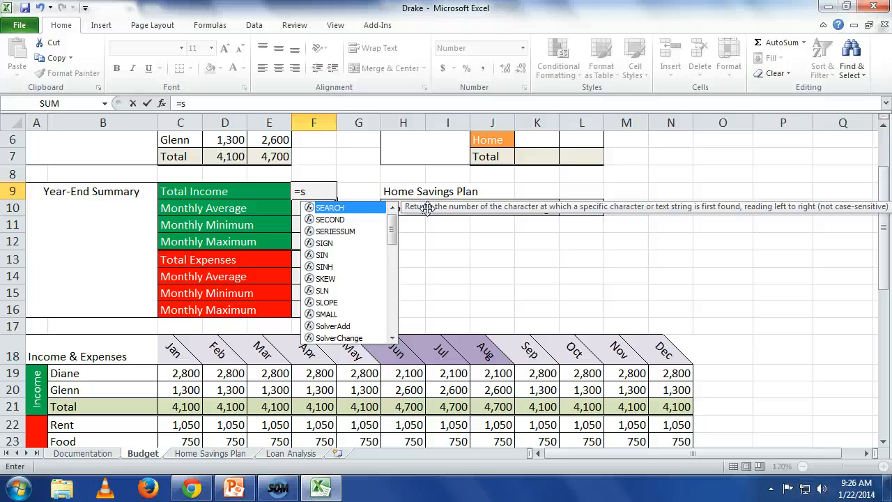
{"action": "type", "text": "u"}
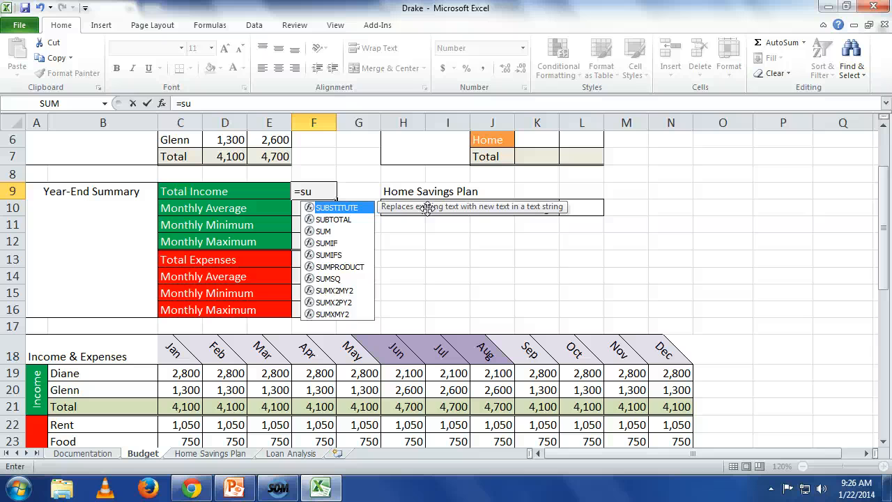
{"action": "type", "text": "m"}
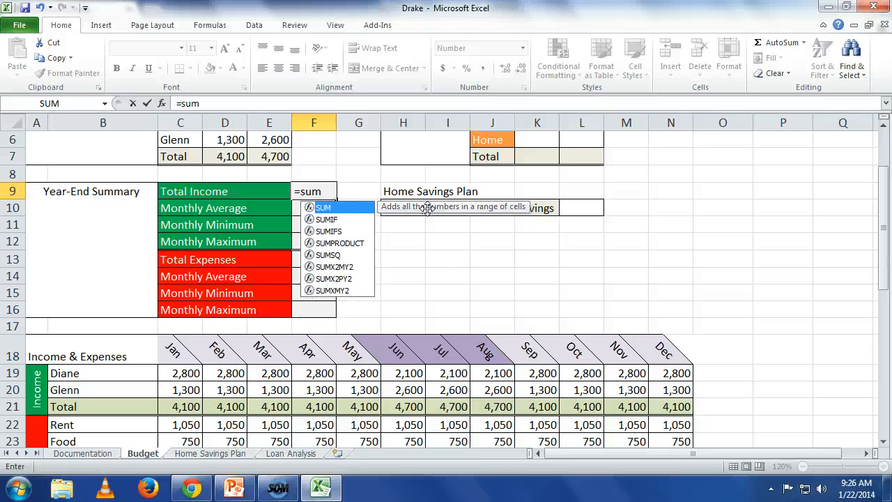
{"action": "type", "text": "("}
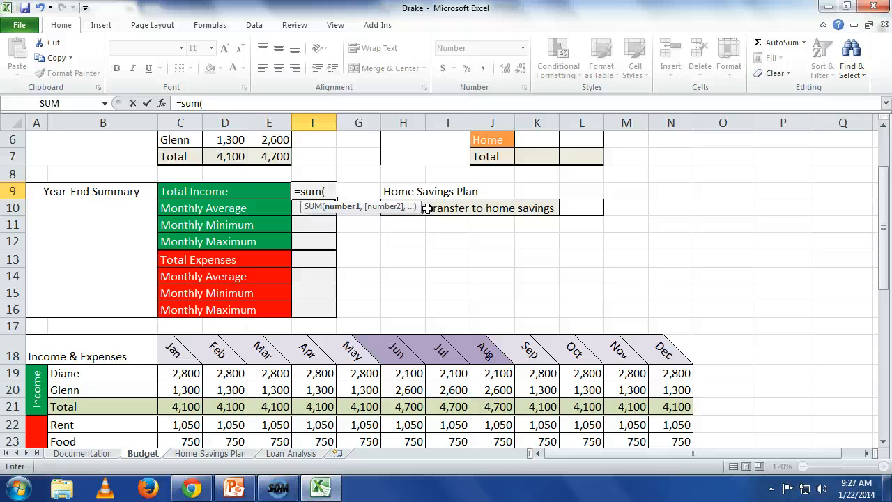
{"action": "type", "text": "c21:"}
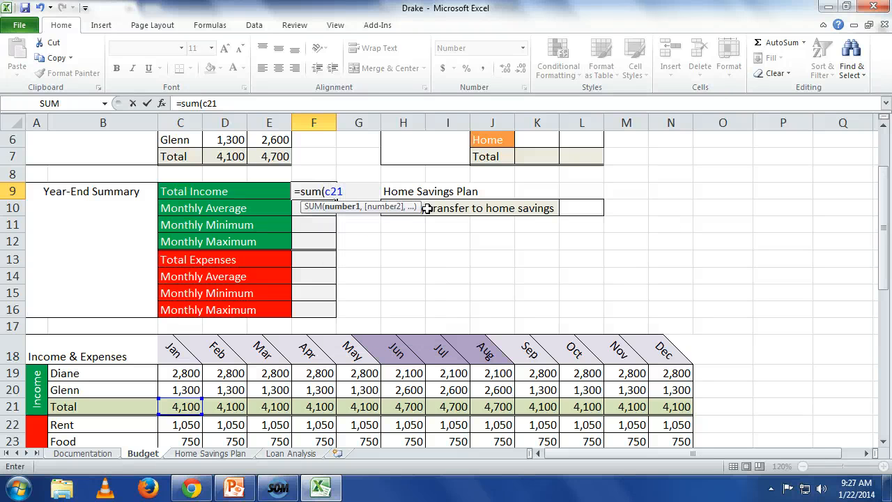
{"action": "type", "text": "n21"}
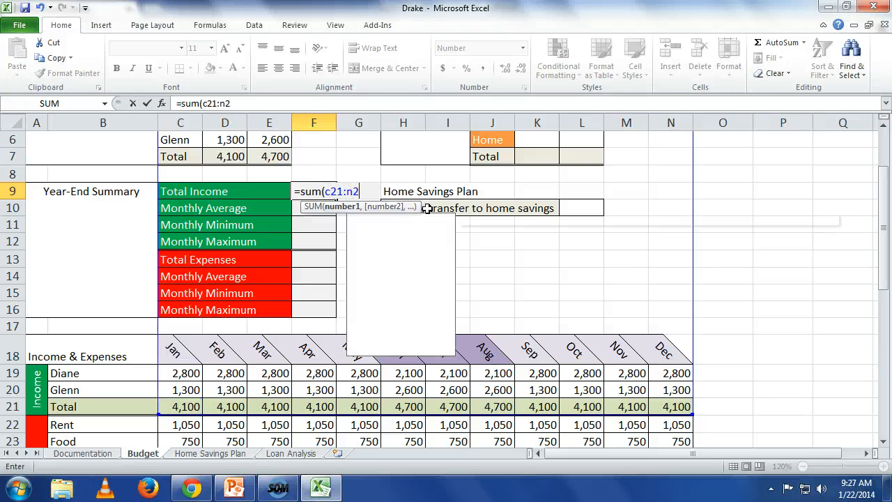
{"action": "type", "text": ")"}
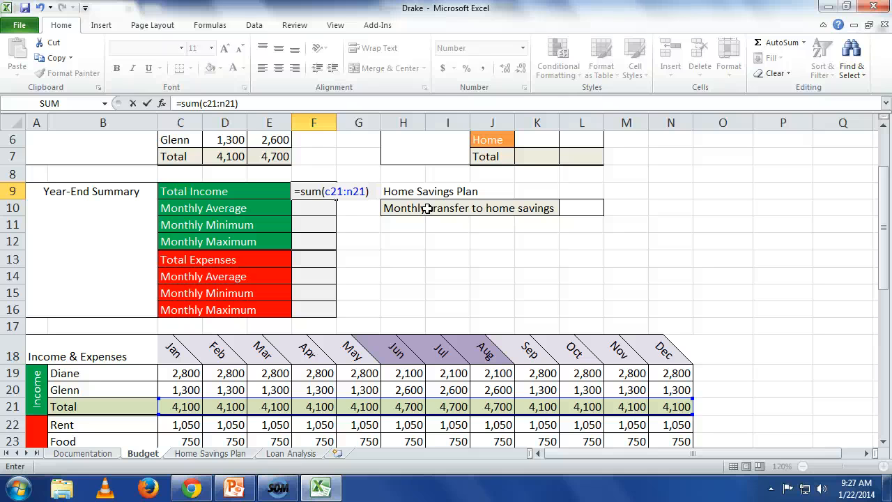
{"action": "key", "text": "Return"}
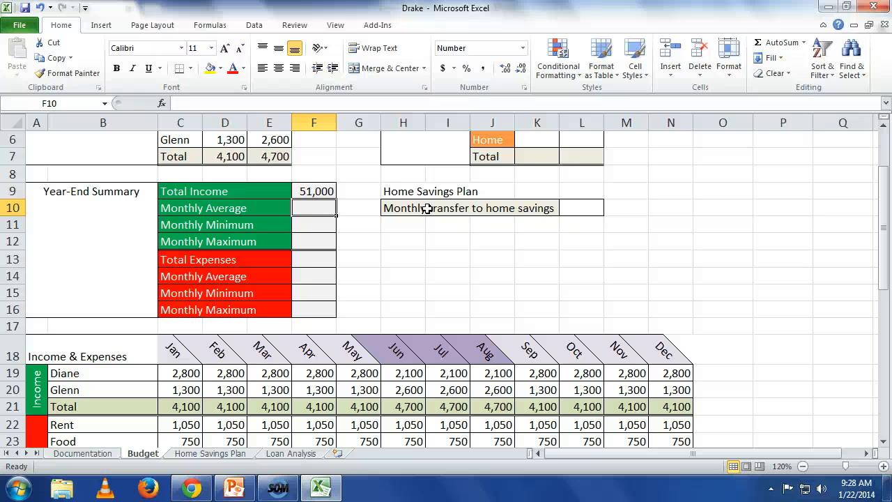
Try calculating the income Monthly Average in F10 with =AVERAGE(C21:N21), and clear the cell again.
{"action": "type", "text": "="}
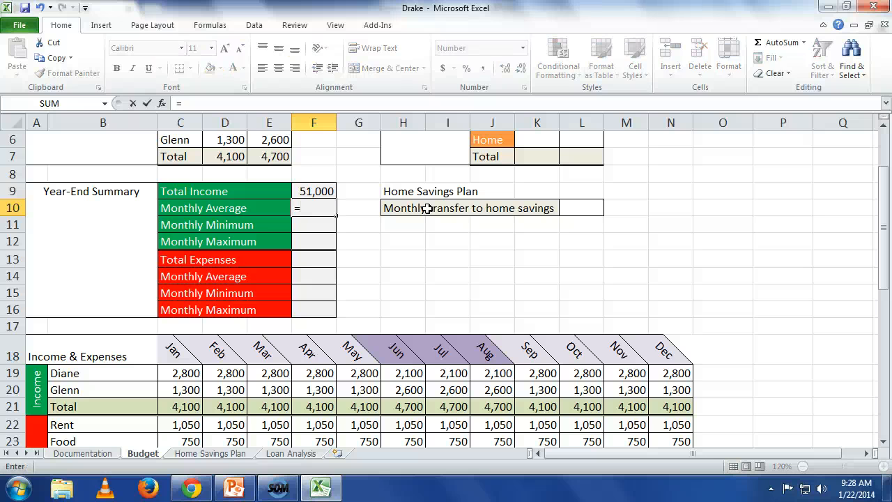
{"action": "type", "text": "CWE"}
{"action": "key", "text": "BackSpace"}
{"action": "key", "text": "BackSpace"}
{"action": "key", "text": "BackSpace"}
{"action": "type", "text": "v"}
{"action": "key", "text": "BackSpace"}
{"action": "type", "text": "a"}
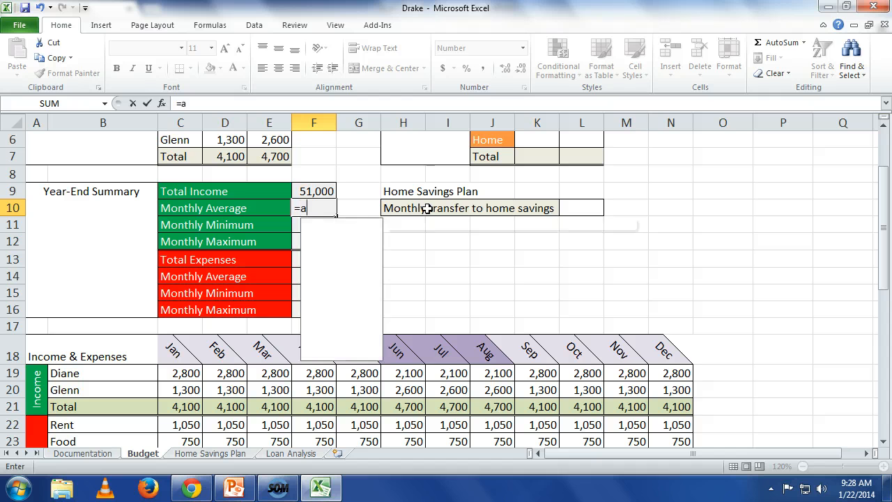
{"action": "type", "text": "verag"}
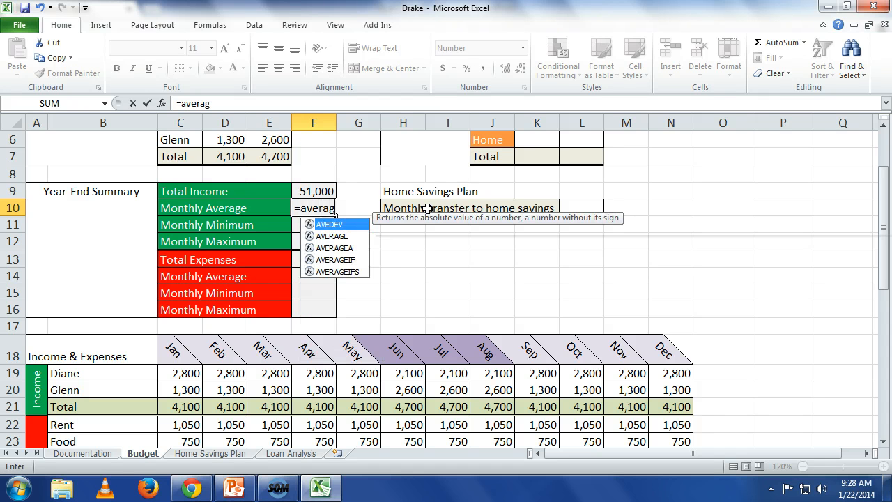
{"action": "type", "text": "e("}
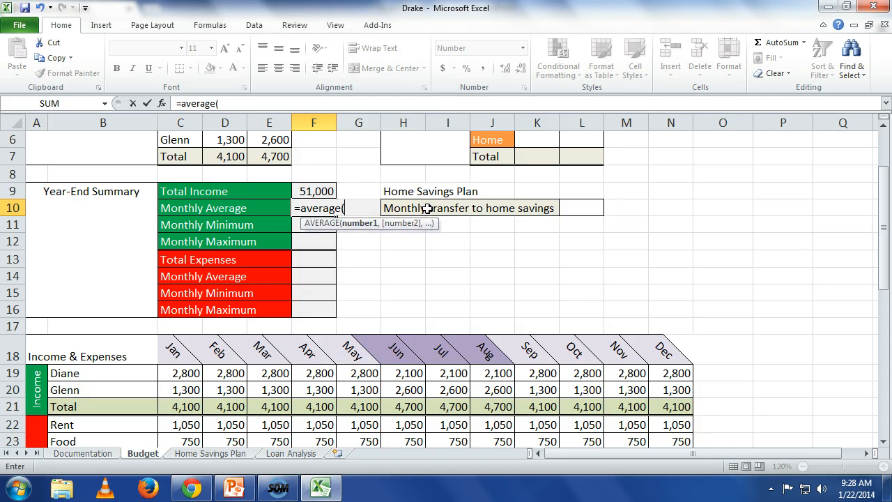
{"action": "type", "text": "c21:n"}
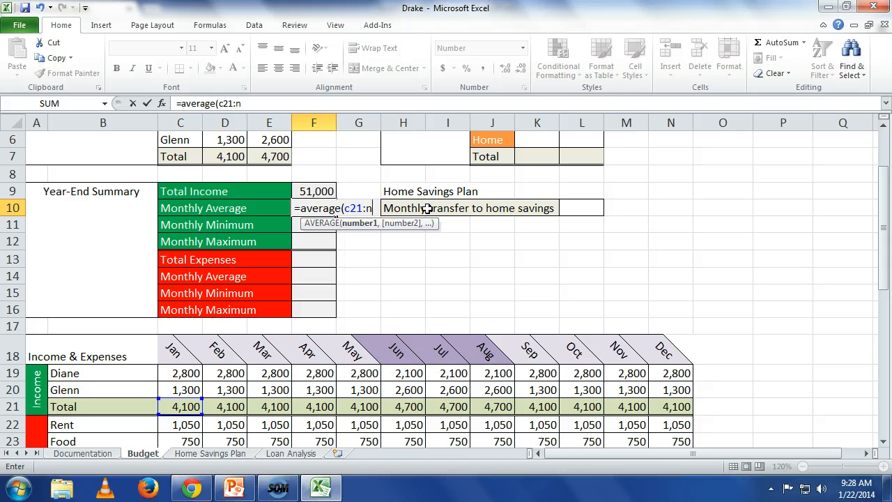
{"action": "type", "text": "21)"}
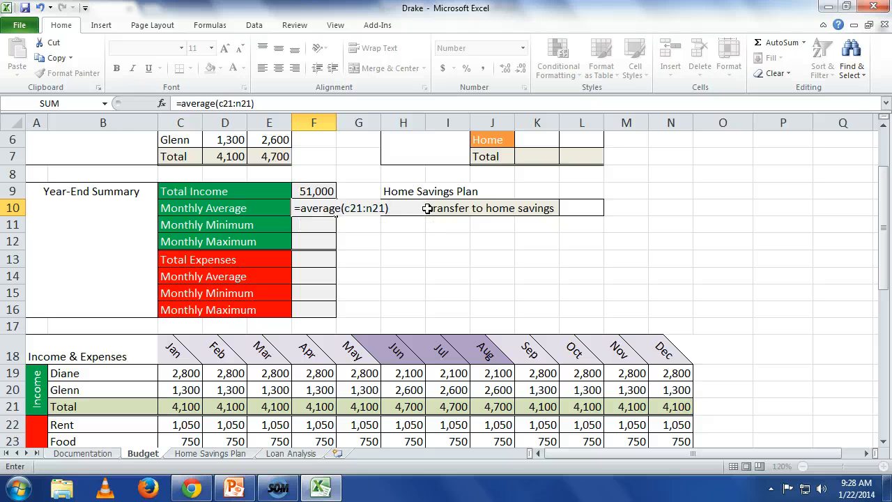
{"action": "key", "text": "Return"}
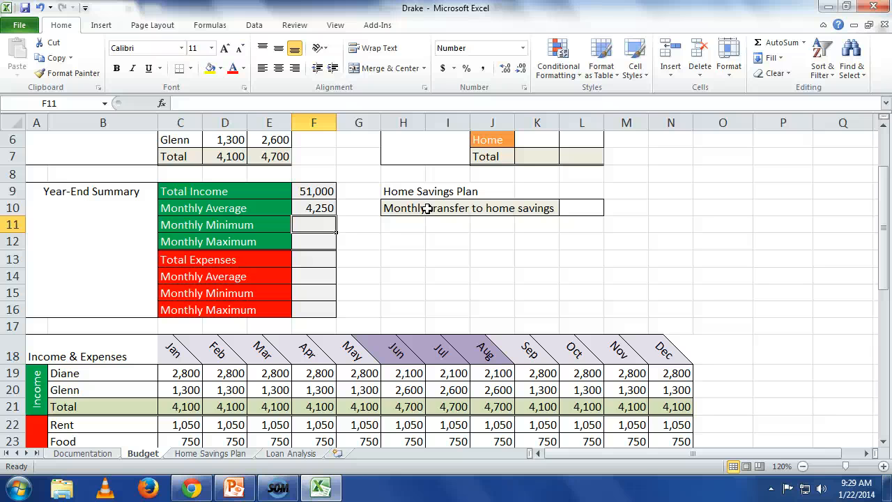
{"action": "key", "text": "Up"}
{"action": "key", "text": "Delete"}
Make the range in the Total Income formula in F9 absolute, giving =SUM($C$21:$N$21).
{"action": "key", "text": "Up"}
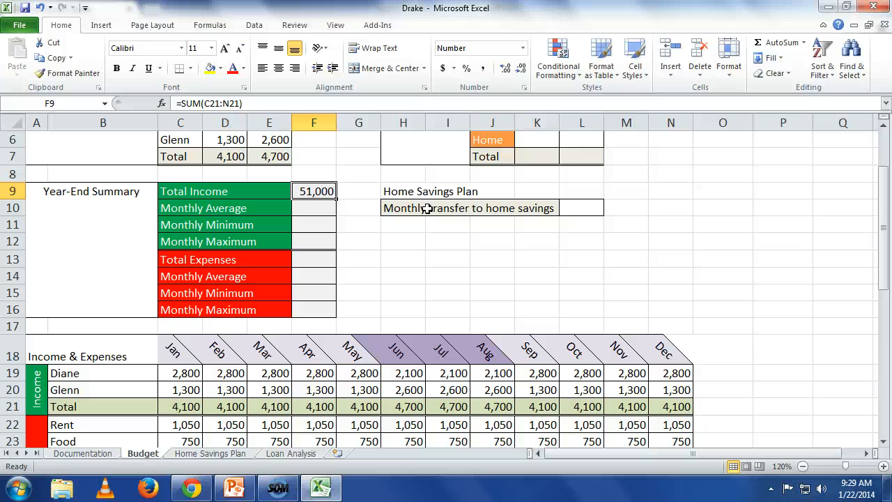
{"action": "key", "text": "F2"}
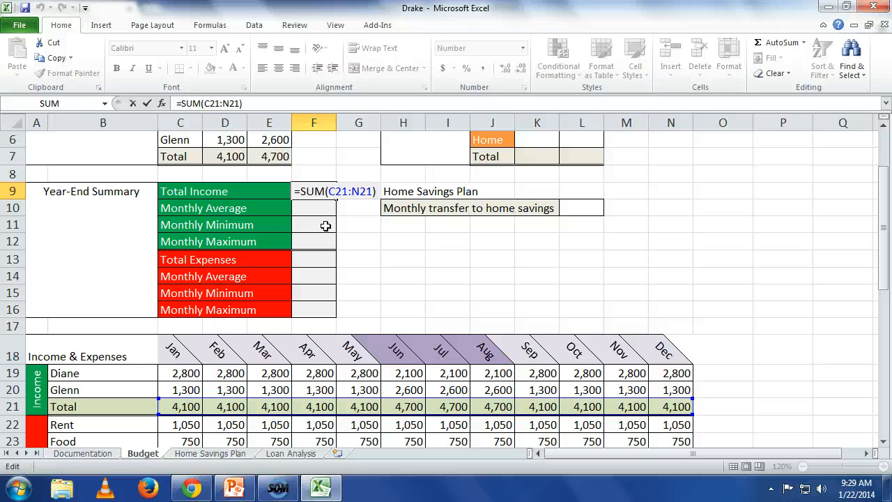
{"action": "left_click_drag", "start_coordinate": [373, 191], "coordinate": [332, 191]}
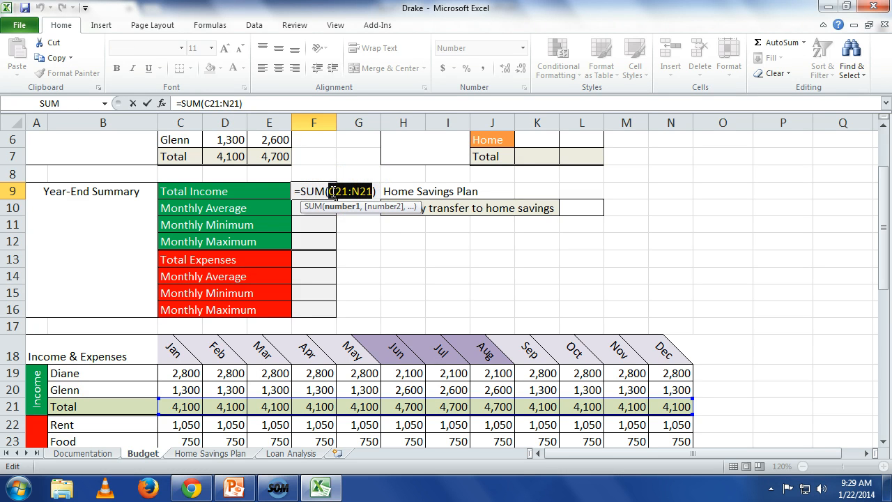
{"action": "key", "text": "F4"}
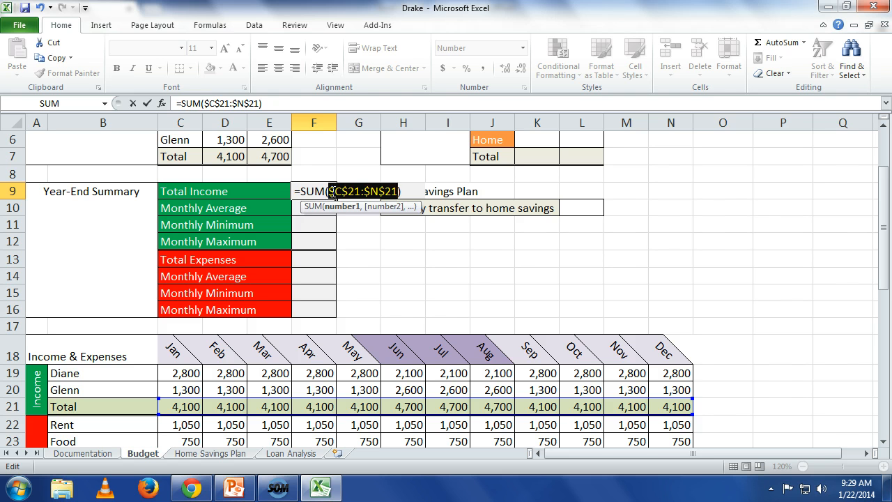
{"action": "key", "text": "Return"}
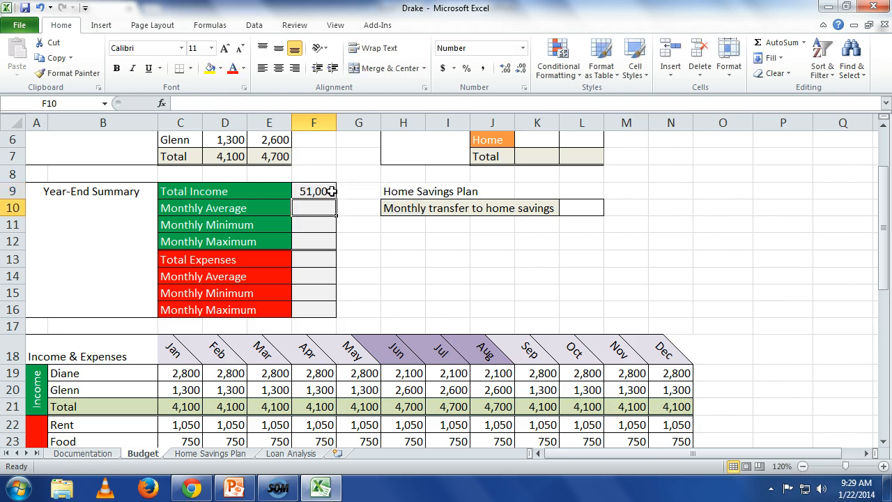
Copy the Total Income formula from F9 into the income average, minimum and maximum cells F10:F12.
{"action": "left_click", "coordinate": [331, 192]}
{"action": "key", "text": "ctrl+c"}
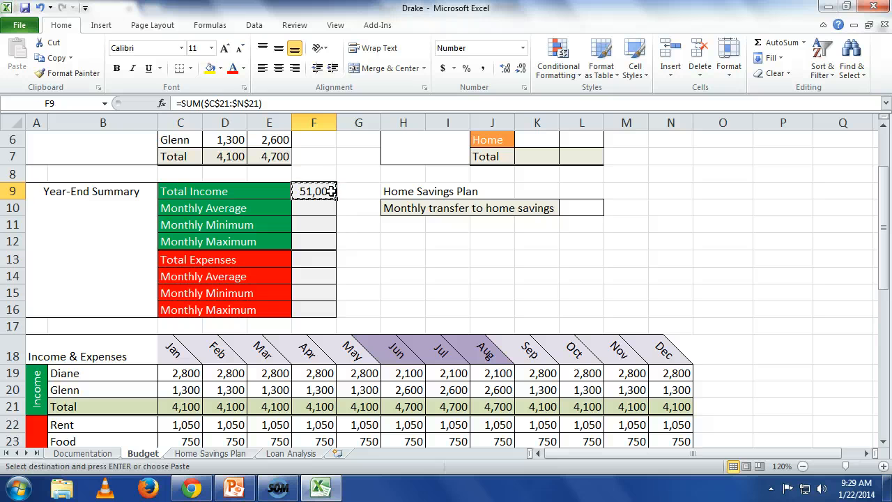
{"action": "key", "text": "Down"}
{"action": "key", "text": "shift+Down"}
{"action": "key", "text": "shift+Down"}
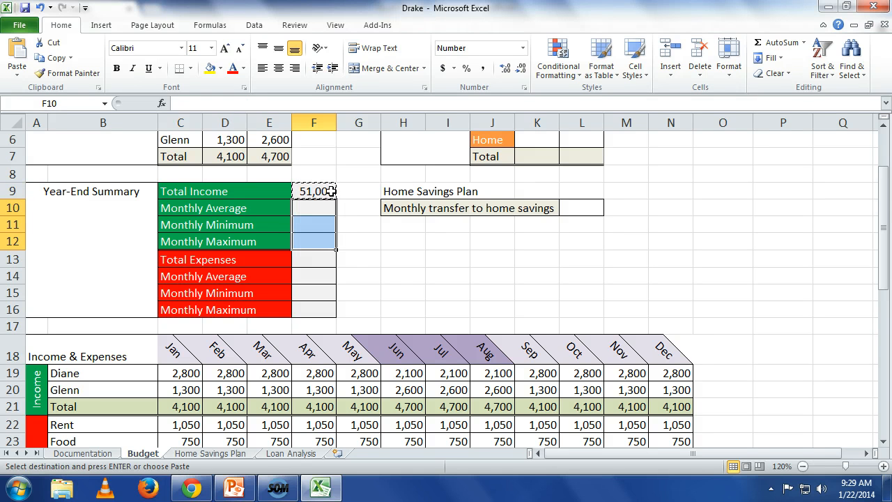
{"action": "key", "text": "ctrl+v"}
{"action": "key", "text": "Down"}
{"action": "key", "text": "Up"}
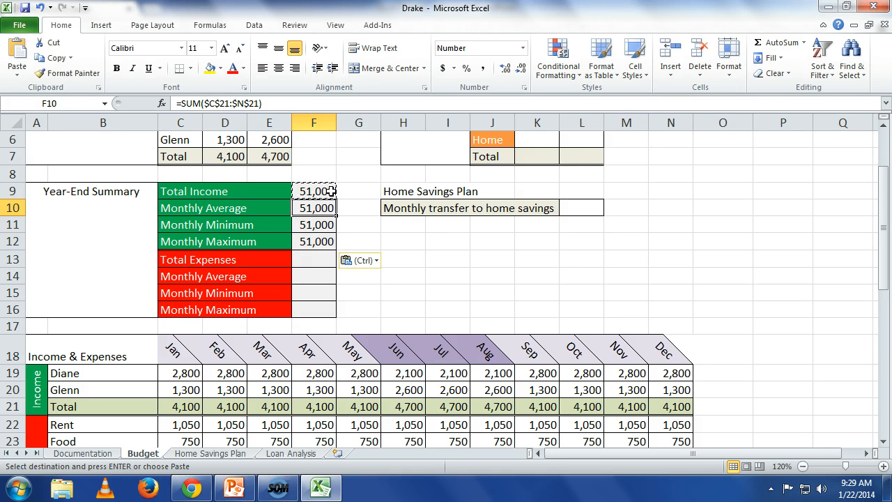
Replace SUM with AVERAGE in the income Monthly Average formula in F10, keeping the range $C$21:$N$21.
{"action": "double_click", "coordinate": [333, 207]}
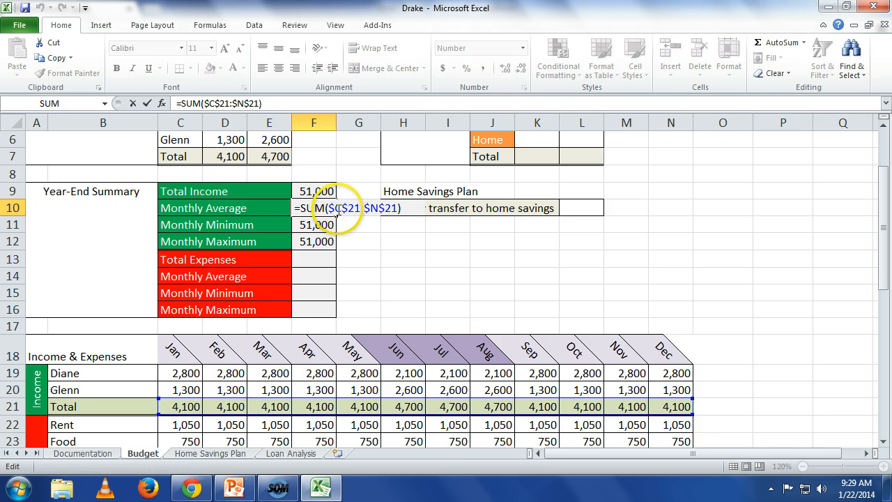
{"action": "left_click", "coordinate": [325, 208]}
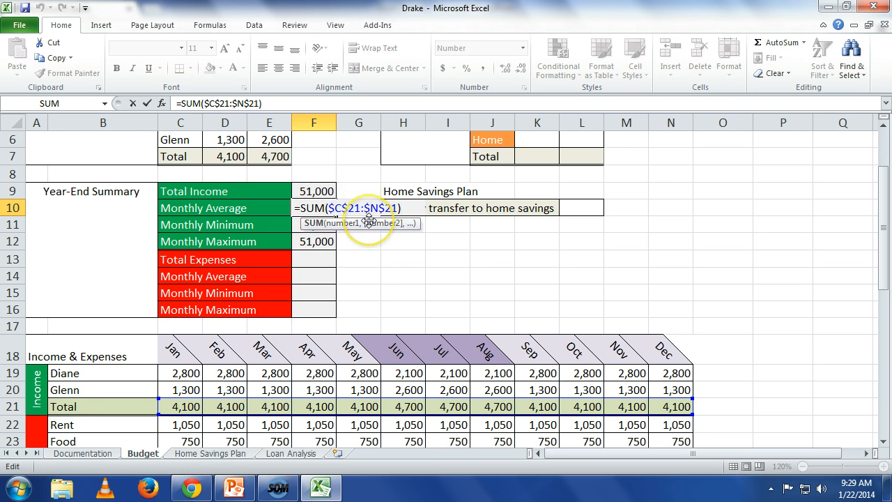
{"action": "key", "text": "BackSpace"}
{"action": "key", "text": "BackSpace"}
{"action": "key", "text": "BackSpace"}
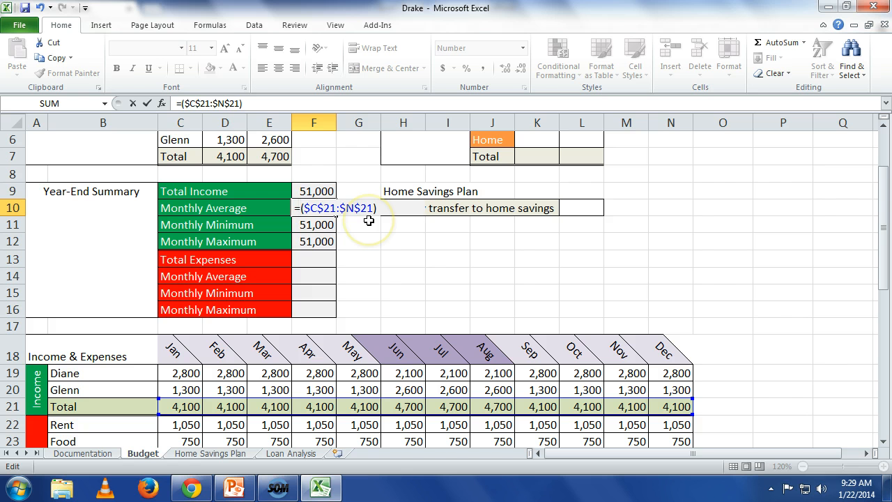
{"action": "type", "text": "averag"}
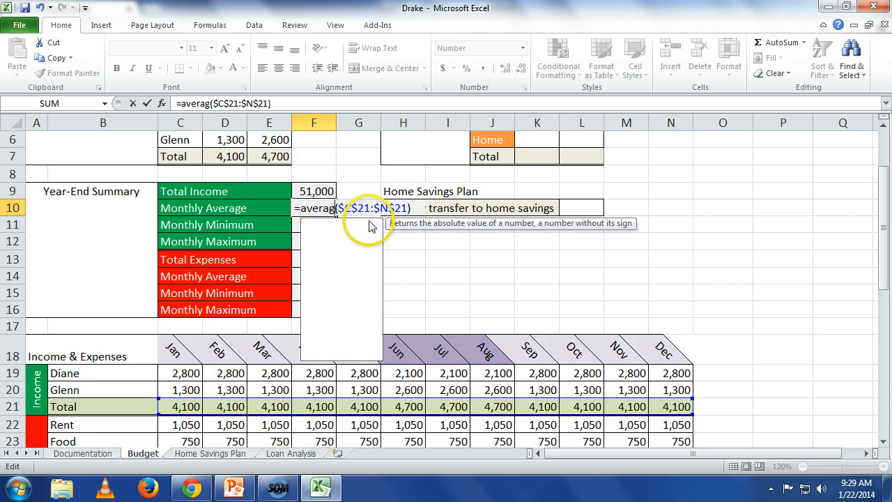
{"action": "type", "text": "e"}
{"action": "key", "text": "Return"}
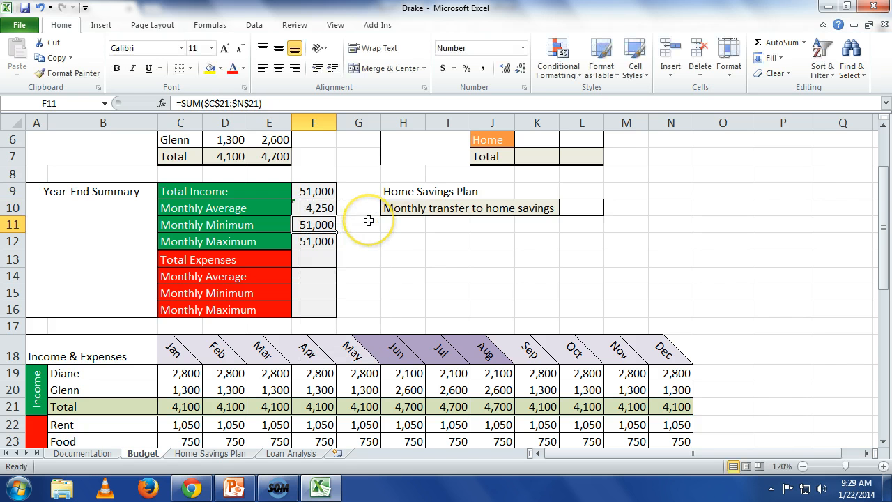
Replace SUM with MIN in the income Monthly Minimum formula in F11, keeping the range $C$21:$N$21.
{"action": "key", "text": "F2"}
{"action": "key", "text": "Left"}
{"action": "key", "text": "Left"}
{"action": "key", "text": "Left"}
{"action": "key", "text": "Left"}
{"action": "key", "text": "Left"}
{"action": "key", "text": "Left"}
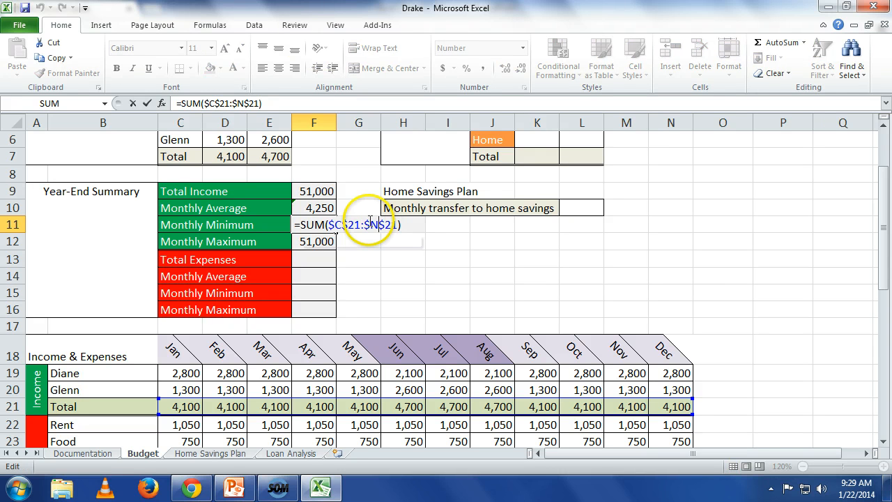
{"action": "key", "text": "Left"}
{"action": "key", "text": "Left"}
{"action": "key", "text": "Left"}
{"action": "key", "text": "Left"}
{"action": "key", "text": "Left"}
{"action": "key", "text": "Left"}
{"action": "key", "text": "Left"}
{"action": "key", "text": "Left"}
{"action": "key", "text": "Right"}
{"action": "key", "text": "Right"}
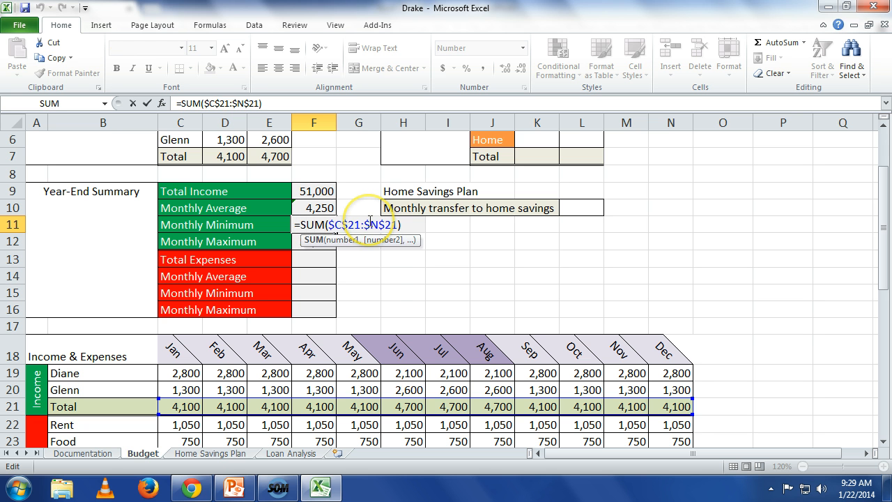
{"action": "key", "text": "BackSpace"}
{"action": "key", "text": "BackSpace"}
{"action": "key", "text": "BackSpace"}
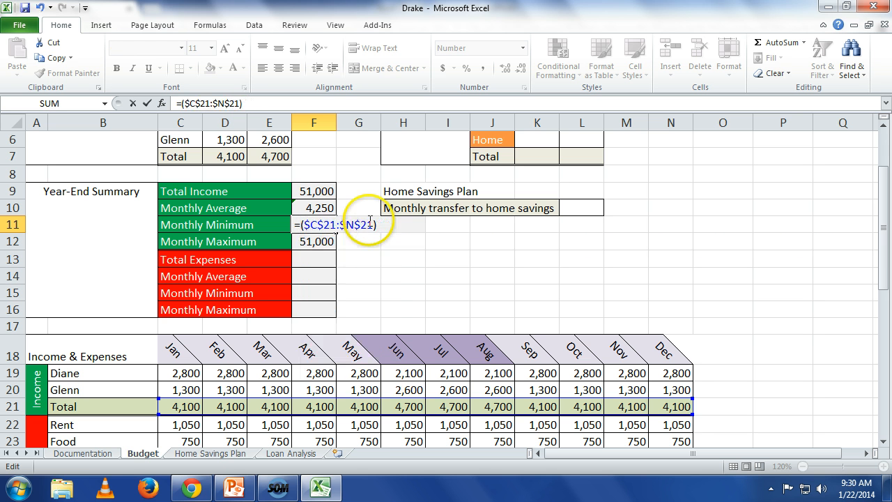
{"action": "type", "text": "min"}
{"action": "key", "text": "Return"}
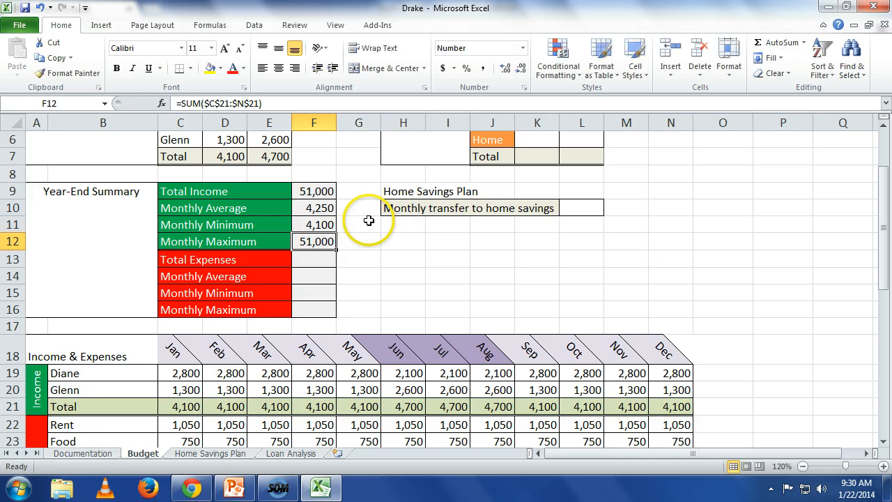
Replace SUM with MAX in the income Monthly Maximum formula in F12, keeping the range $C$21:$N$21.
{"action": "key", "text": "F2"}
{"action": "key", "text": "Left"}
{"action": "key", "text": "Left"}
{"action": "key", "text": "Left"}
{"action": "key", "text": "Left"}
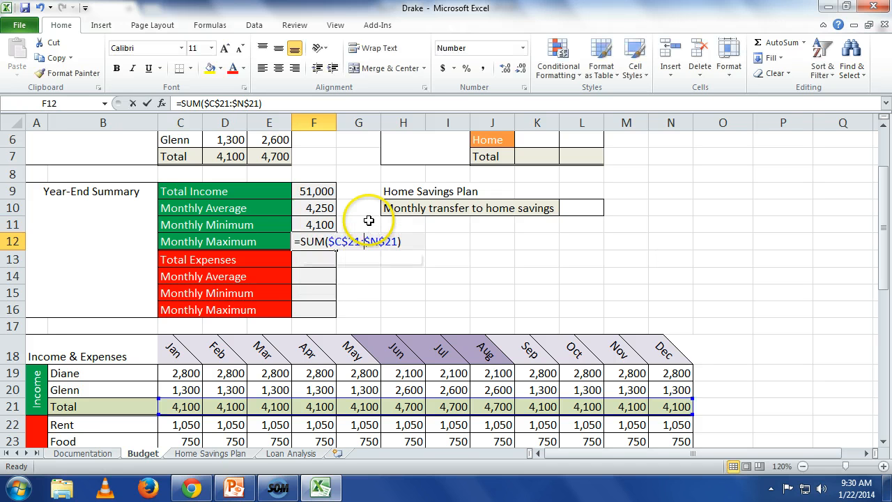
{"action": "key", "text": "Left"}
{"action": "key", "text": "Left"}
{"action": "key", "text": "Left"}
{"action": "key", "text": "Left"}
{"action": "key", "text": "Left"}
{"action": "key", "text": "Left"}
{"action": "key", "text": "Left"}
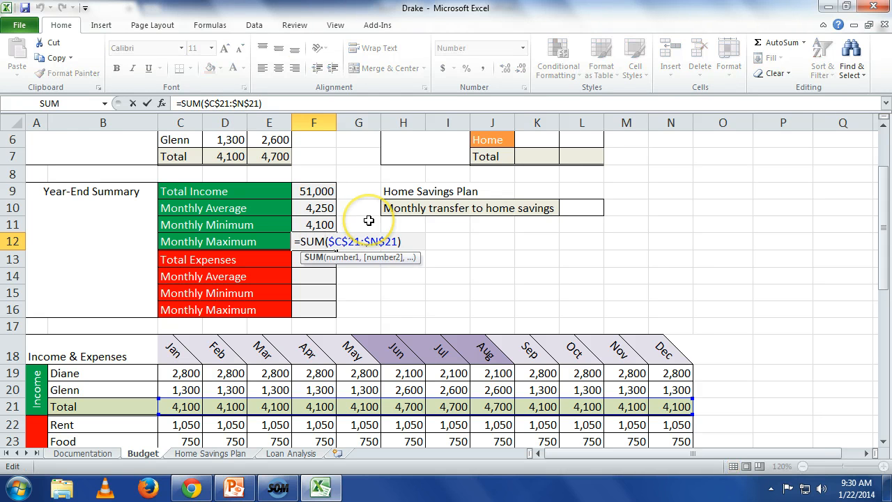
{"action": "key", "text": "Delete"}
{"action": "key", "text": "BackSpace"}
{"action": "key", "text": "BackSpace"}
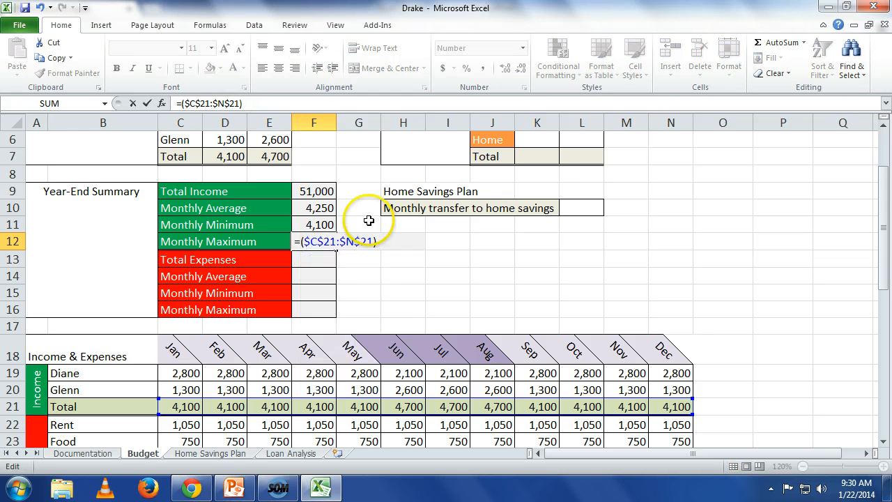
{"action": "type", "text": "max"}
{"action": "key", "text": "Return"}
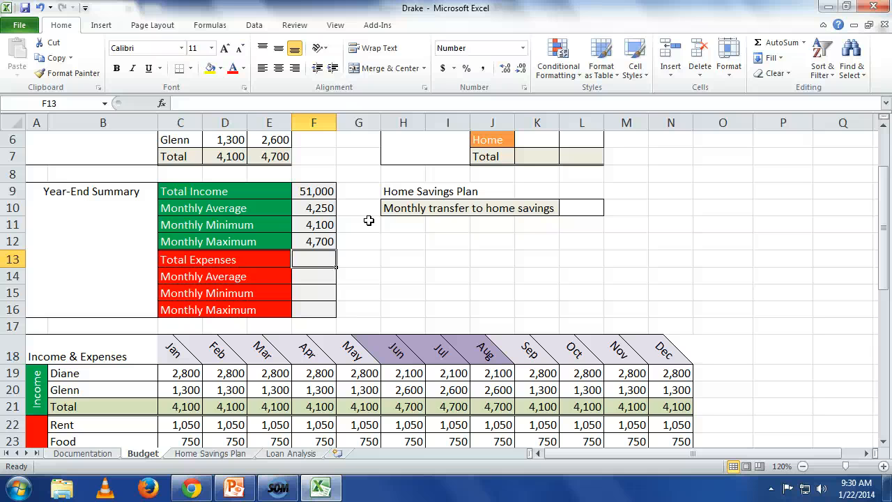
Calculate Total Expenses in F13 from the monthly expense totals in row 32 with =SUM(C32:N32).
{"action": "scroll", "coordinate": [352, 260], "scroll_direction": "down", "scroll_amount": 3}
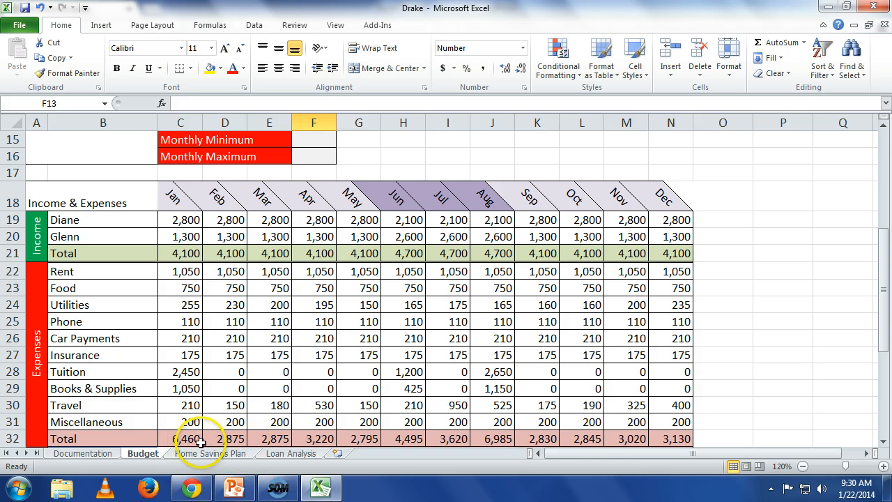
{"action": "scroll", "coordinate": [510, 456], "scroll_direction": "up", "scroll_amount": 1}
{"action": "scroll", "coordinate": [510, 456], "scroll_direction": "up", "scroll_amount": 1}
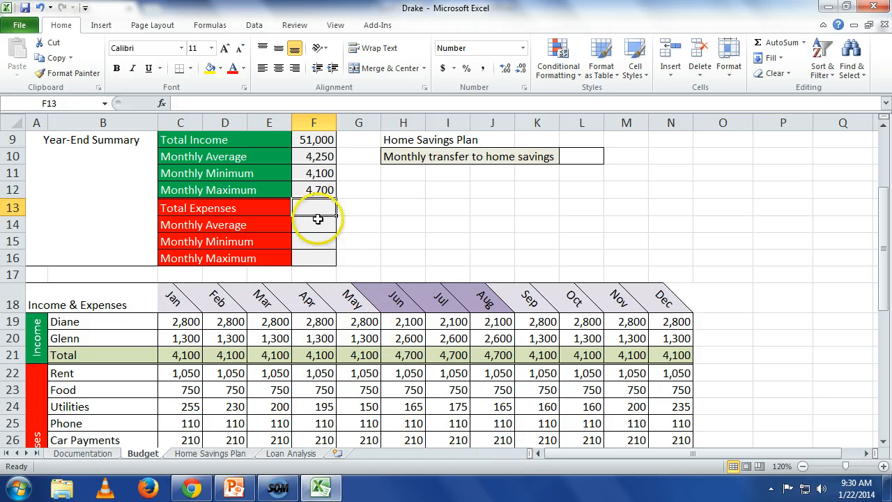
{"action": "type", "text": "=sum"}
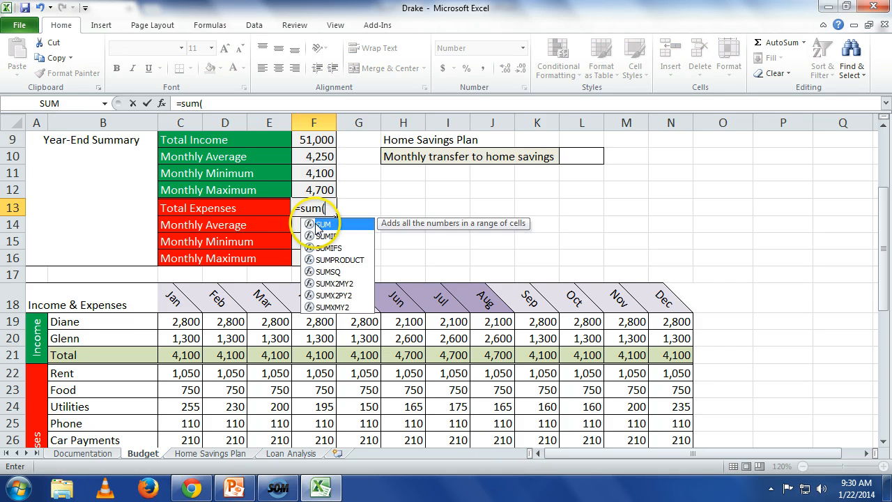
{"action": "type", "text": "(c32"}
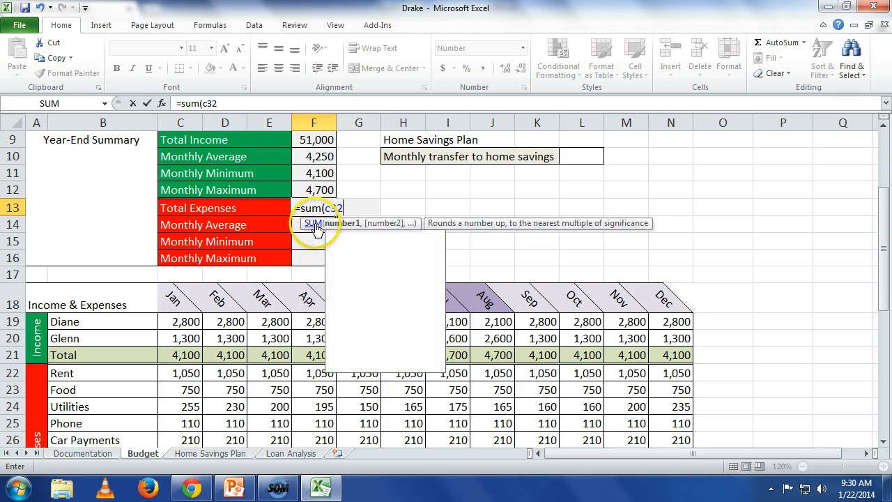
{"action": "type", "text": ":m3"}
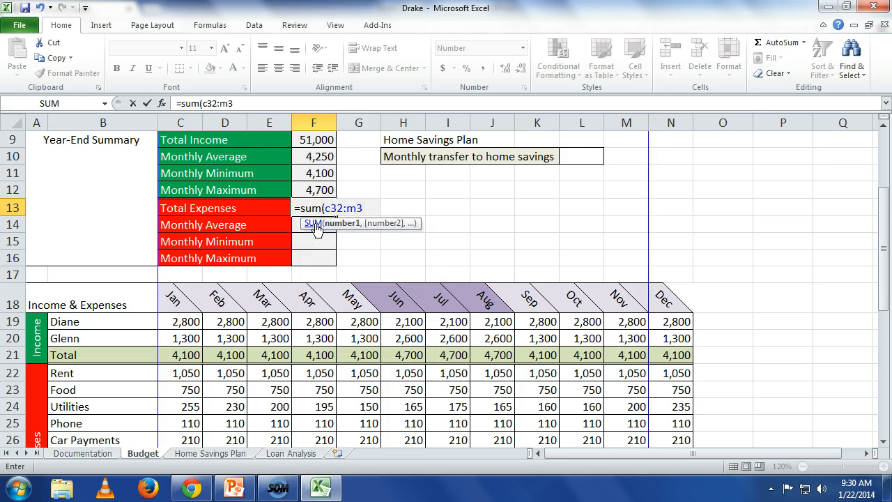
{"action": "key", "text": "BackSpace"}
{"action": "key", "text": "BackSpace"}
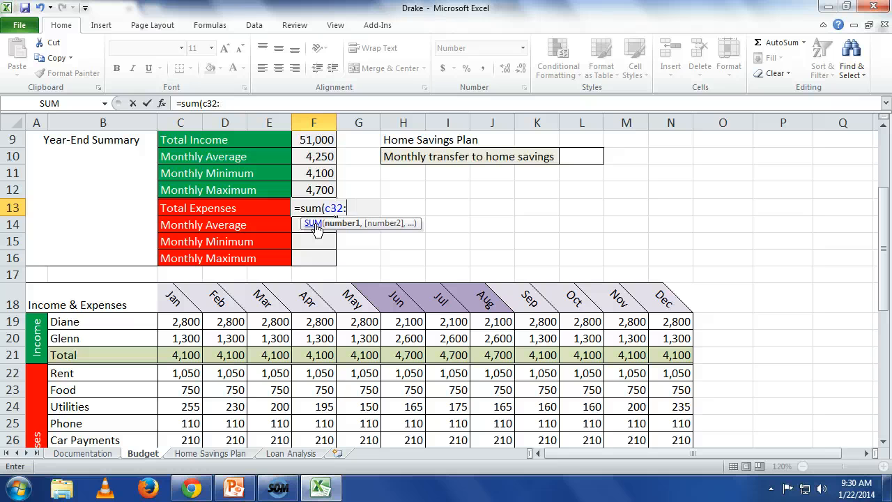
{"action": "type", "text": "n32)"}
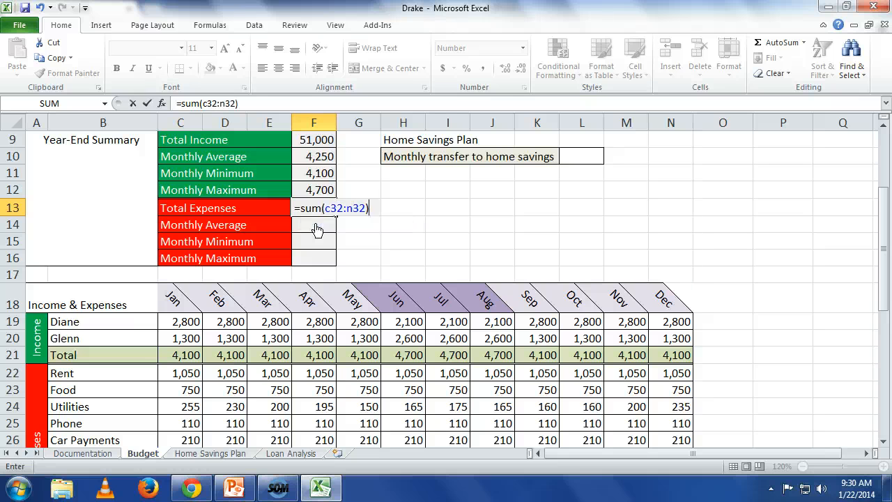
{"action": "key", "text": "Return"}
Make the Total Expenses formula in F13 absolute as =SUM($C$32:$N$32) and copy it into F14:F16.
{"action": "key", "text": "Up"}
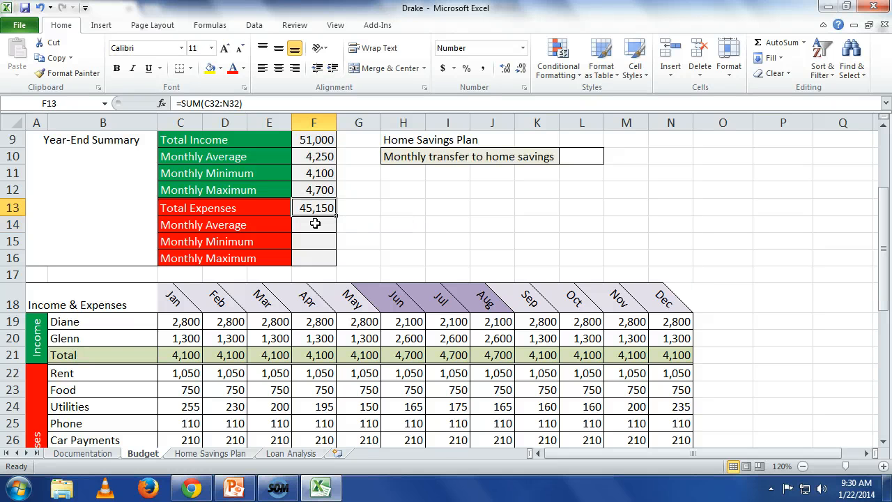
{"action": "key", "text": "ctrl+c"}
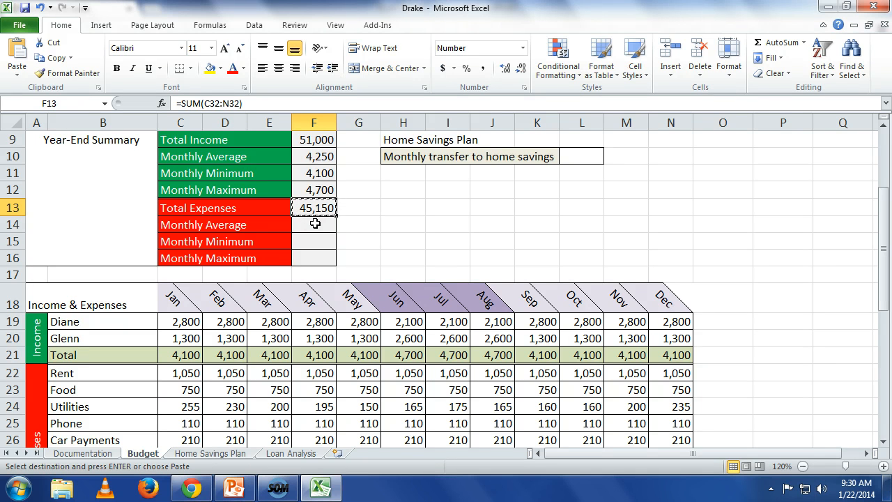
{"action": "key", "text": "F2"}
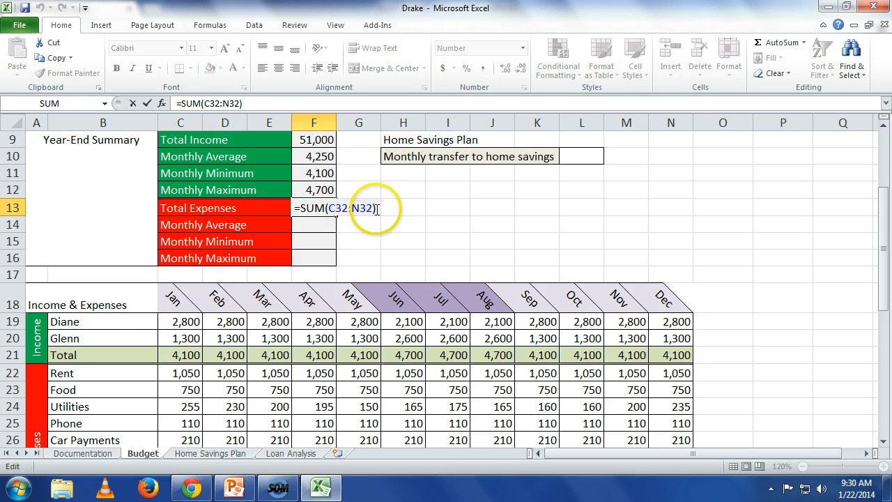
{"action": "left_click_drag", "start_coordinate": [373, 208], "coordinate": [330, 208]}
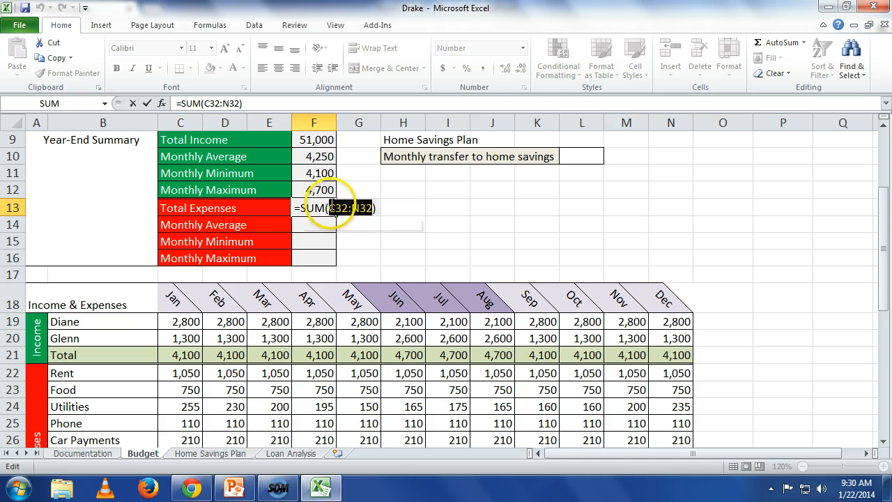
{"action": "key", "text": "F4"}
{"action": "key", "text": "Return"}
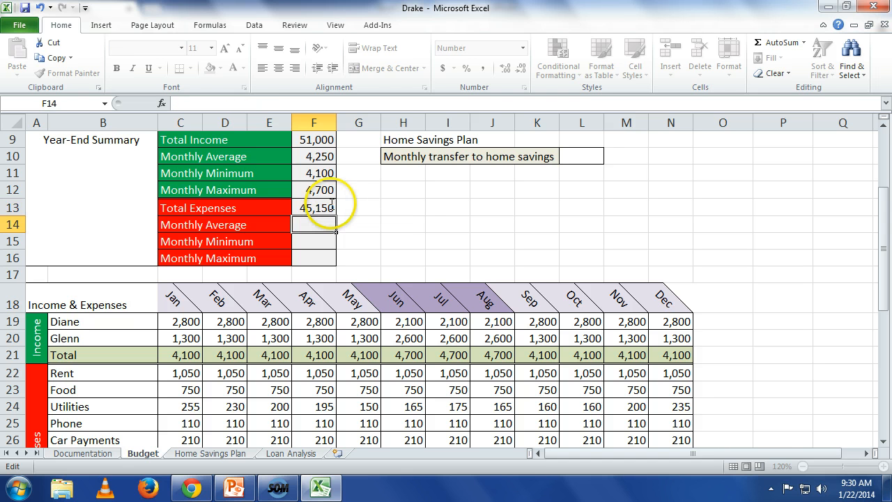
{"action": "left_click", "coordinate": [330, 209]}
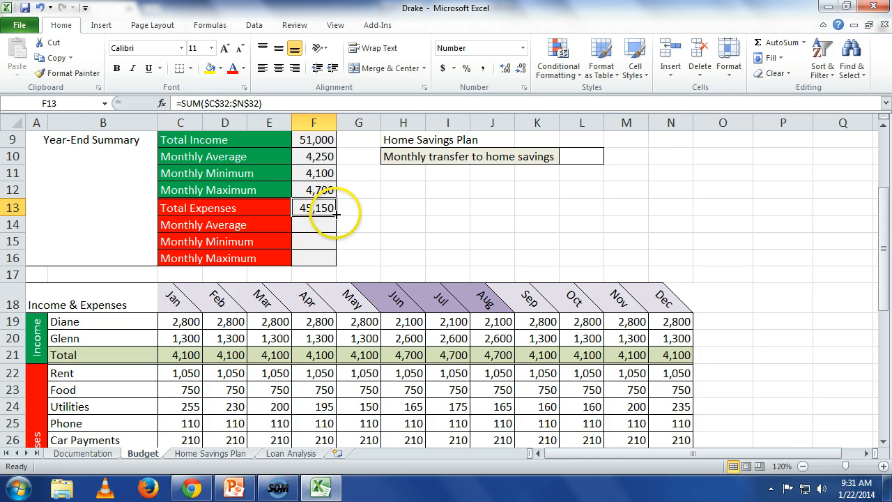
{"action": "left_click_drag", "start_coordinate": [335, 215], "coordinate": [328, 260]}
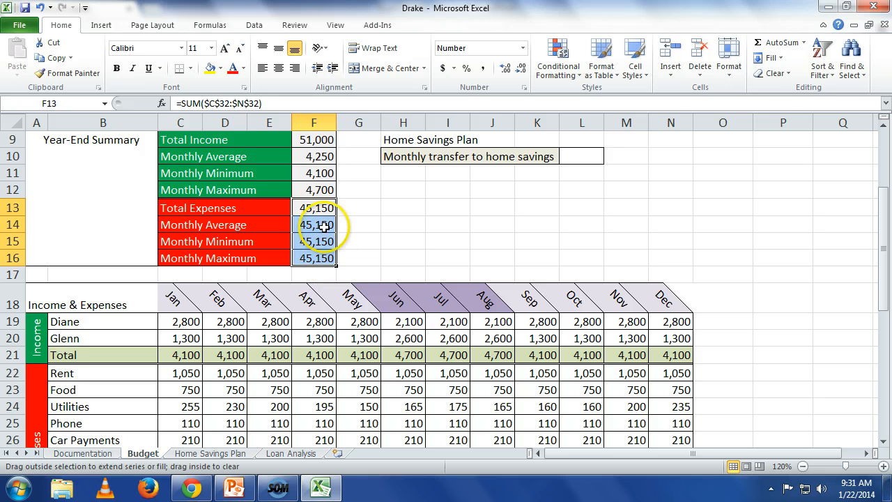
Replace SUM with AVERAGE in the expenses Monthly Average formula in F14, keeping the range $C$32:$N$32.
{"action": "left_click", "coordinate": [323, 225]}
{"action": "double_click", "coordinate": [323, 224]}
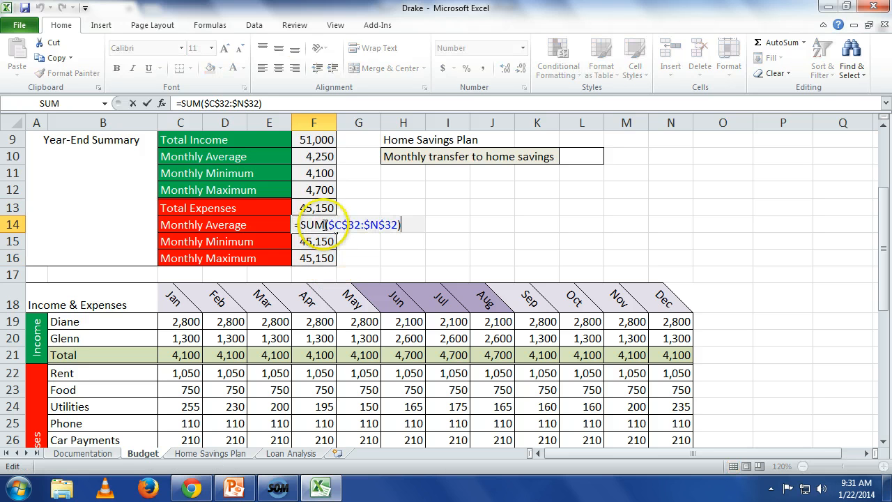
{"action": "key", "text": "Left"}
{"action": "key", "text": "Left"}
{"action": "key", "text": "Left"}
{"action": "key", "text": "Left"}
{"action": "key", "text": "Left"}
{"action": "key", "text": "Left"}
{"action": "key", "text": "Left"}
{"action": "key", "text": "Left"}
{"action": "key", "text": "Left"}
{"action": "key", "text": "Left"}
{"action": "key", "text": "Left"}
{"action": "key", "text": "Left"}
{"action": "key", "text": "Left"}
{"action": "key", "text": "Left"}
{"action": "key", "text": "Left"}
{"action": "key", "text": "Right"}
{"action": "key", "text": "Right"}
{"action": "key", "text": "Right"}
{"action": "key", "text": "Right"}
{"action": "key", "text": "BackSpace"}
{"action": "key", "text": "BackSpace"}
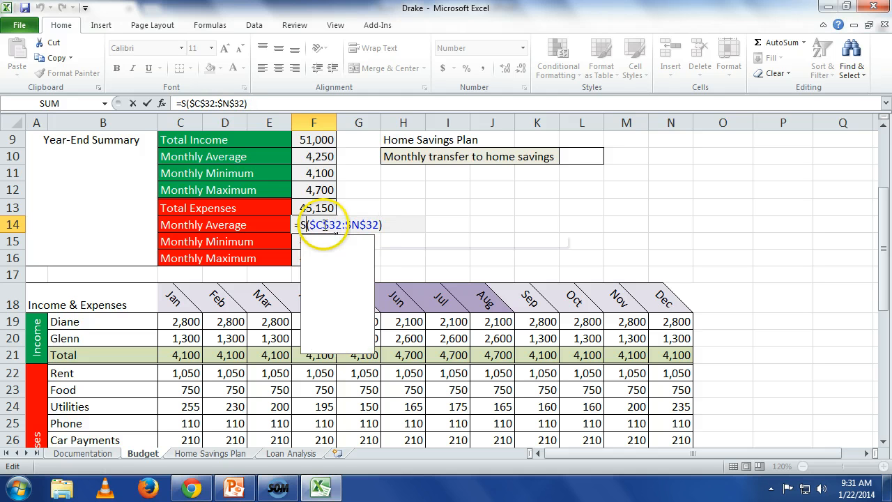
{"action": "key", "text": "BackSpace"}
{"action": "type", "text": "averag"}
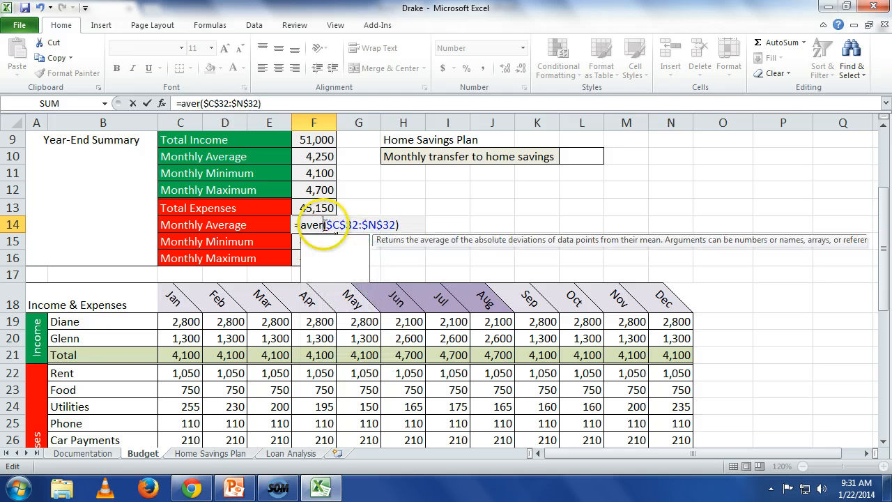
{"action": "type", "text": "e"}
{"action": "key", "text": "Return"}
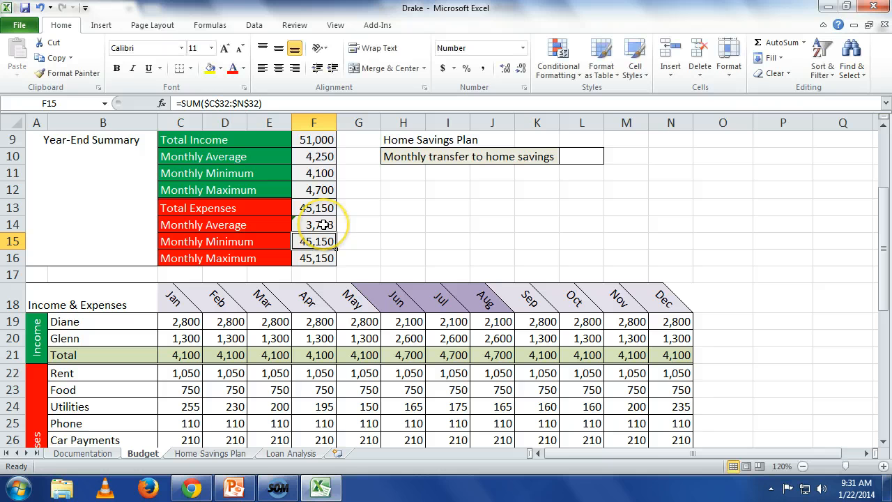
Replace SUM with MIN in the expenses Monthly Minimum formula in F15, keeping the range $C$32:$N$32.
{"action": "key", "text": "F2"}
{"action": "key", "text": "Left"}
{"action": "key", "text": "Left"}
{"action": "key", "text": "Left"}
{"action": "key", "text": "Left"}
{"action": "key", "text": "Left"}
{"action": "key", "text": "Left"}
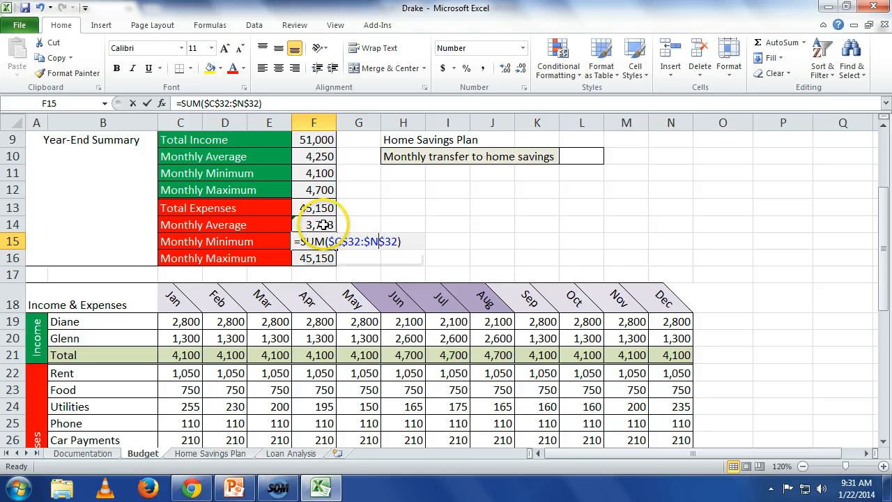
{"action": "key", "text": "Left"}
{"action": "key", "text": "Left"}
{"action": "key", "text": "Left"}
{"action": "key", "text": "Left"}
{"action": "key", "text": "Left"}
{"action": "key", "text": "Left"}
{"action": "key", "text": "Right"}
{"action": "key", "text": "Right"}
{"action": "key", "text": "Right"}
{"action": "key", "text": "Right"}
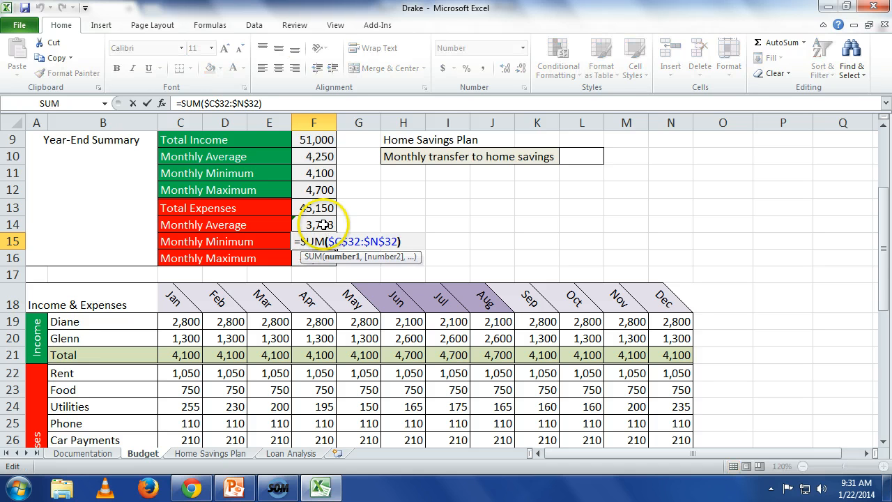
{"action": "key", "text": "BackSpace"}
{"action": "key", "text": "BackSpace"}
{"action": "key", "text": "BackSpace"}
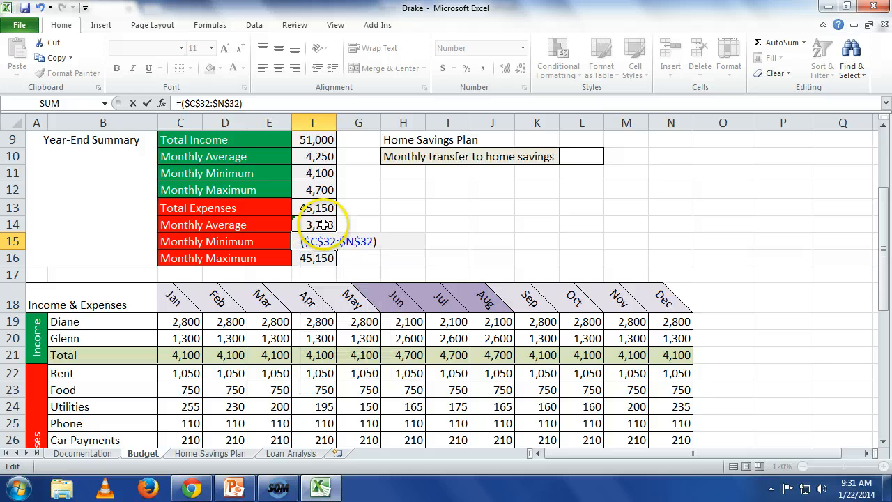
{"action": "type", "text": "MIN"}
{"action": "key", "text": "Return"}
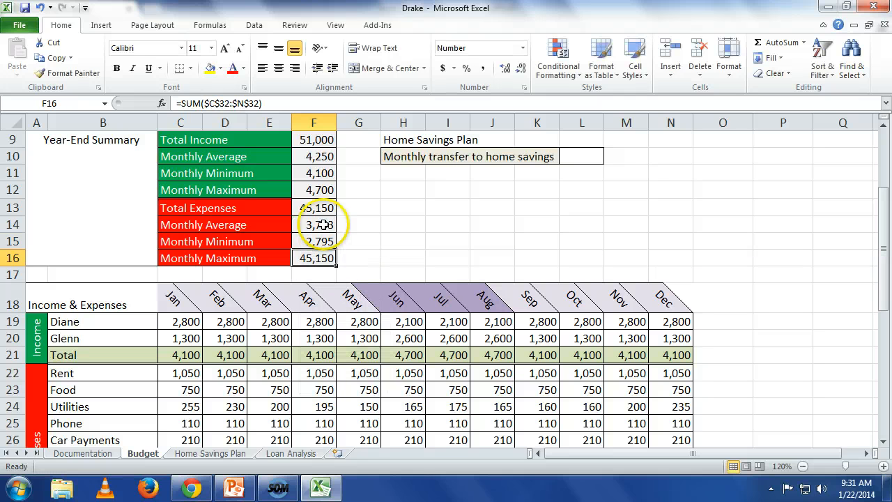
Replace SUM with MAX in the expenses Monthly Maximum formula in F16, keeping the range $C$32:$N$32.
{"action": "key", "text": "F2"}
{"action": "key", "text": "Left"}
{"action": "key", "text": "Left"}
{"action": "key", "text": "Left"}
{"action": "key", "text": "Left"}
{"action": "key", "text": "Left"}
{"action": "key", "text": "Left"}
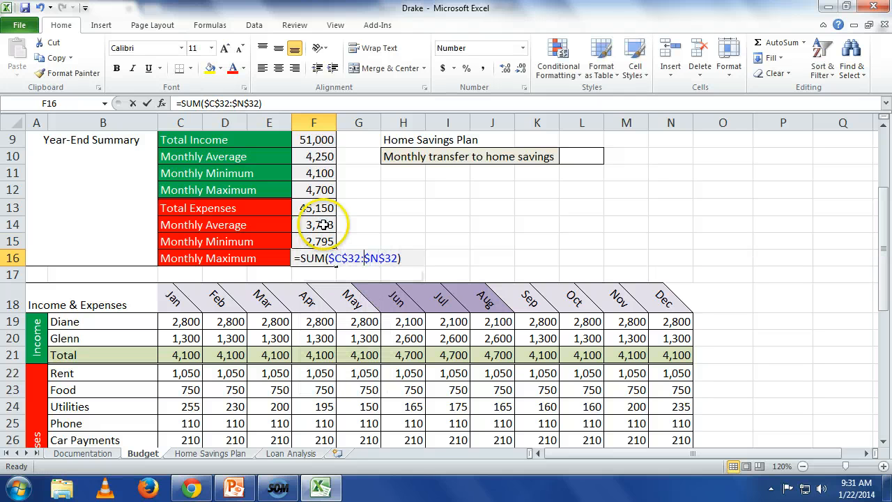
{"action": "key", "text": "Left"}
{"action": "key", "text": "Left"}
{"action": "key", "text": "Left"}
{"action": "key", "text": "Left"}
{"action": "key", "text": "Left"}
{"action": "key", "text": "Left"}
{"action": "key", "text": "Left"}
{"action": "key", "text": "Left"}
{"action": "key", "text": "Left"}
{"action": "key", "text": "Left"}
{"action": "key", "text": "Left"}
{"action": "key", "text": "Right"}
{"action": "key", "text": "Right"}
{"action": "key", "text": "Right"}
{"action": "key", "text": "Right"}
{"action": "key", "text": "Right"}
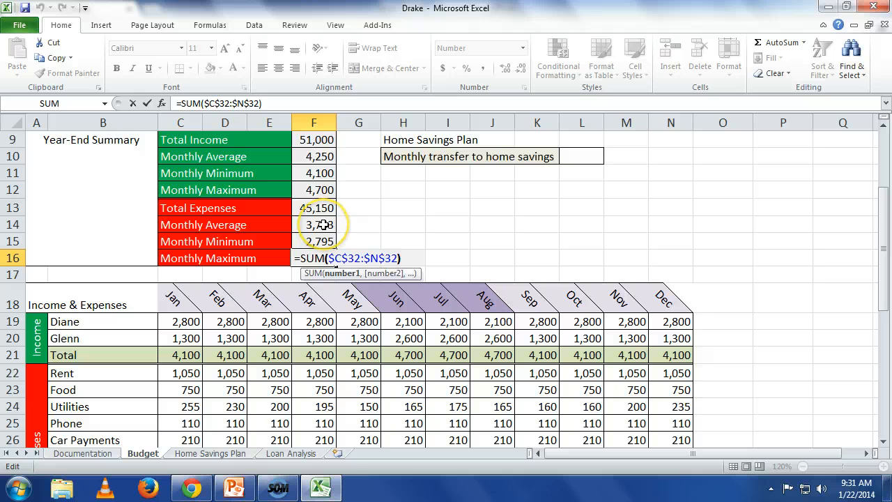
{"action": "key", "text": "BackSpace"}
{"action": "key", "text": "BackSpace"}
{"action": "key", "text": "BackSpace"}
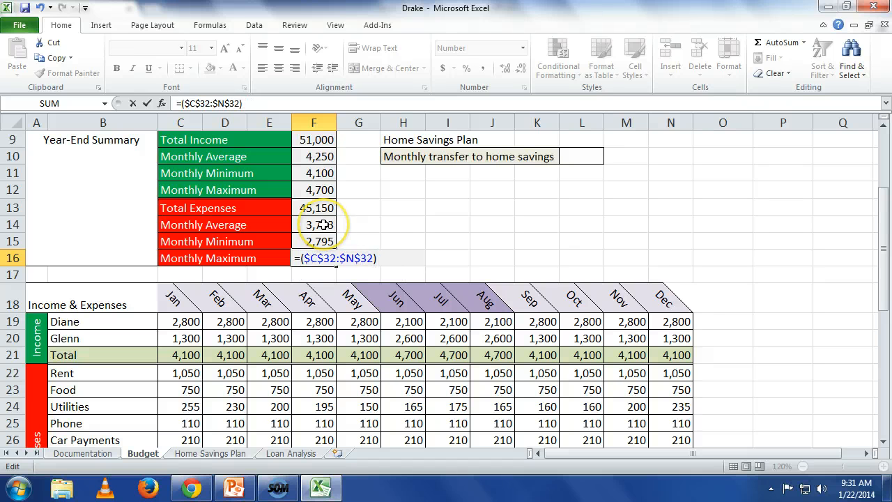
{"action": "type", "text": ",a"}
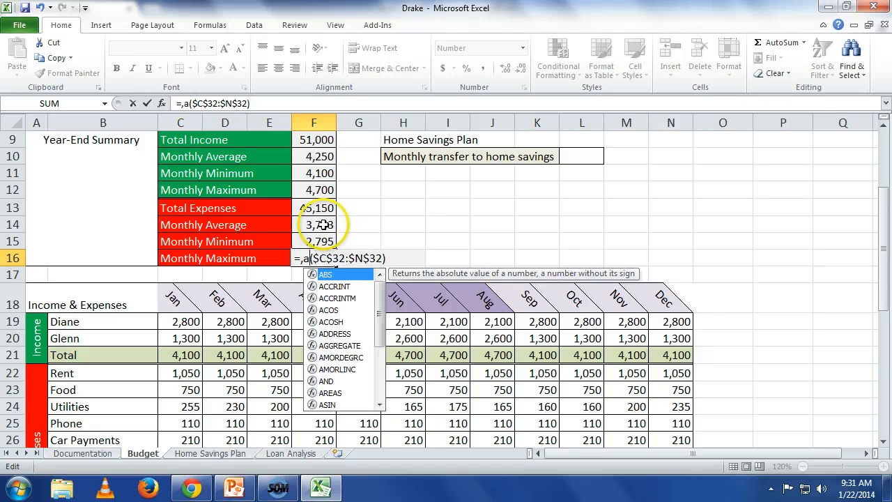
{"action": "key", "text": "BackSpace"}
{"action": "key", "text": "BackSpace"}
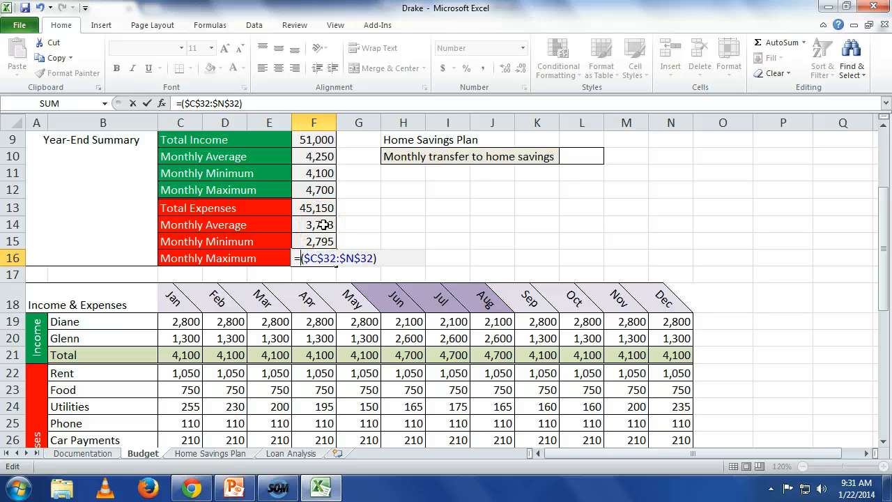
{"action": "type", "text": "max"}
{"action": "key", "text": "Return"}
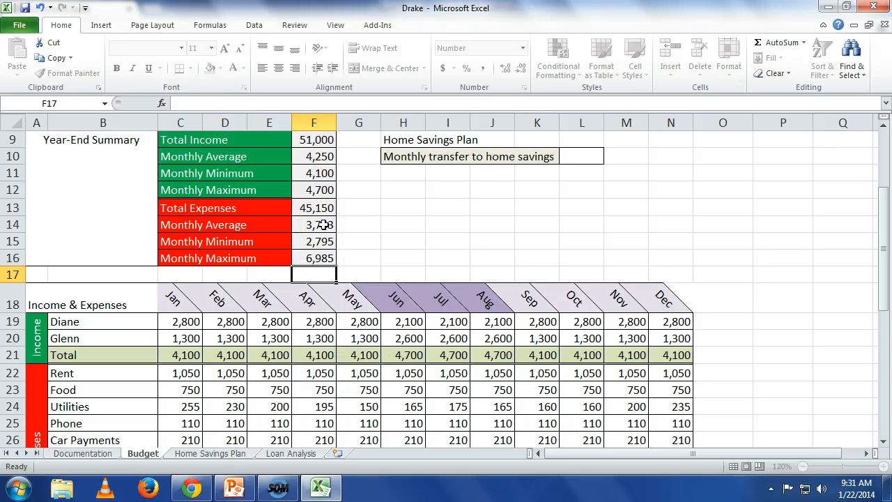
Set the first earner's school-period monthly income in D5 of the Monthly Income table to 3100.
{"action": "scroll", "coordinate": [324, 224], "scroll_direction": "up", "scroll_amount": 3}
{"action": "scroll", "coordinate": [341, 236], "scroll_direction": "down", "scroll_amount": 2}
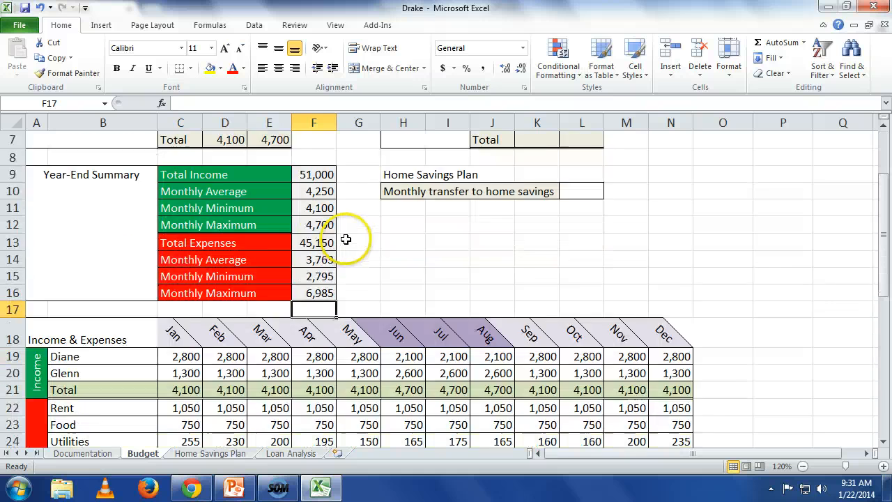
{"action": "scroll", "coordinate": [346, 239], "scroll_direction": "down", "scroll_amount": 7}
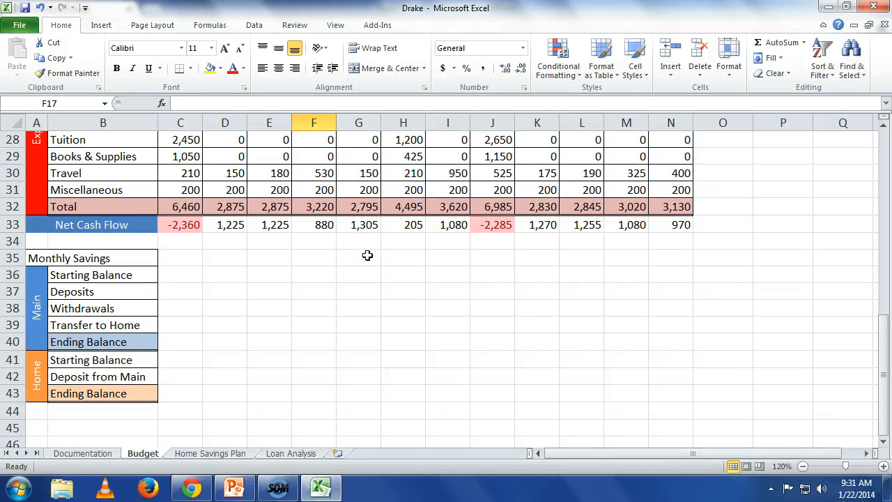
{"action": "scroll", "coordinate": [367, 255], "scroll_direction": "up", "scroll_amount": 4}
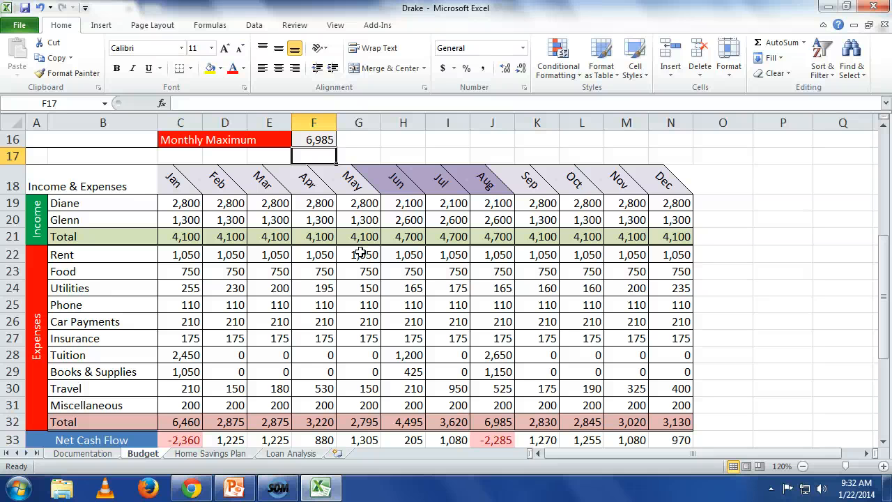
{"action": "scroll", "coordinate": [361, 252], "scroll_direction": "up", "scroll_amount": 3}
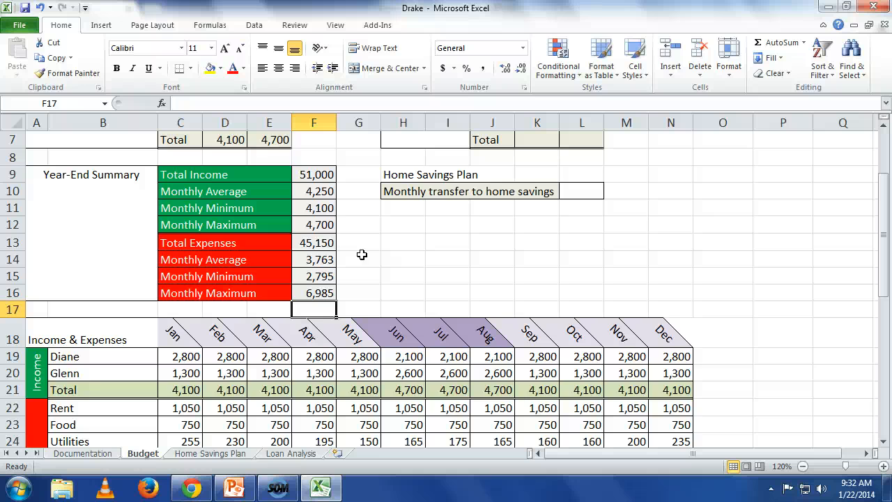
{"action": "scroll", "coordinate": [361, 255], "scroll_direction": "up", "scroll_amount": 2}
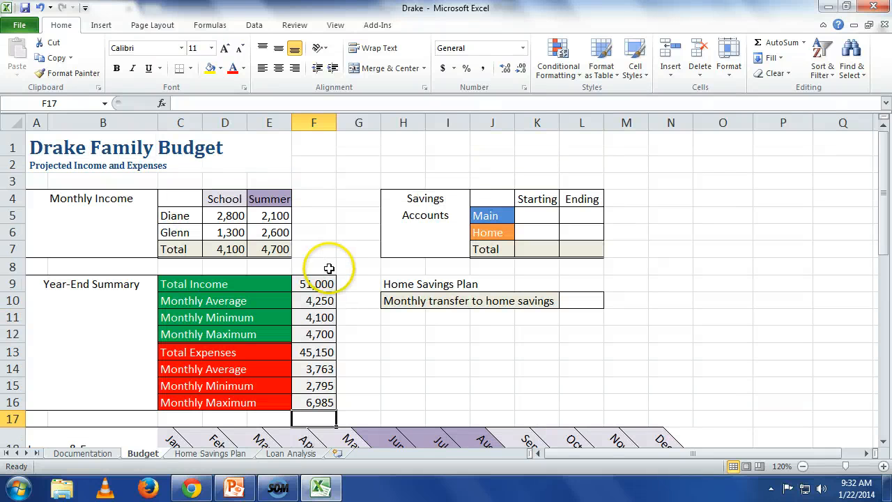
{"action": "left_click", "coordinate": [231, 218]}
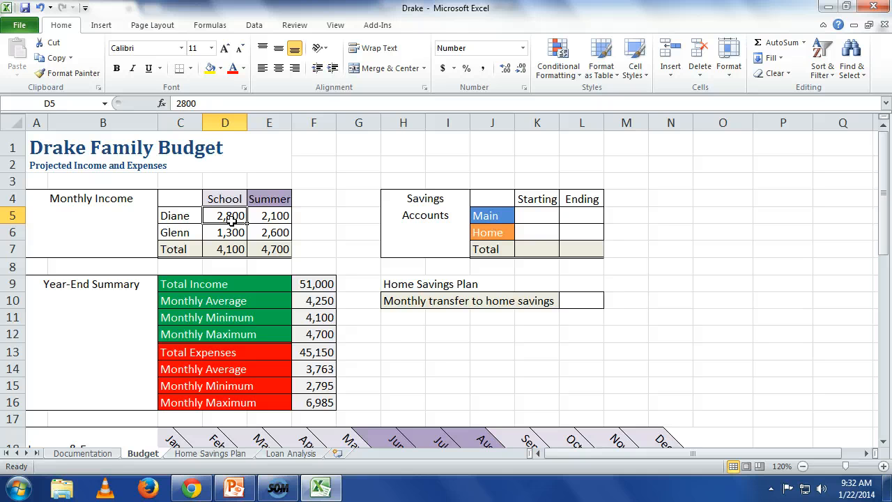
{"action": "type", "text": "3100"}
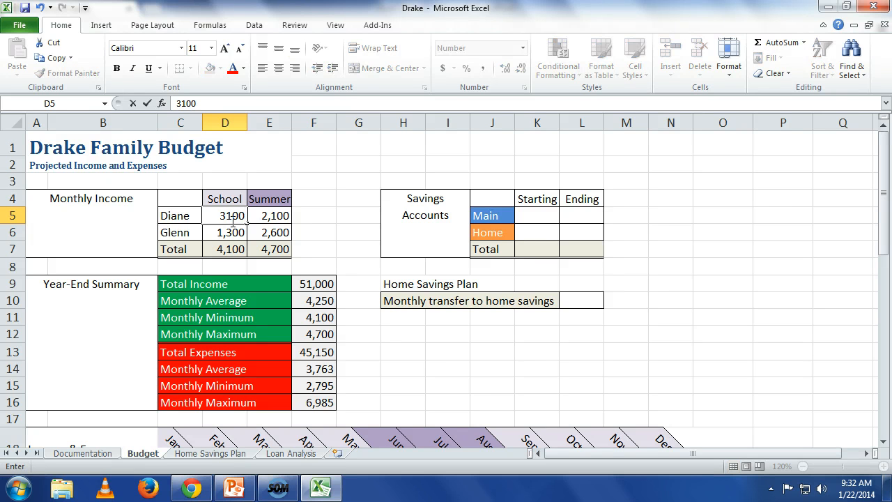
{"action": "key", "text": "Return"}
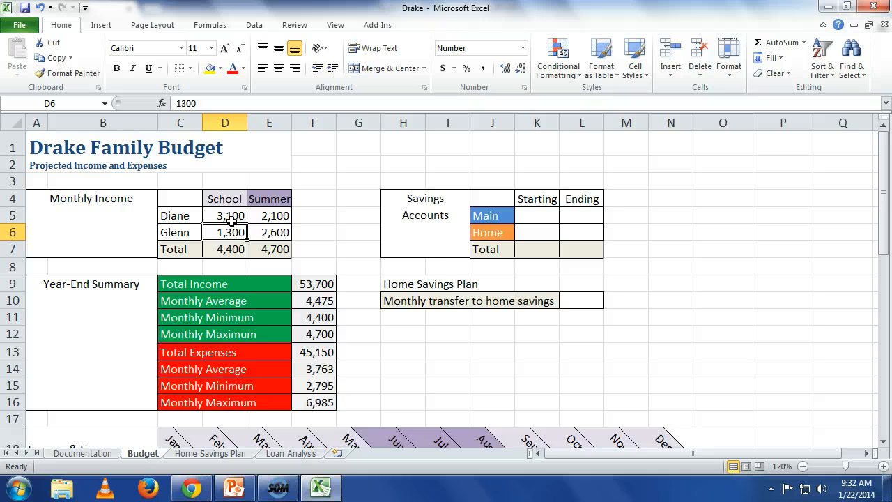
Insert a new blank worksheet after Loan Analysis and enter 1, 2 and 3 in cells A1:A3.
{"action": "scroll", "coordinate": [324, 255], "scroll_direction": "down", "scroll_amount": 2}
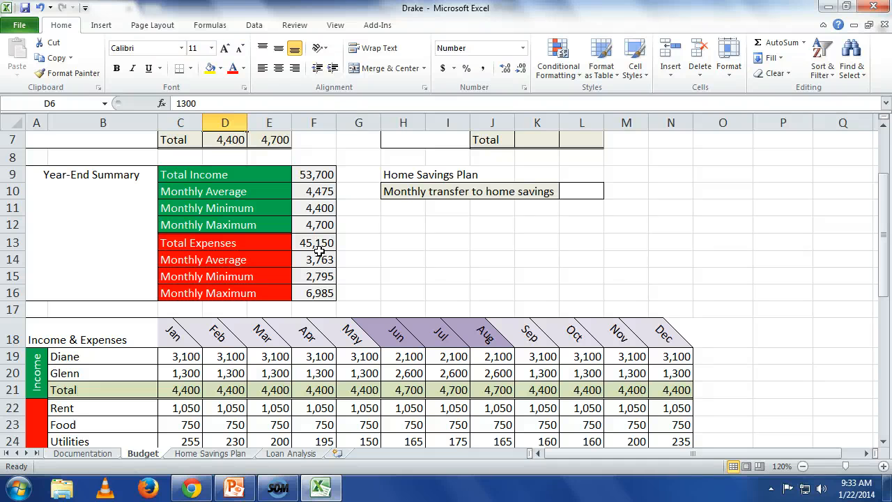
{"action": "scroll", "coordinate": [362, 264], "scroll_direction": "down", "scroll_amount": 5}
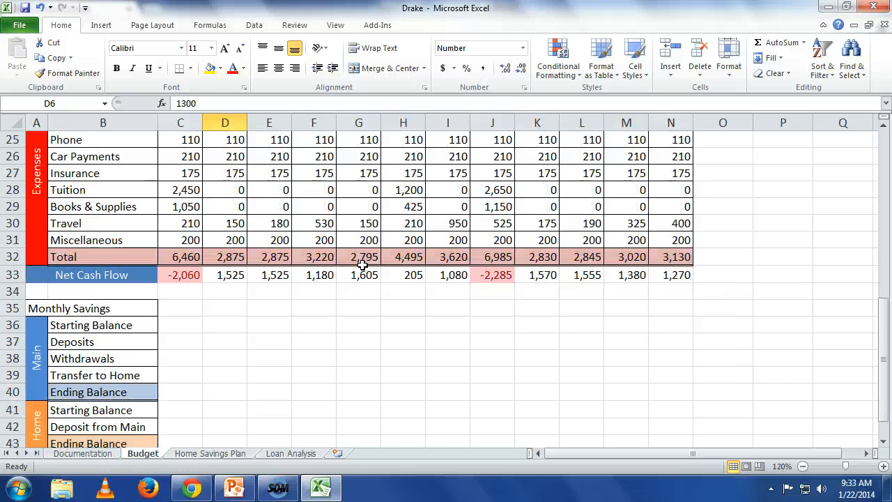
{"action": "scroll", "coordinate": [363, 265], "scroll_direction": "down", "scroll_amount": 1}
{"action": "left_click", "coordinate": [337, 453]}
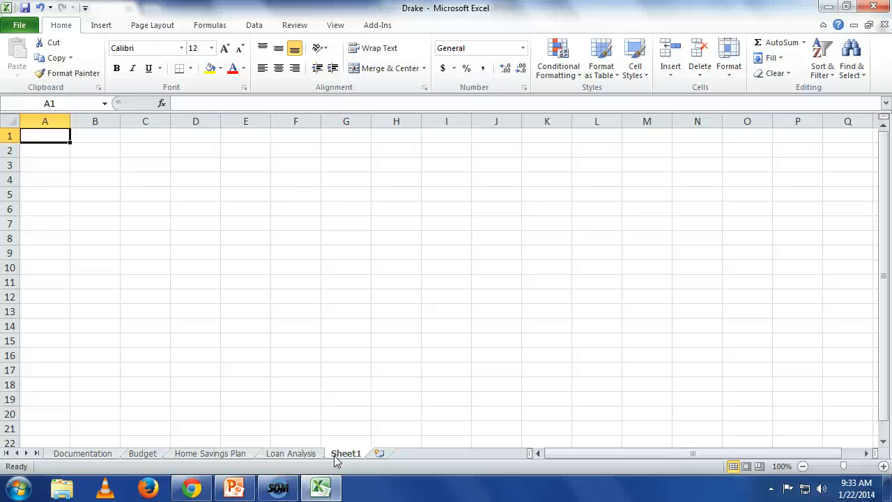
{"action": "left_click", "coordinate": [338, 491]}
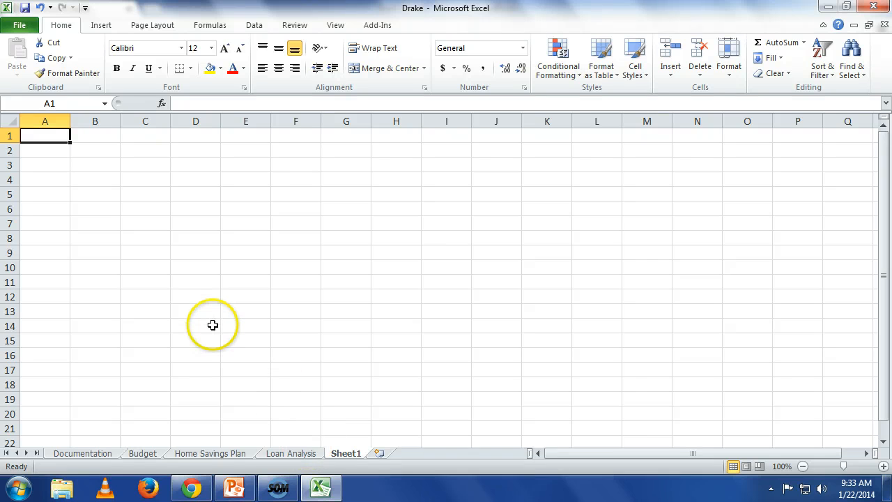
{"action": "type", "text": "1"}
{"action": "key", "text": "Return"}
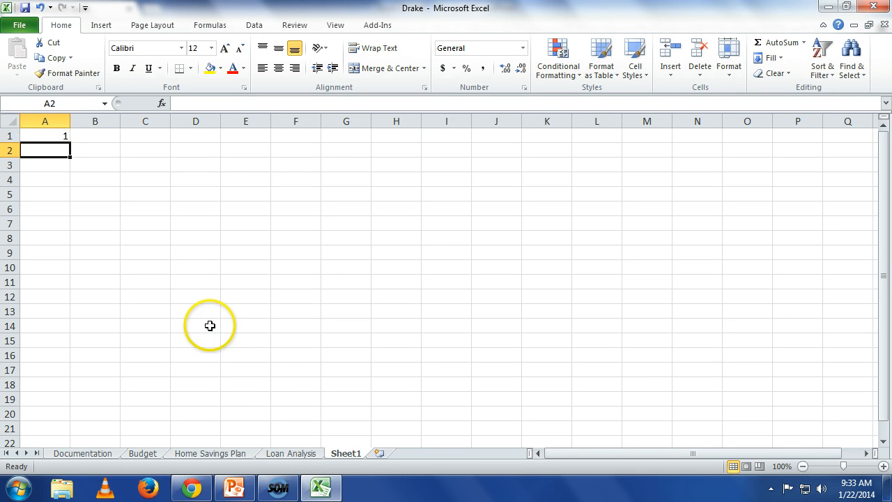
{"action": "type", "text": "2"}
{"action": "key", "text": "Return"}
{"action": "type", "text": "3"}
{"action": "key", "text": "Return"}
{"action": "key", "text": "Up"}
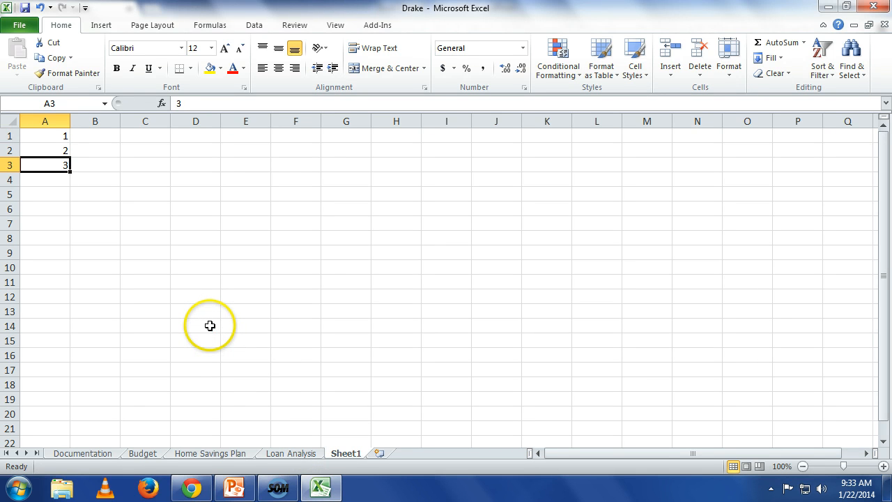
Extend the number series in A1:A3 down to A15 with AutoFill.
{"action": "key", "text": "ctrl+Home"}
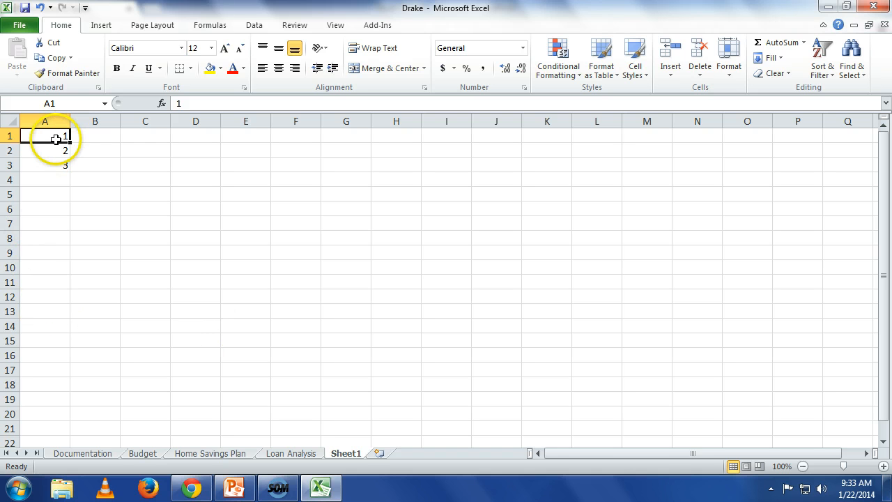
{"action": "left_click_drag", "start_coordinate": [56, 138], "coordinate": [58, 164]}
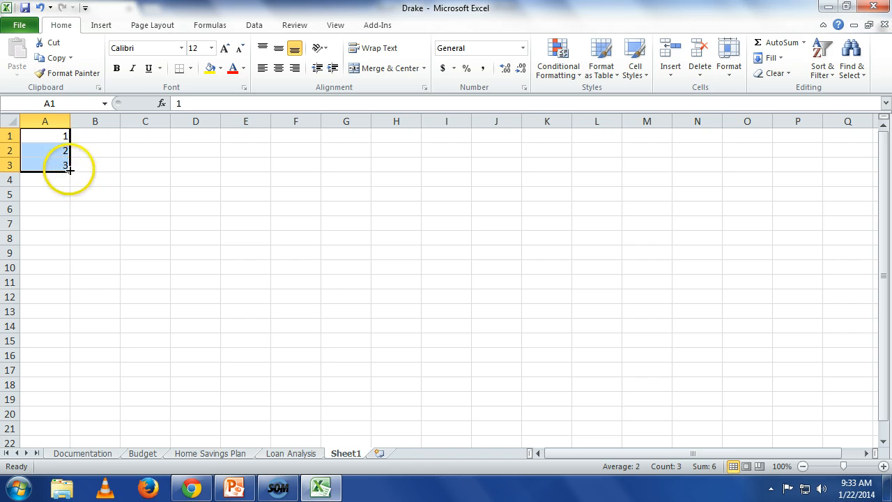
{"action": "left_click_drag", "start_coordinate": [70, 170], "coordinate": [71, 340]}
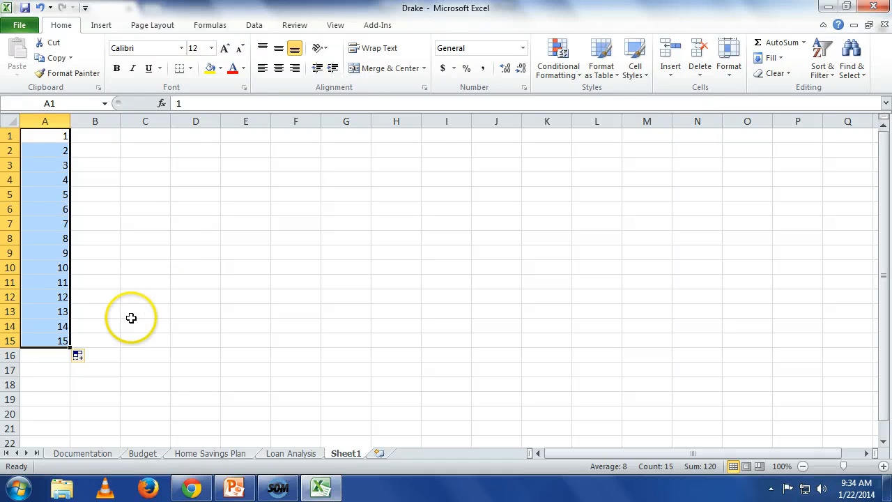
Switch the fill option for A1:A15 to Copy Cells, and return it to Fill Series.
{"action": "left_click", "coordinate": [87, 357]}
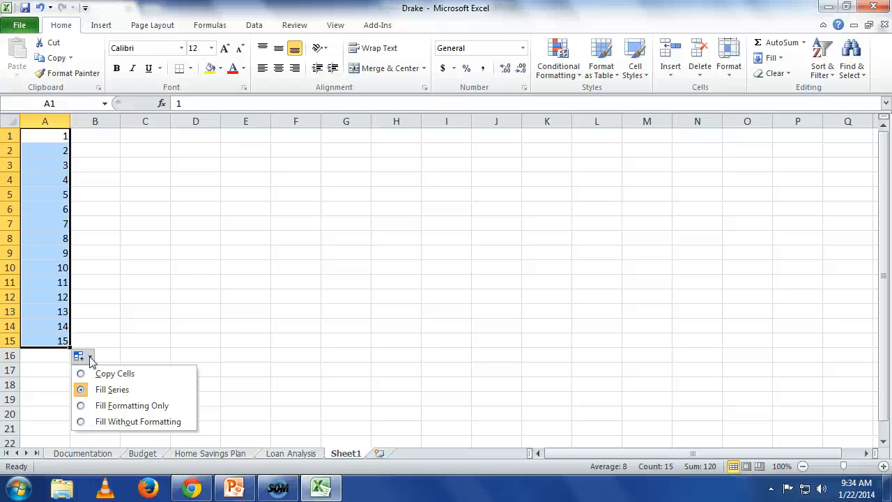
{"action": "left_click", "coordinate": [84, 374]}
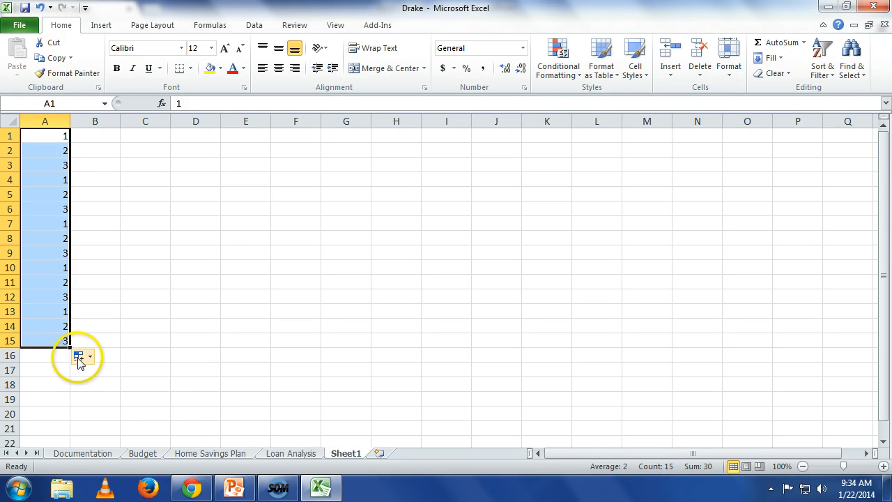
{"action": "left_click", "coordinate": [88, 359]}
{"action": "left_click", "coordinate": [97, 389]}
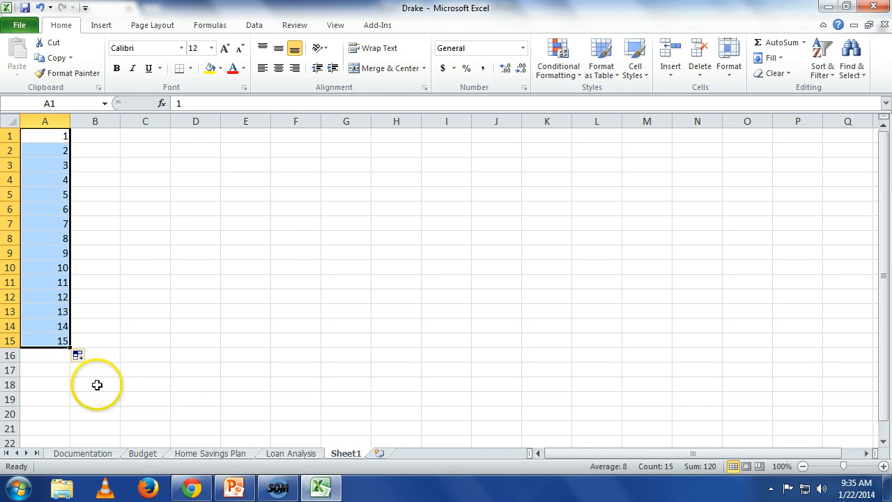
{"action": "left_click", "coordinate": [117, 367]}
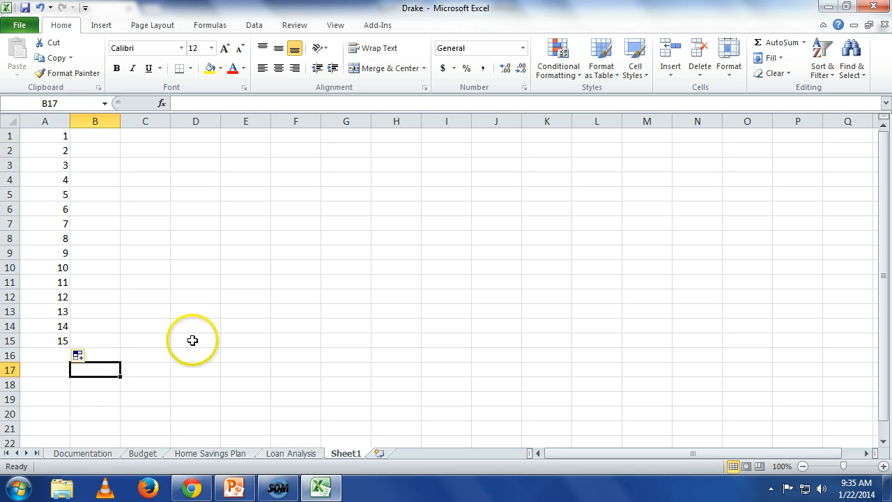
Enter January in B1 and AutoFill the full month names down to December in B12.
{"action": "left_click", "coordinate": [109, 137]}
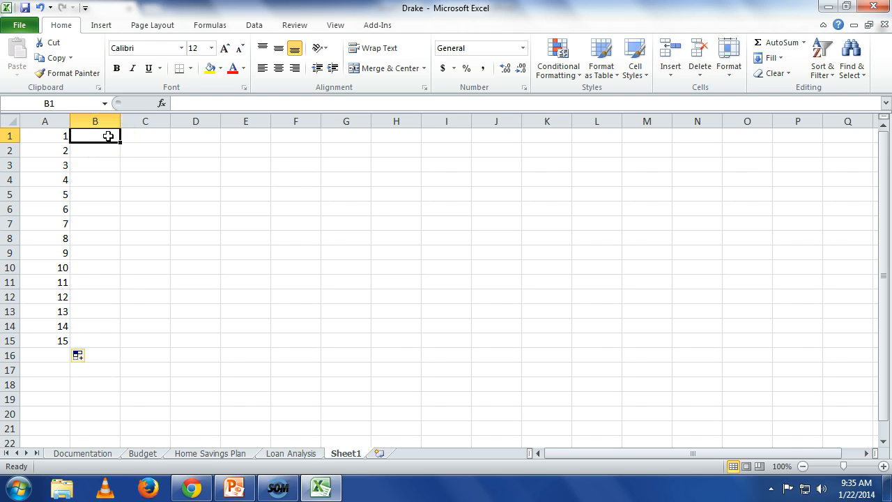
{"action": "type", "text": "J"}
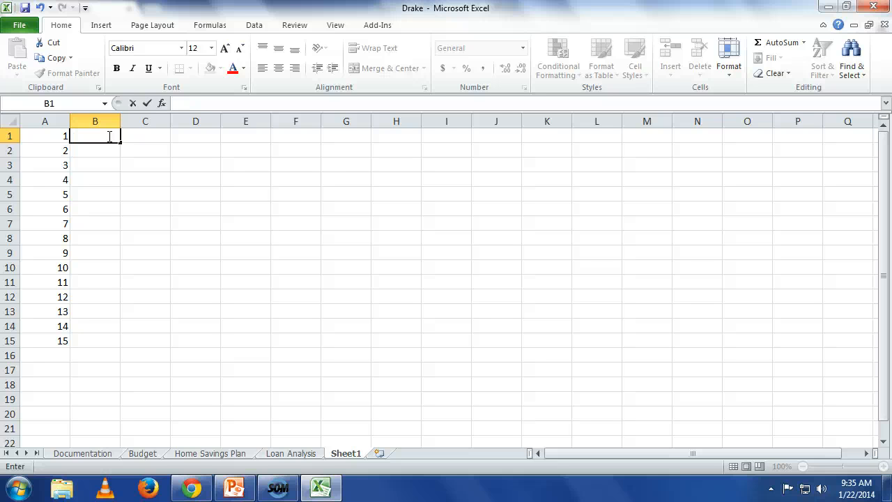
{"action": "type", "text": "anuary"}
{"action": "key", "text": "Return"}
{"action": "left_click", "coordinate": [108, 136]}
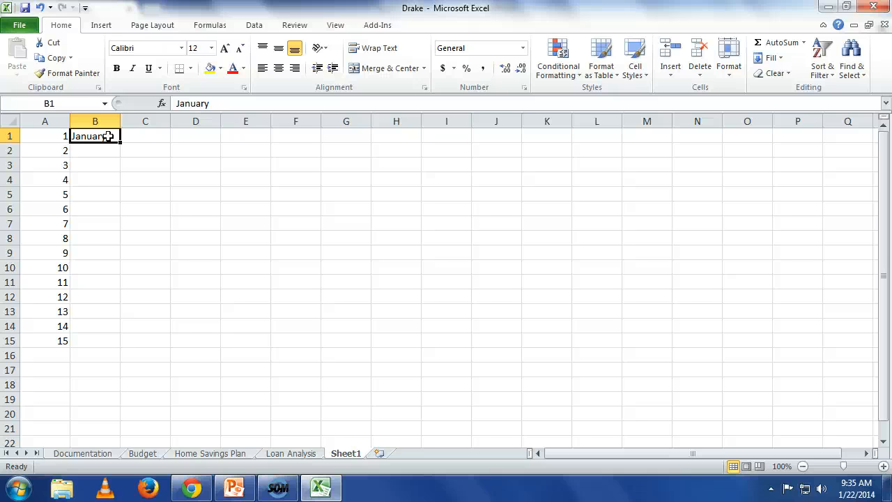
{"action": "left_click_drag", "start_coordinate": [119, 142], "coordinate": [124, 304]}
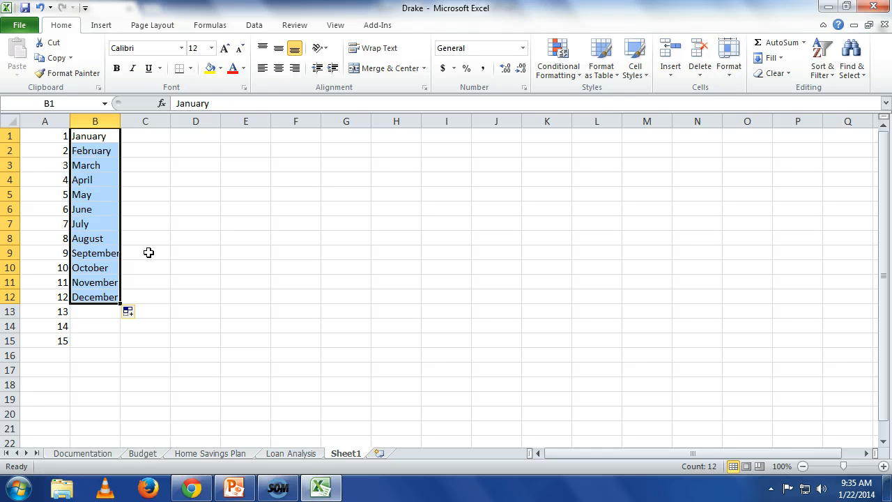
Enter Jan in C1 and AutoFill the abbreviated month names down to Dec in C12.
{"action": "left_click", "coordinate": [143, 137]}
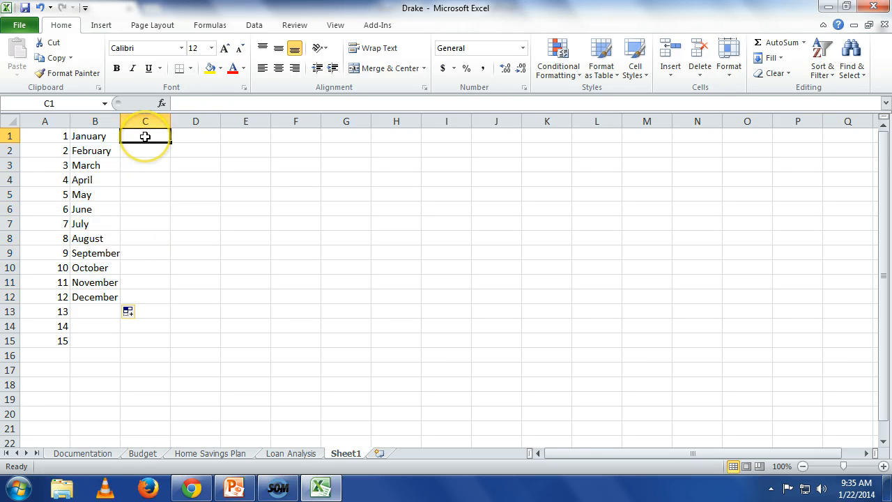
{"action": "type", "text": "Jan"}
{"action": "key", "text": "Return"}
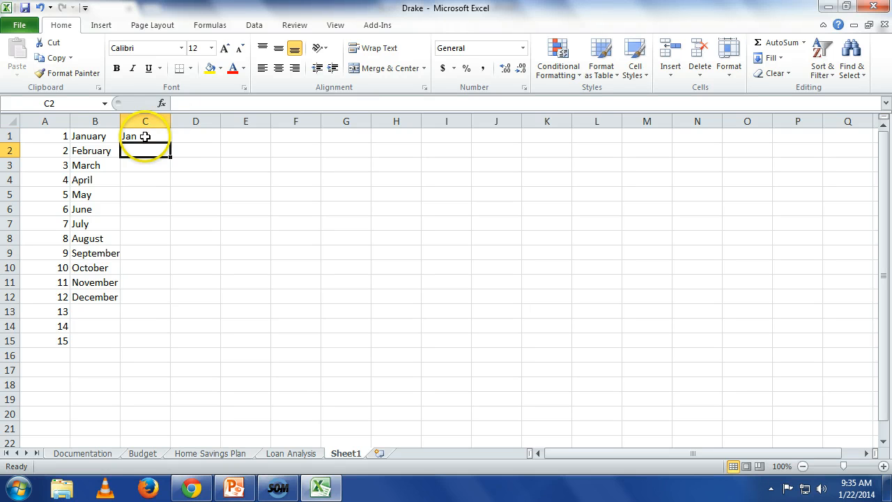
{"action": "left_click", "coordinate": [142, 136]}
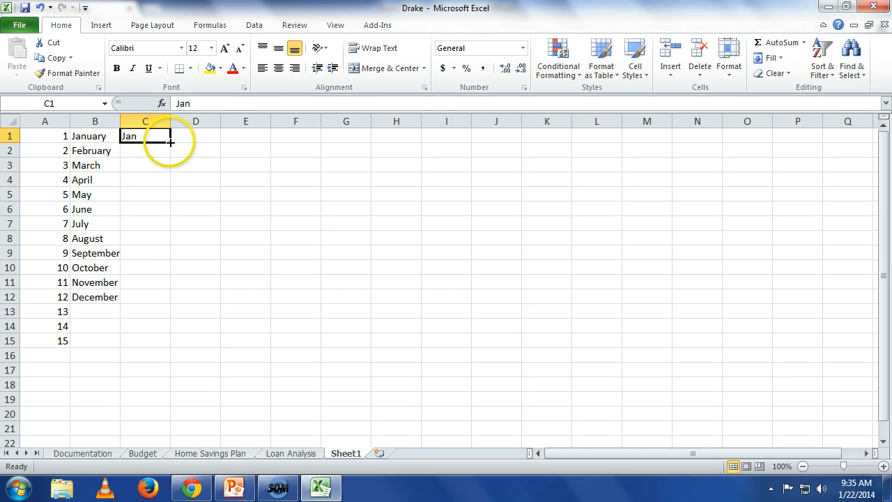
{"action": "left_click_drag", "start_coordinate": [170, 142], "coordinate": [174, 301]}
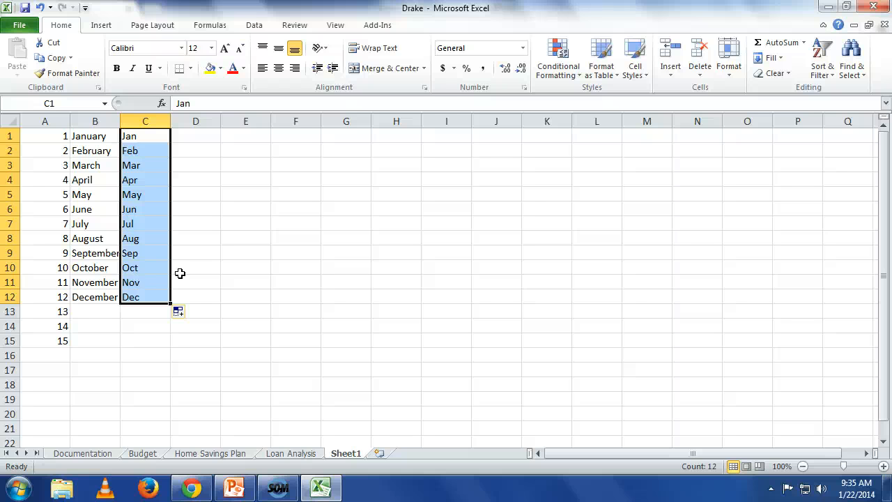
Enter January 15,2014 in cell D1.
{"action": "left_click", "coordinate": [198, 134]}
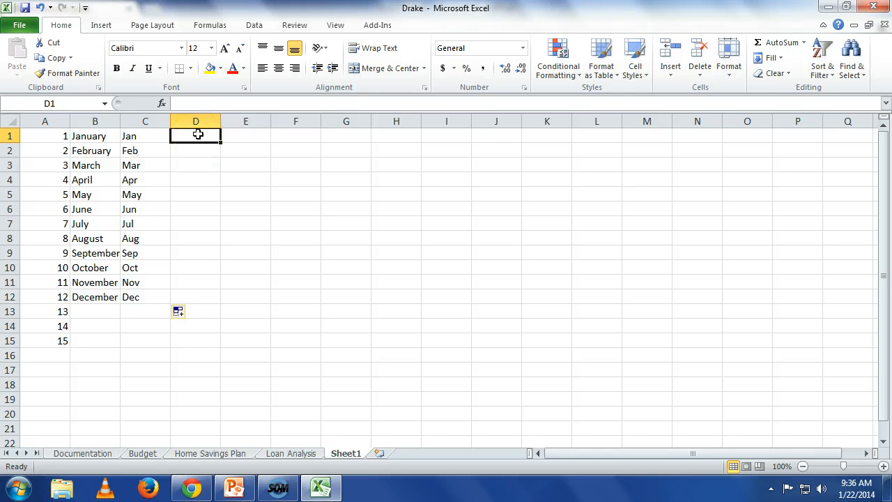
{"action": "type", "text": "Jan"}
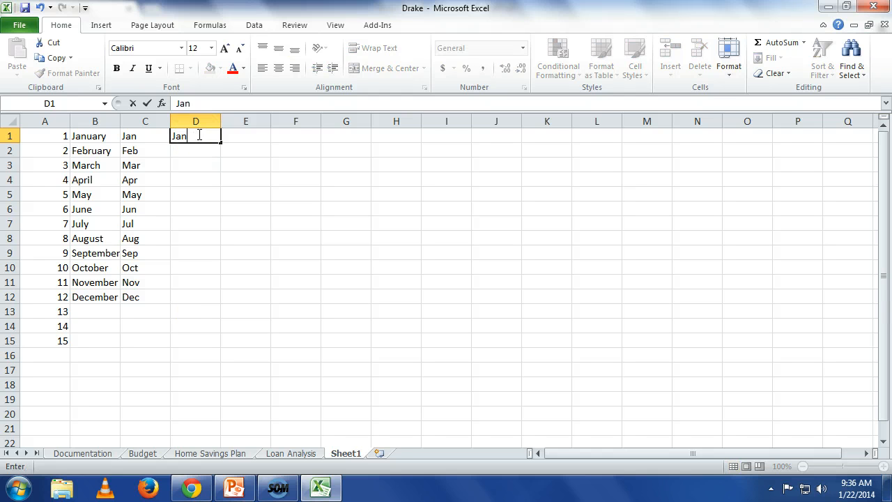
{"action": "type", "text": "uary 15,2014"}
{"action": "key", "text": "Return"}
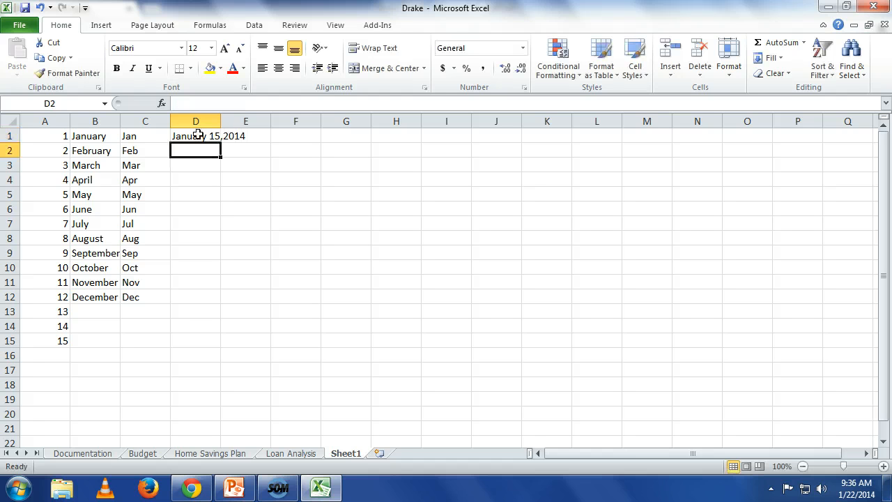
Correct the entry in D1 to a proper date by adding a space before the year 2014.
{"action": "left_click", "coordinate": [198, 135]}
{"action": "key", "text": "F2"}
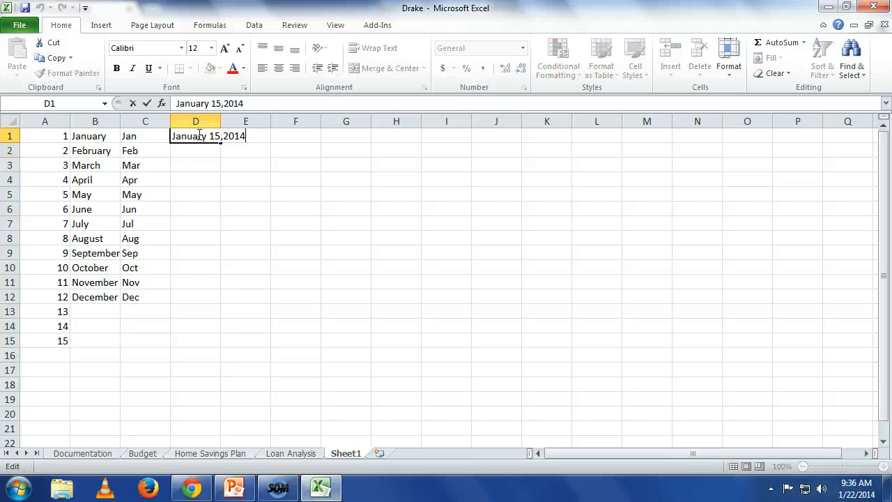
{"action": "key", "text": "Left"}
{"action": "key", "text": "Left"}
{"action": "key", "text": "Return"}
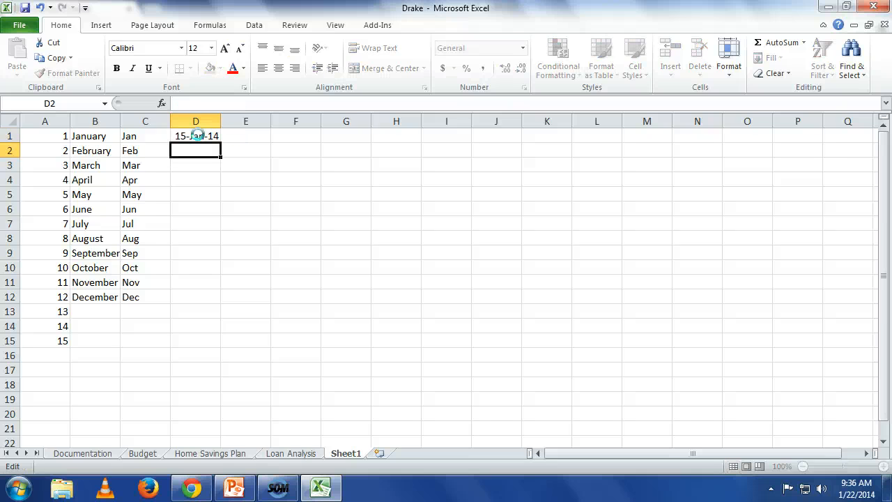
Enter the date February 15, 2014 in cell D2.
{"action": "type", "text": "F"}
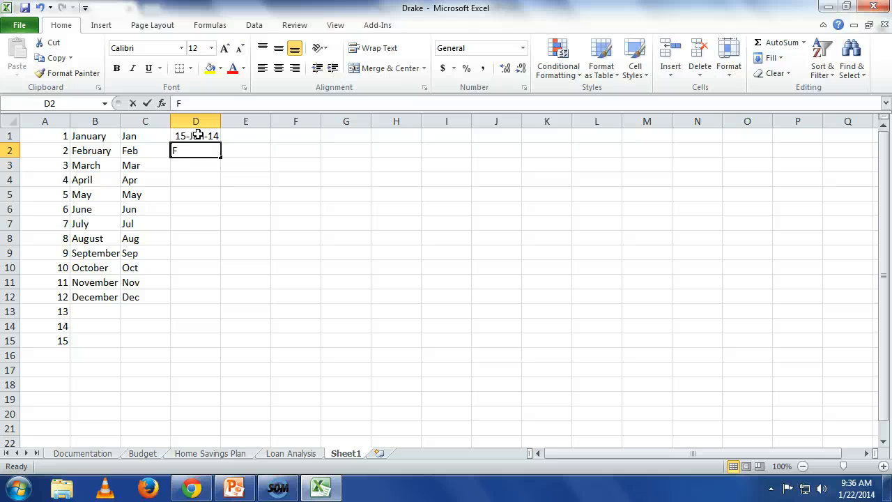
{"action": "type", "text": "ebru"}
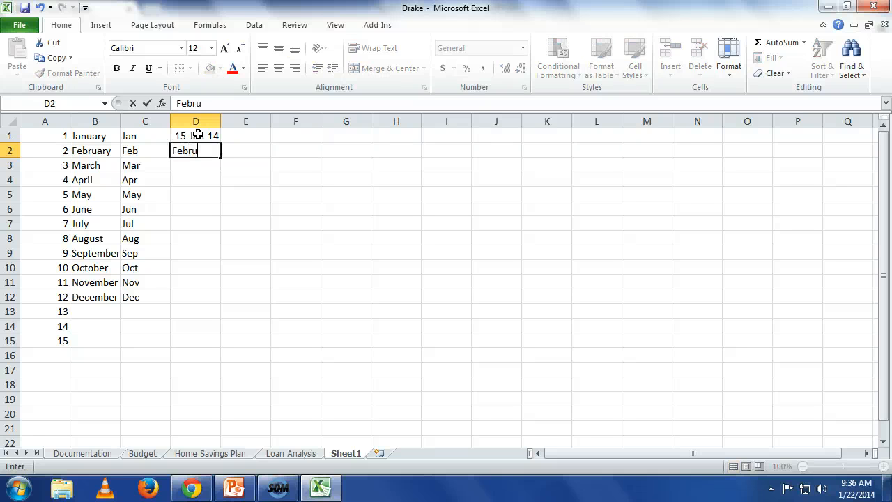
{"action": "type", "text": "ary 15, 201"}
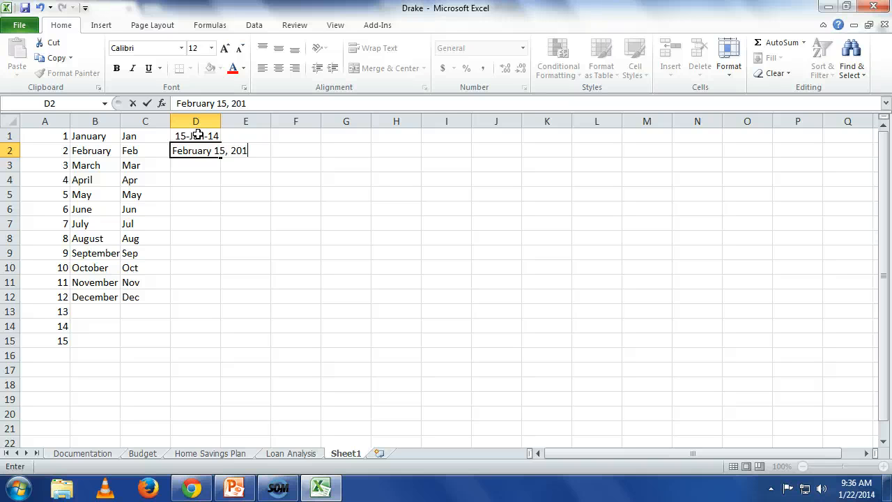
{"action": "type", "text": "4"}
{"action": "key", "text": "Return"}
{"action": "key", "text": "Up"}
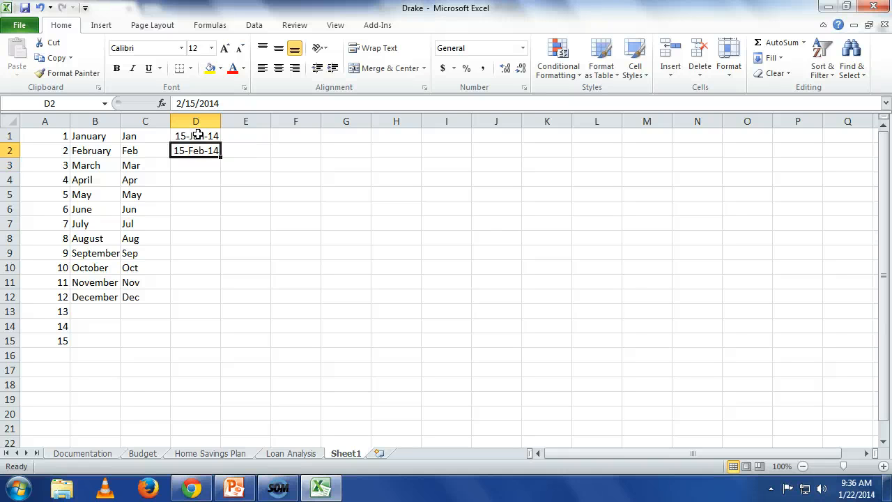
AutoFill the monthly dates from D1:D2 down to D12 and fit column D's width to its contents.
{"action": "left_click_drag", "start_coordinate": [198, 135], "coordinate": [207, 153]}
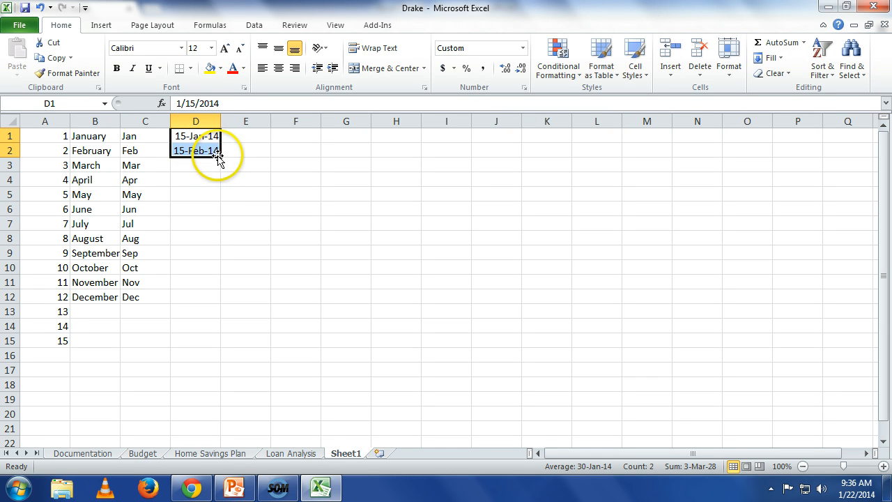
{"action": "left_click_drag", "start_coordinate": [220, 157], "coordinate": [231, 302]}
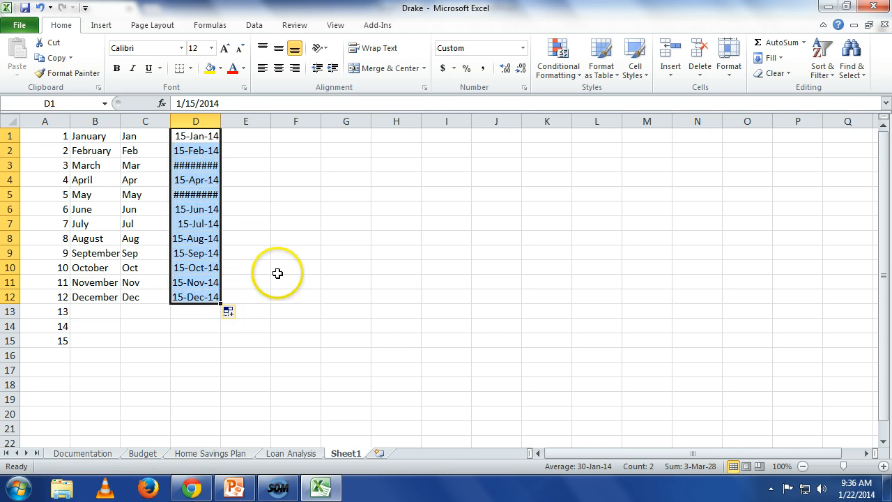
{"action": "double_click", "coordinate": [221, 121]}
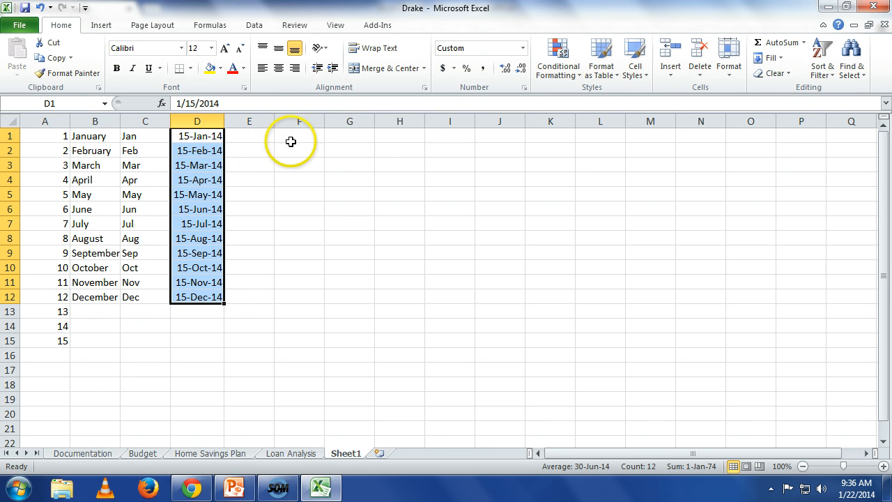
Enter Monday in E1 and AutoFill the weekday names down to Sunday in E7.
{"action": "left_click", "coordinate": [255, 133]}
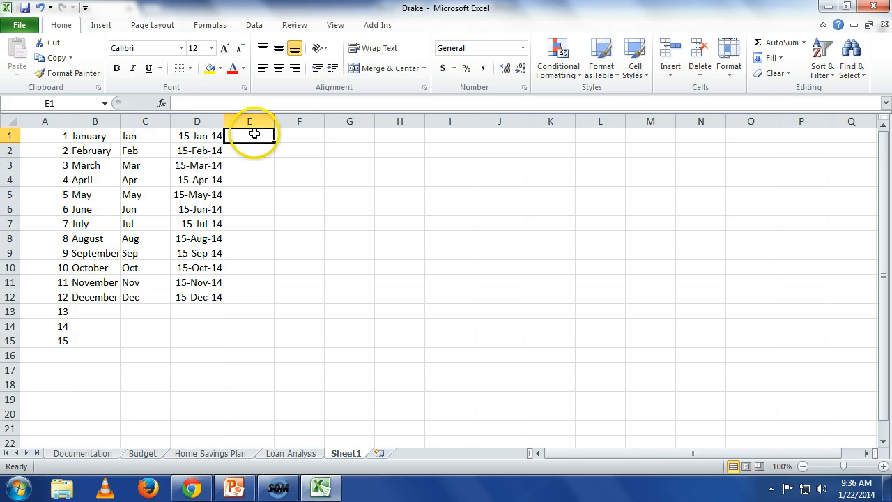
{"action": "type", "text": "Monday"}
{"action": "key", "text": "Return"}
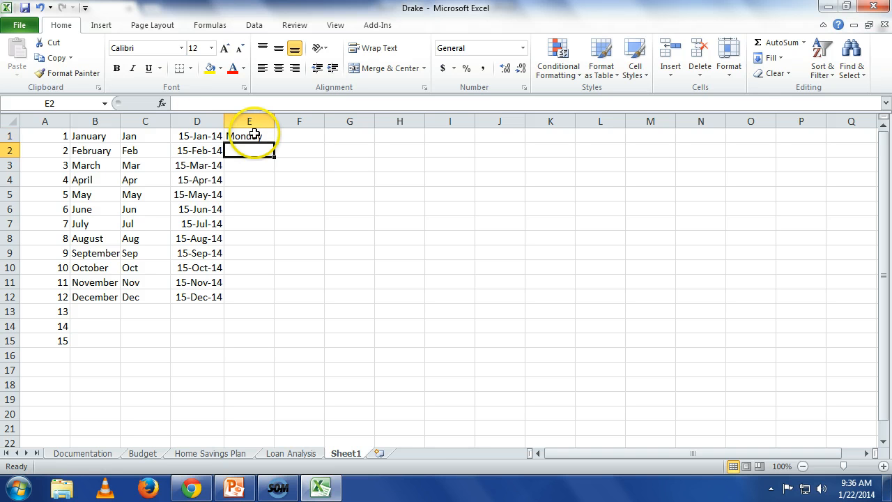
{"action": "left_click", "coordinate": [257, 135]}
{"action": "left_click_drag", "start_coordinate": [273, 143], "coordinate": [271, 231]}
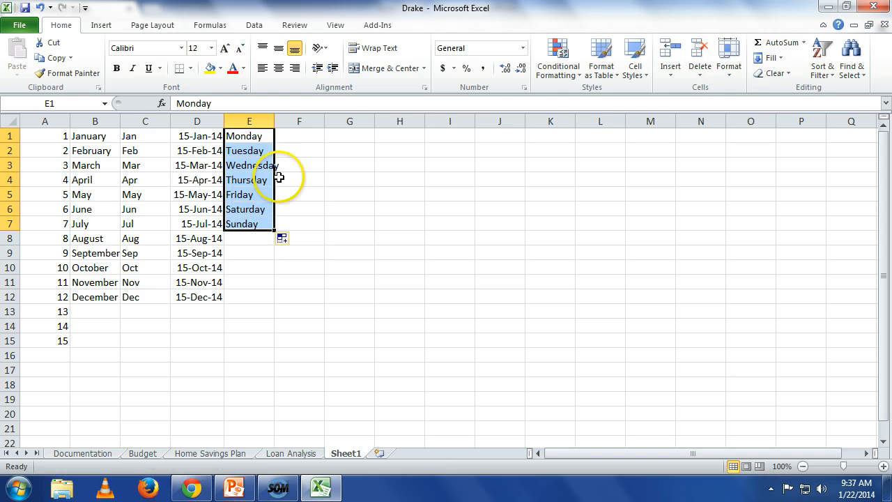
Enter Region 1 in F1 and AutoFill the numbered regions down to Region 10 in F10.
{"action": "left_click", "coordinate": [299, 138]}
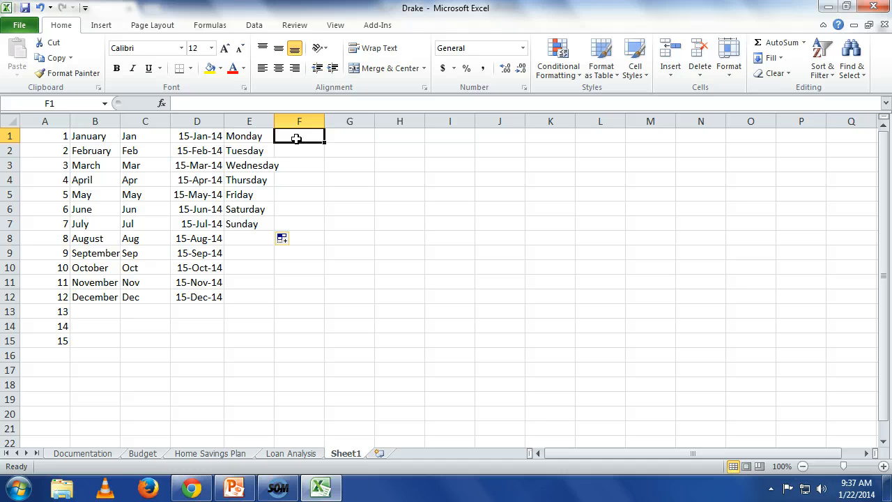
{"action": "type", "text": "Reg"}
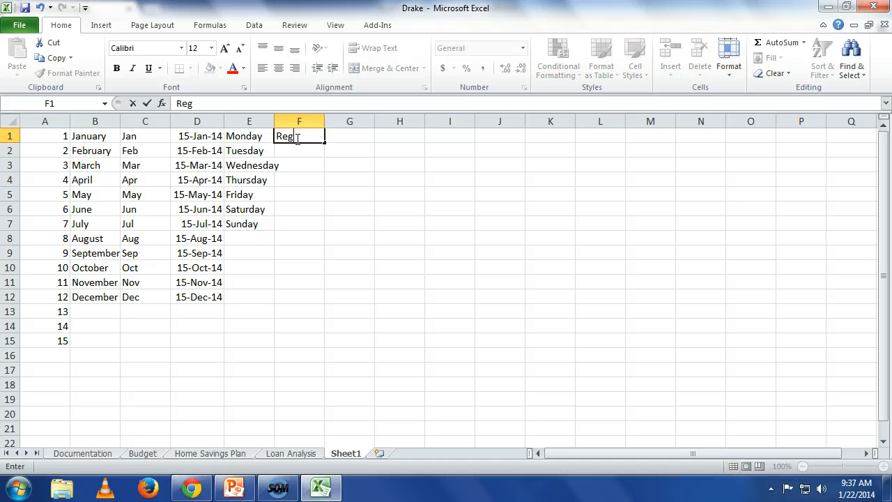
{"action": "type", "text": "ion 1"}
{"action": "key", "text": "Return"}
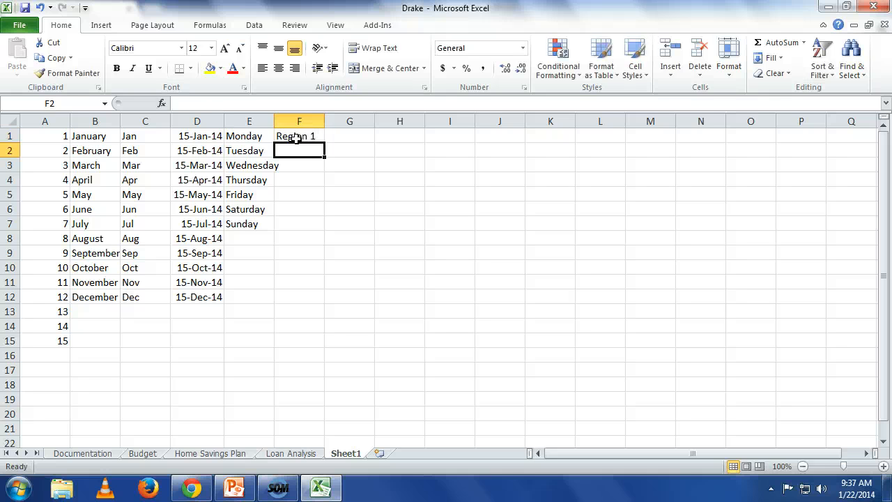
{"action": "left_click", "coordinate": [297, 136]}
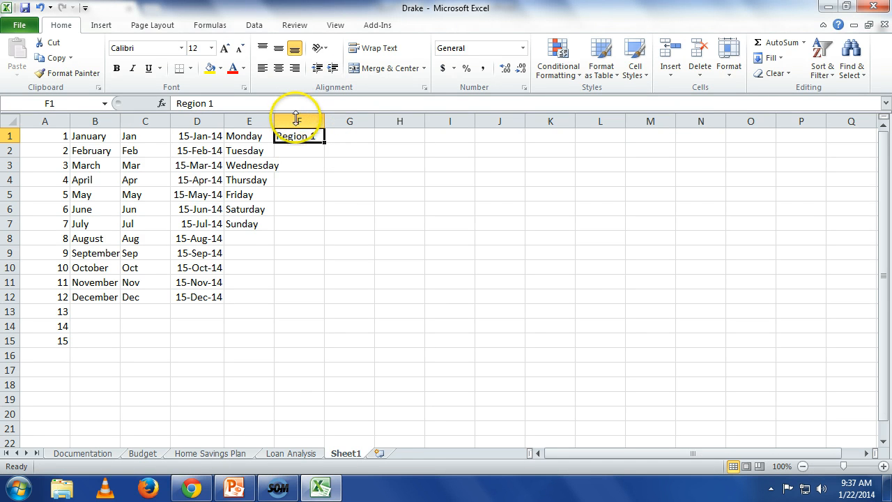
{"action": "left_click_drag", "start_coordinate": [323, 142], "coordinate": [313, 270]}
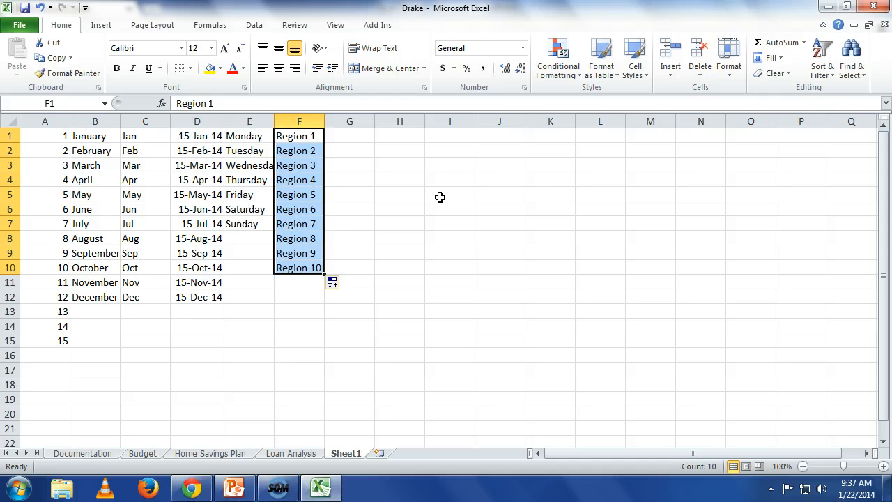
Enter 1st period in G1 and AutoFill the ordinal series down to 8th period in G8.
{"action": "left_click", "coordinate": [362, 137]}
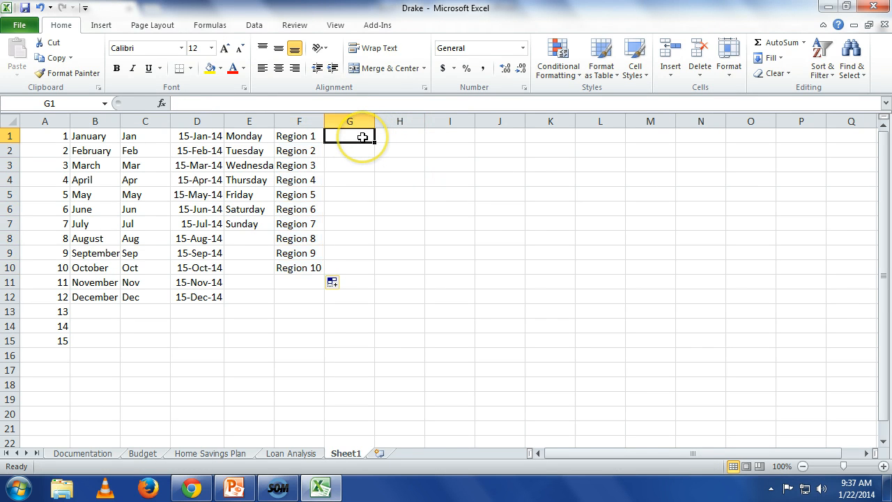
{"action": "type", "text": "1st"}
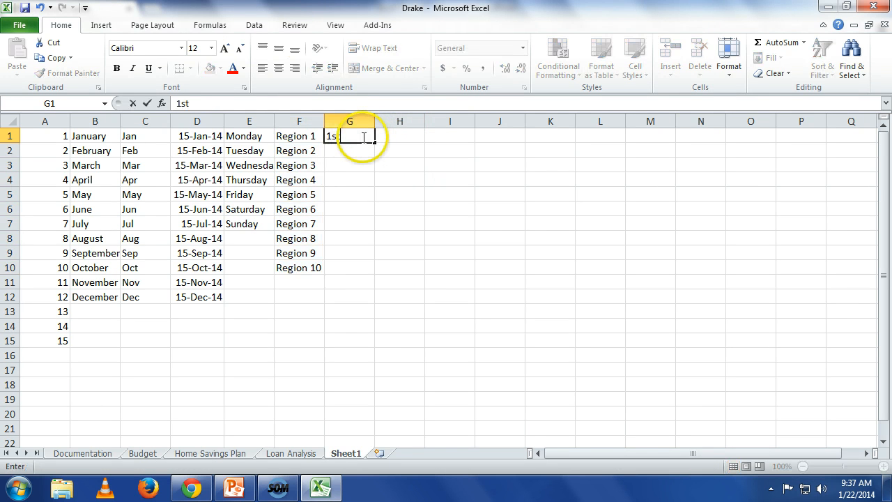
{"action": "key", "text": "BackSpace"}
{"action": "type", "text": "st period"}
{"action": "key", "text": "Return"}
{"action": "left_click", "coordinate": [362, 137]}
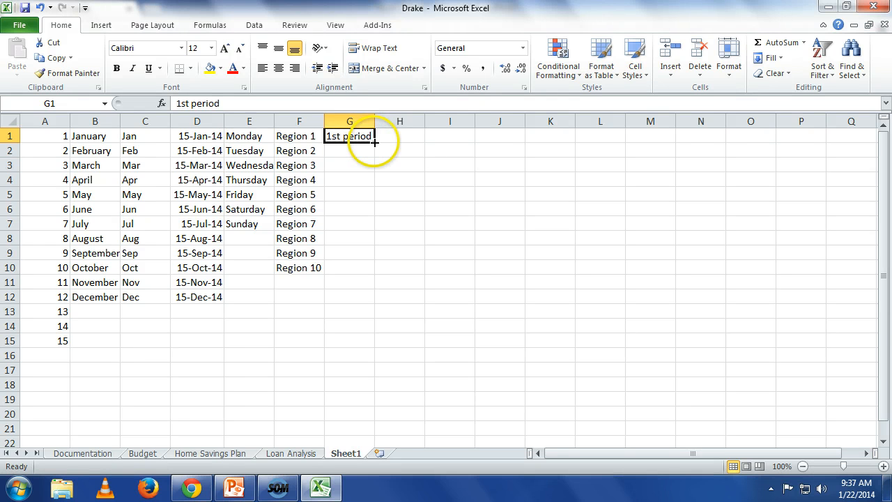
{"action": "left_click_drag", "start_coordinate": [374, 141], "coordinate": [356, 237]}
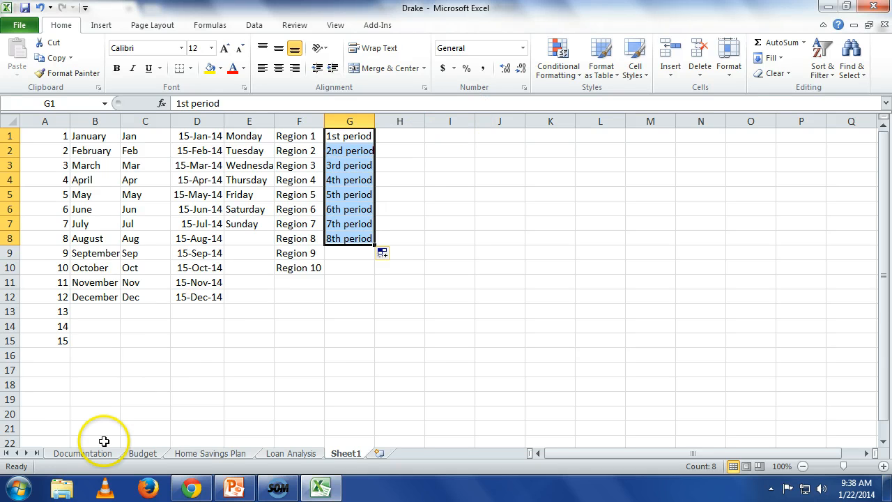
On the Budget worksheet, enter Jan in C35 beside Monthly Savings and AutoFill the months across to Dec in N35.
{"action": "left_click", "coordinate": [142, 453]}
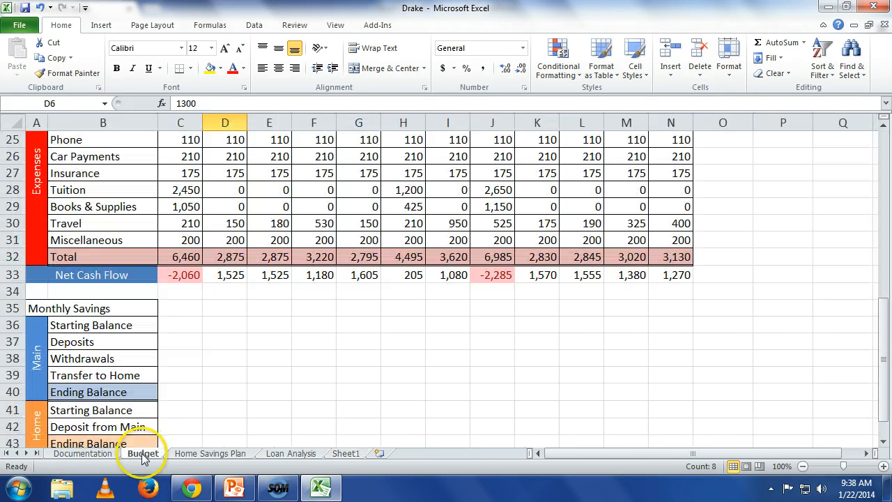
{"action": "left_click", "coordinate": [189, 307]}
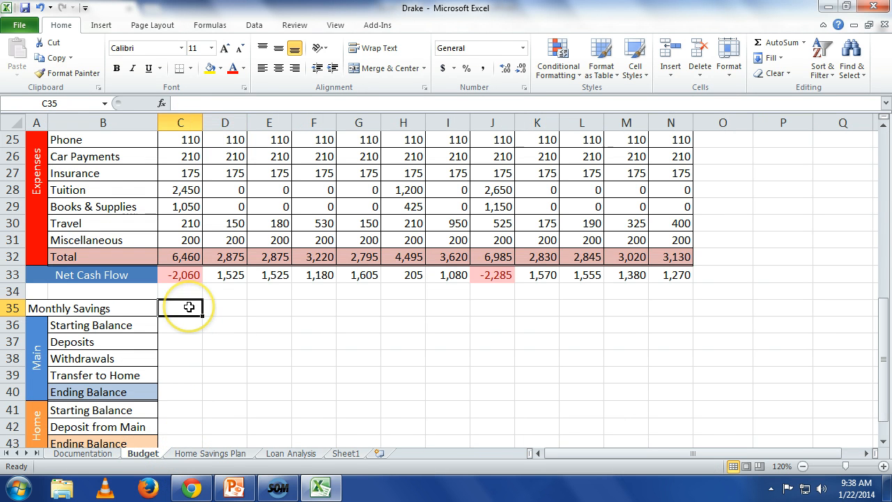
{"action": "scroll", "coordinate": [185, 293], "scroll_direction": "up", "scroll_amount": 3}
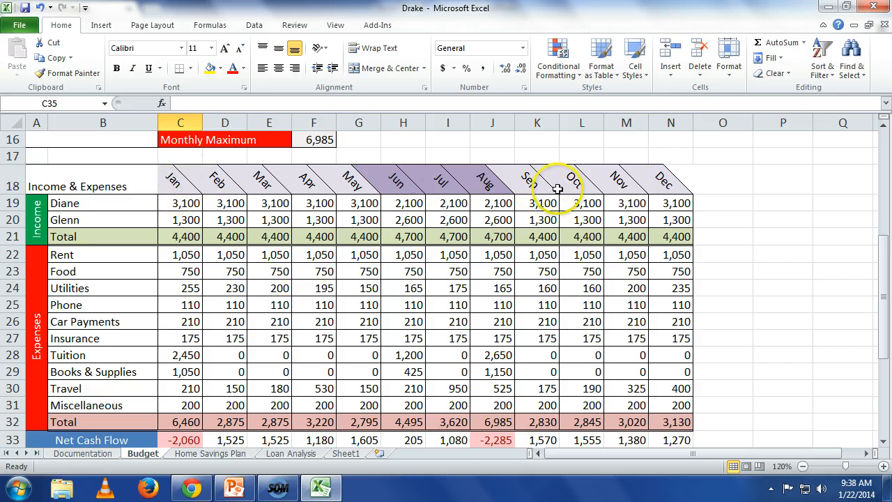
{"action": "scroll", "coordinate": [635, 184], "scroll_direction": "down", "scroll_amount": 2}
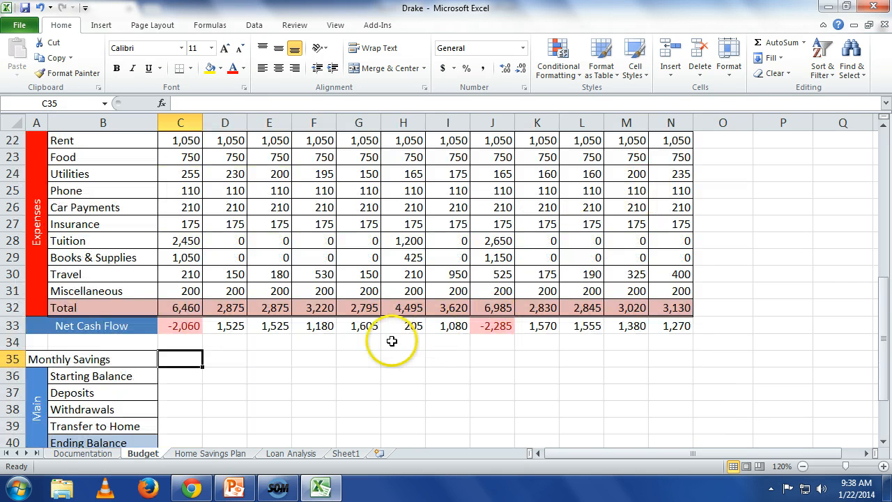
{"action": "type", "text": "Jan"}
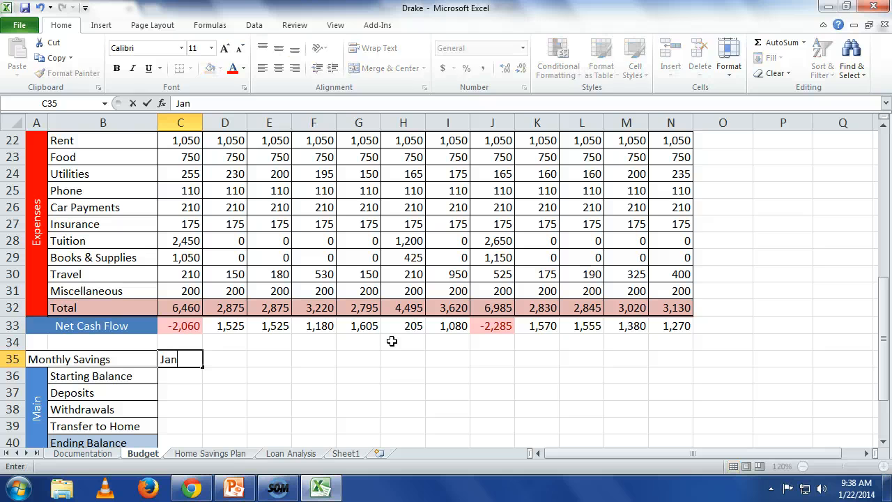
{"action": "key", "text": "Return"}
{"action": "key", "text": "Up"}
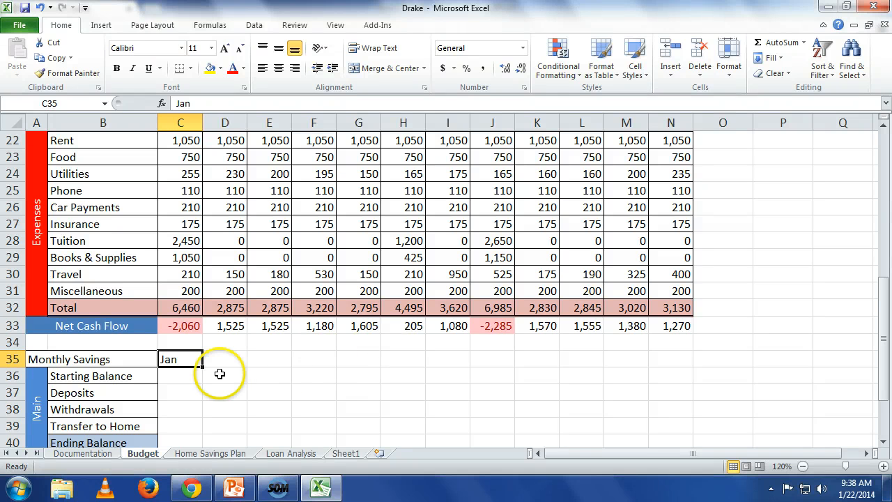
{"action": "left_click_drag", "start_coordinate": [202, 366], "coordinate": [677, 377]}
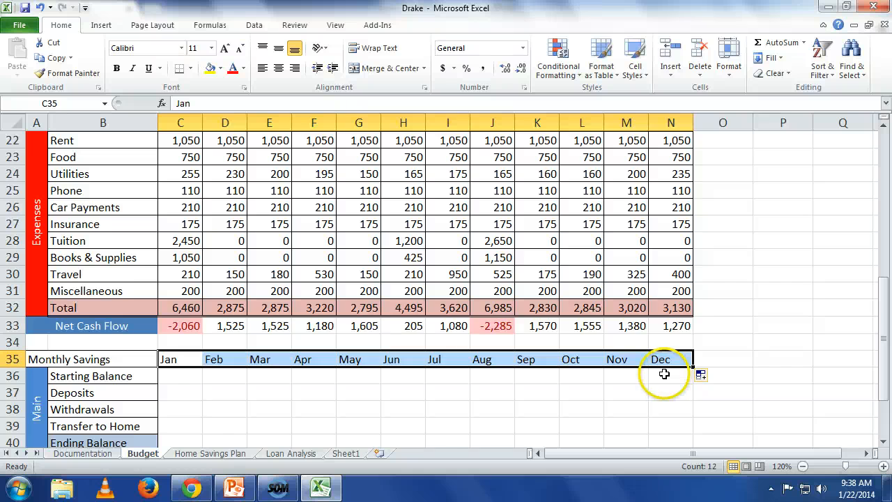
Copy the formatting of the Income & Expenses month headings in C18:N18 to the Monthly Savings headings in C35:N35 with Format Painter.
{"action": "scroll", "coordinate": [658, 375], "scroll_direction": "up", "scroll_amount": 2}
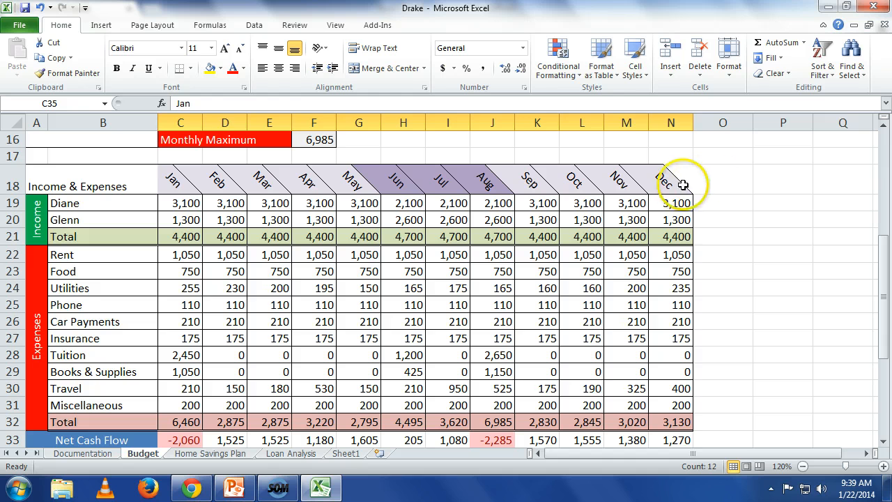
{"action": "left_click_drag", "start_coordinate": [676, 178], "coordinate": [189, 182]}
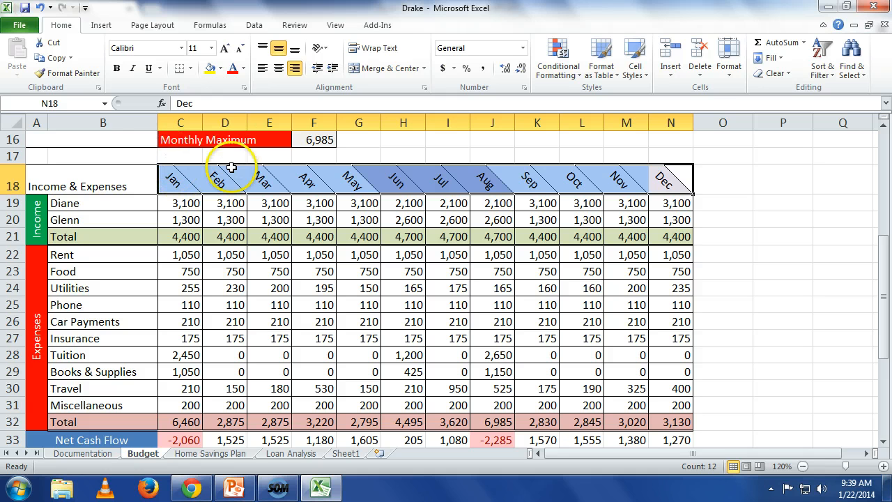
{"action": "left_click", "coordinate": [87, 78]}
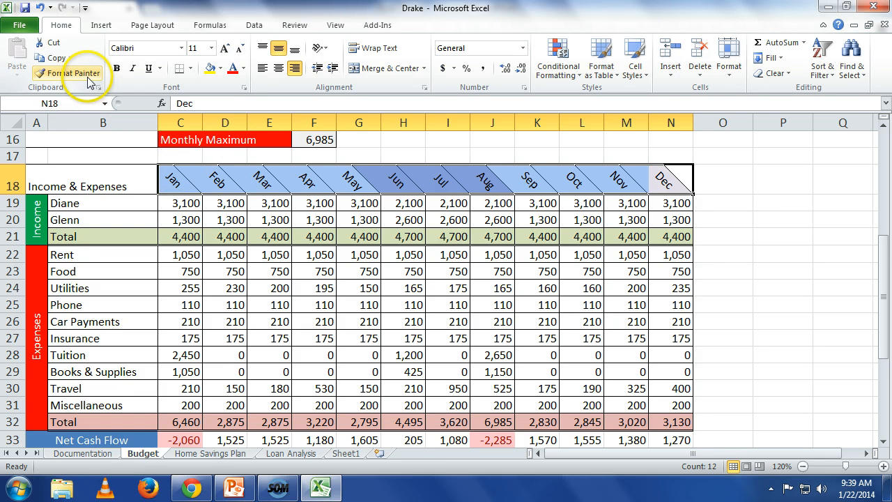
{"action": "scroll", "coordinate": [202, 230], "scroll_direction": "down", "scroll_amount": 2}
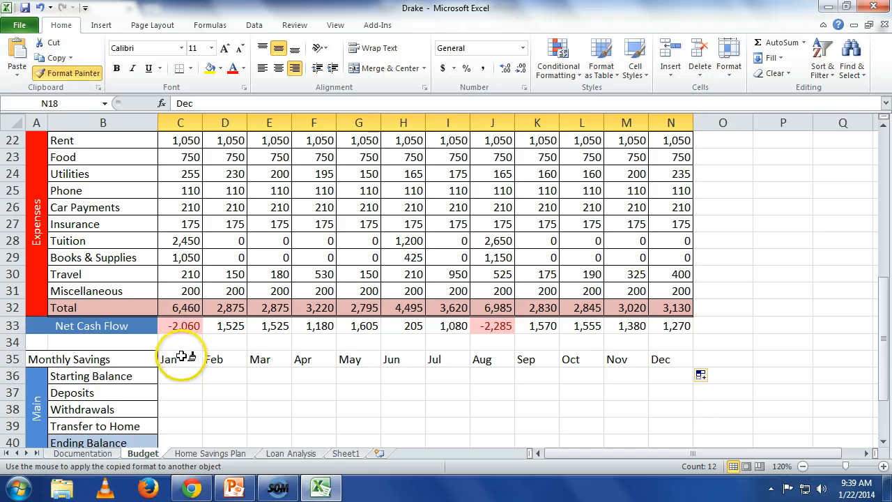
{"action": "left_click_drag", "start_coordinate": [183, 356], "coordinate": [658, 360]}
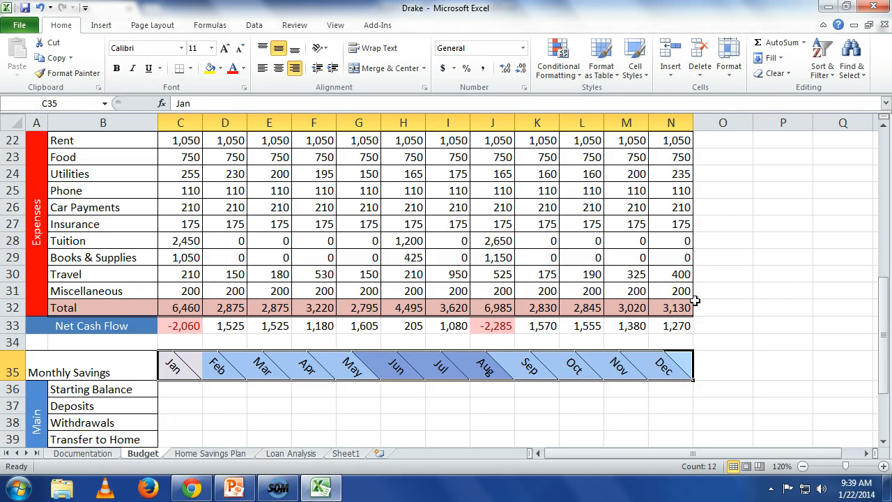
Enter starting savings balances of 4000 for Main in K5 and 0 for Home in K6, totalling them in K7 with AutoSum.
{"action": "scroll", "coordinate": [694, 300], "scroll_direction": "up", "scroll_amount": 7}
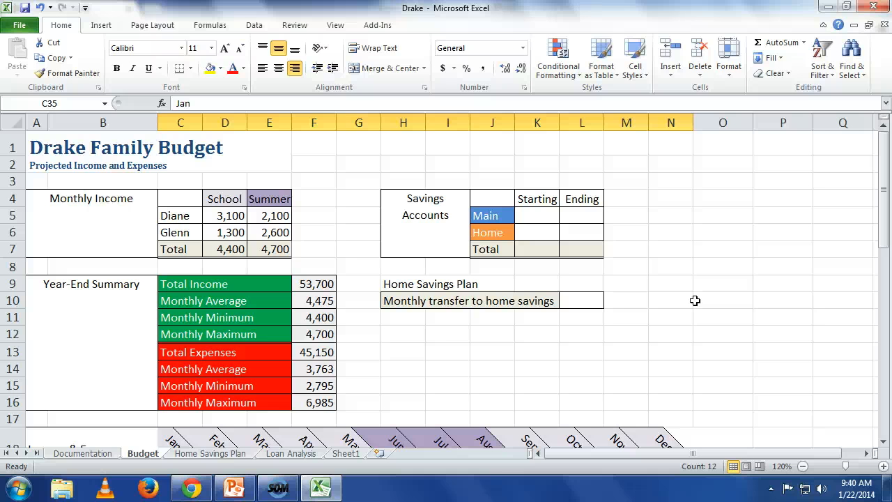
{"action": "left_click", "coordinate": [536, 216]}
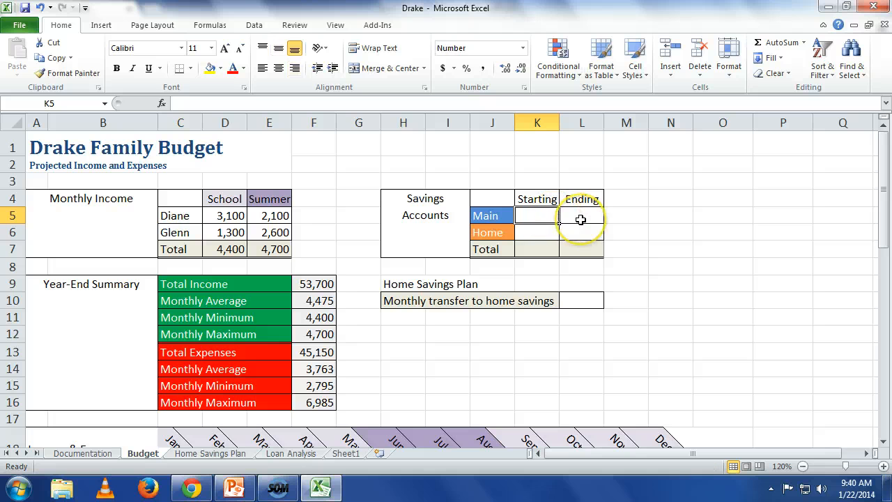
{"action": "type", "text": "4"}
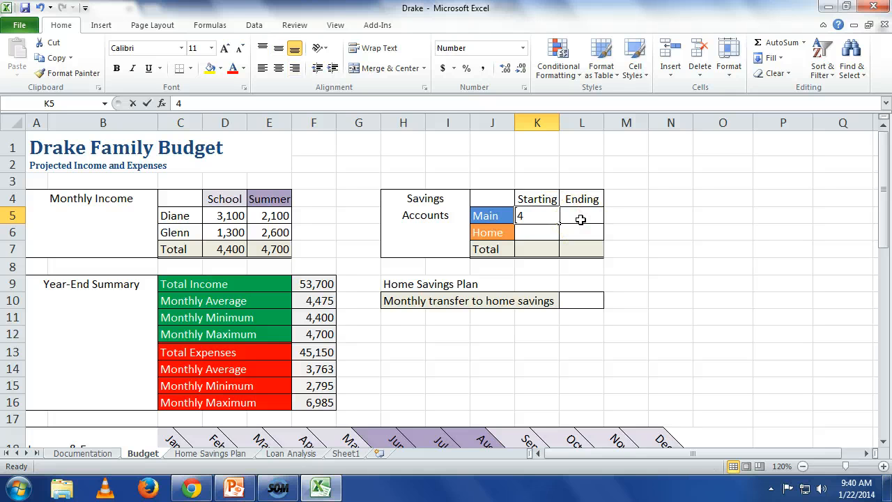
{"action": "type", "text": "000"}
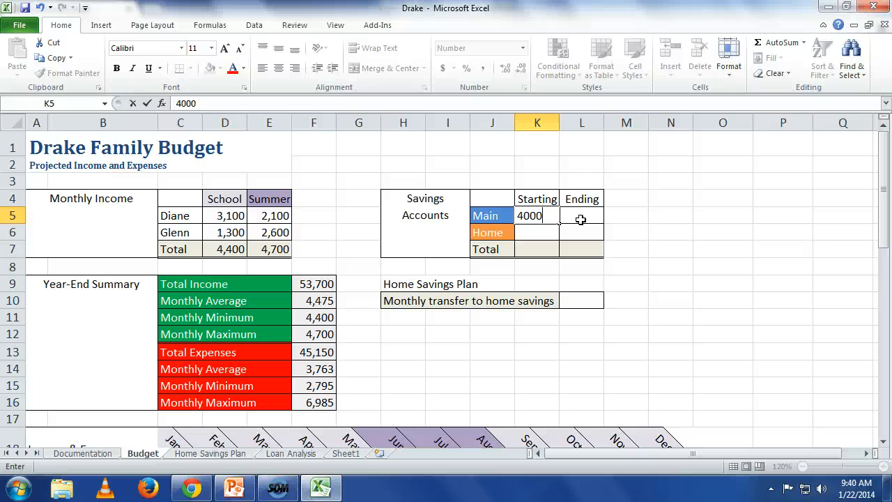
{"action": "key", "text": "Return"}
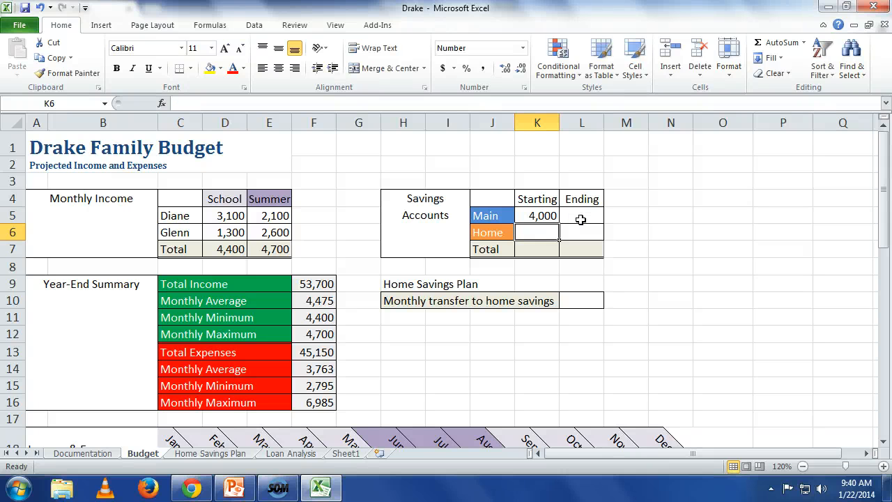
{"action": "type", "text": "0"}
{"action": "key", "text": "Return"}
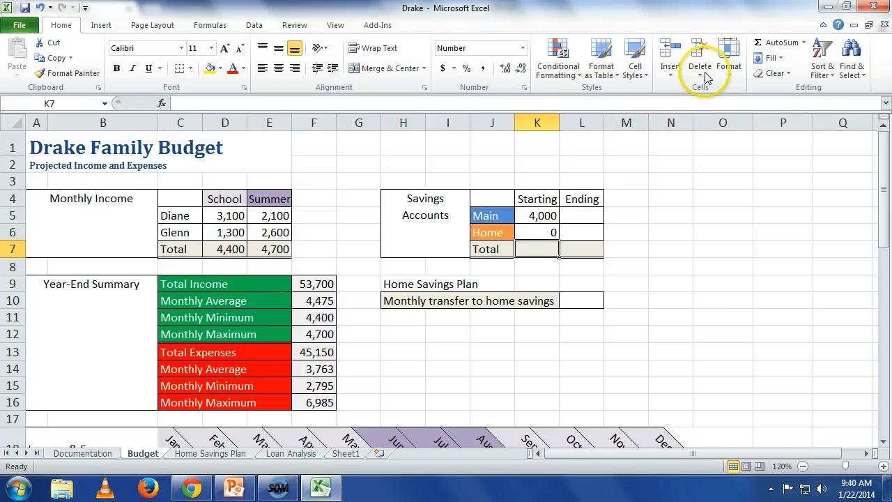
{"action": "left_click", "coordinate": [770, 43]}
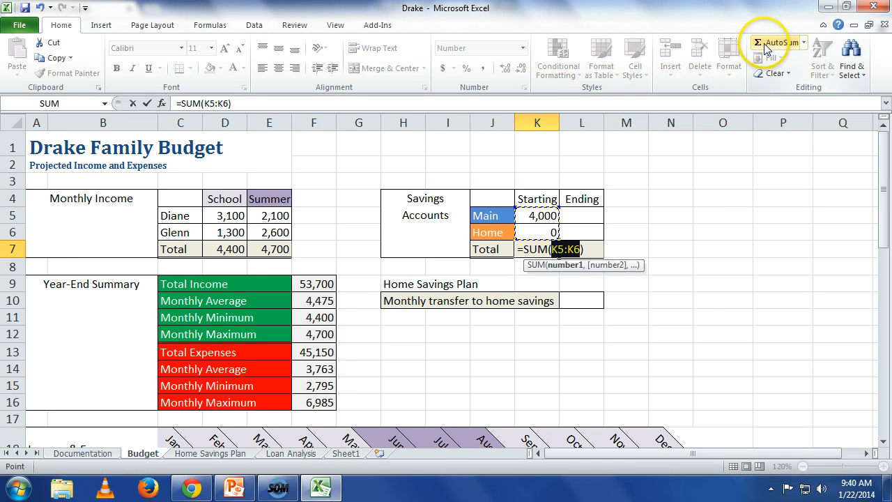
{"action": "key", "text": "Return"}
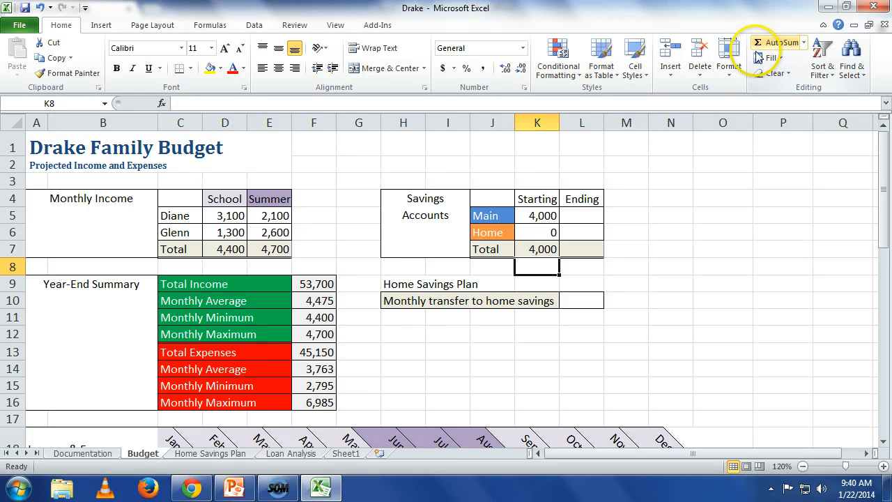
Enter the formula =K5 in C36 to link January's Main Starting Balance to the Main savings account's starting amount.
{"action": "scroll", "coordinate": [610, 99], "scroll_direction": "down", "scroll_amount": 5}
{"action": "scroll", "coordinate": [573, 203], "scroll_direction": "down", "scroll_amount": 4}
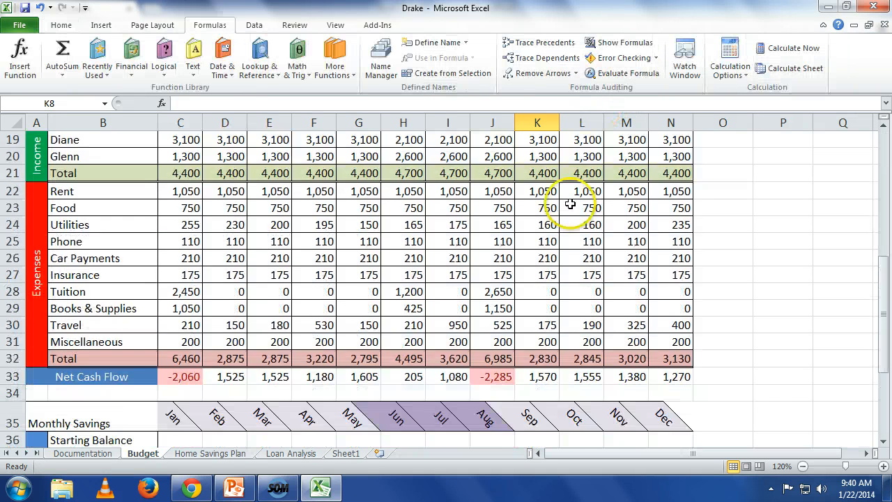
{"action": "scroll", "coordinate": [571, 200], "scroll_direction": "up", "scroll_amount": 3}
{"action": "scroll", "coordinate": [570, 200], "scroll_direction": "up", "scroll_amount": 2}
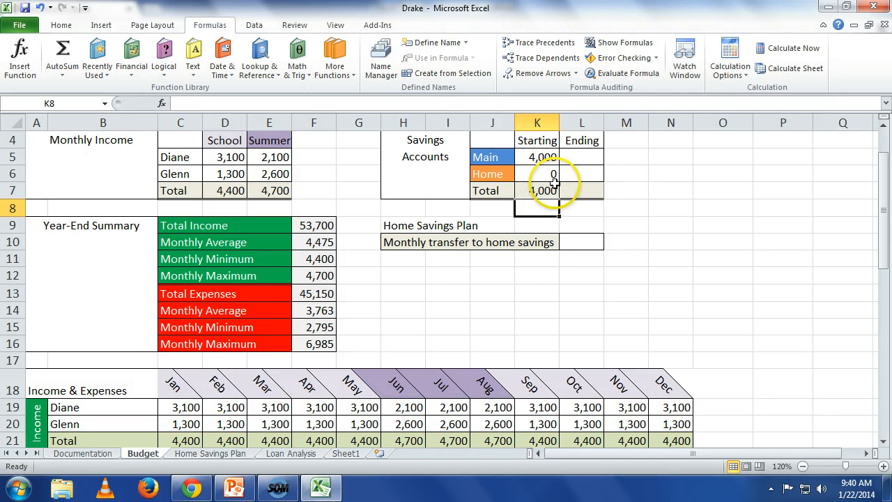
{"action": "scroll", "coordinate": [542, 159], "scroll_direction": "down", "scroll_amount": 5}
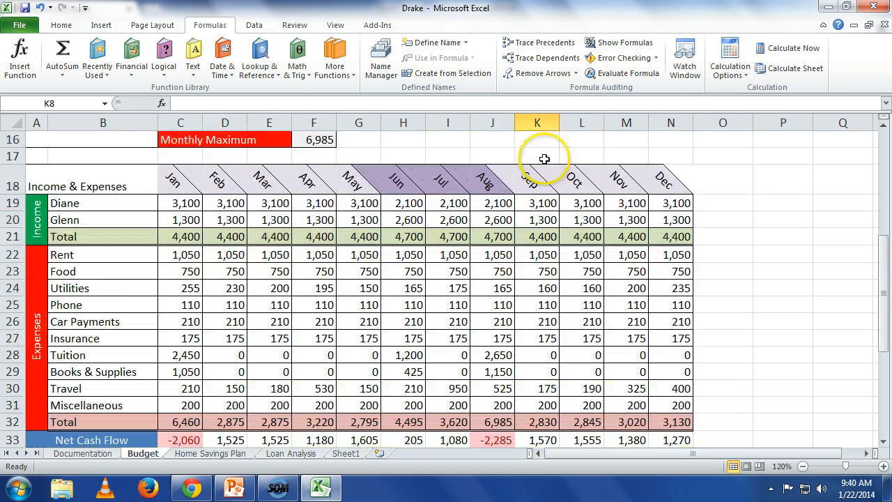
{"action": "scroll", "coordinate": [517, 200], "scroll_direction": "down", "scroll_amount": 4}
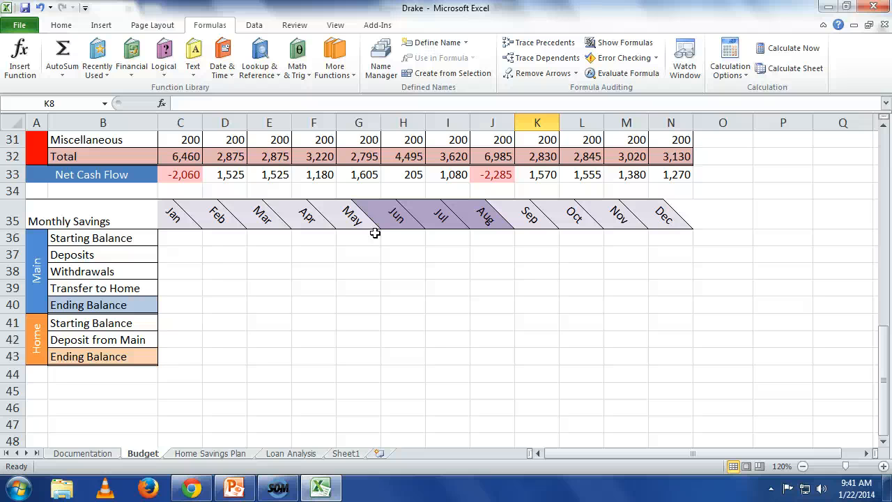
{"action": "left_click", "coordinate": [189, 244]}
{"action": "scroll", "coordinate": [202, 247], "scroll_direction": "up", "scroll_amount": 6}
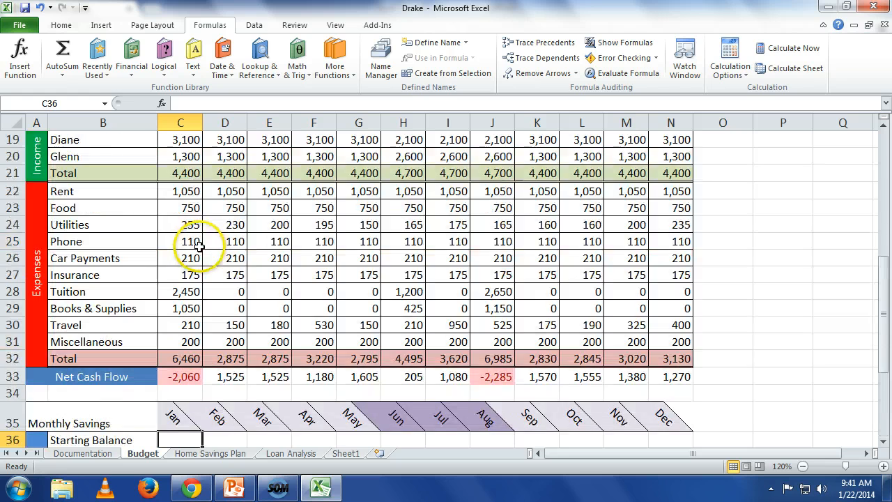
{"action": "scroll", "coordinate": [208, 249], "scroll_direction": "up", "scroll_amount": 4}
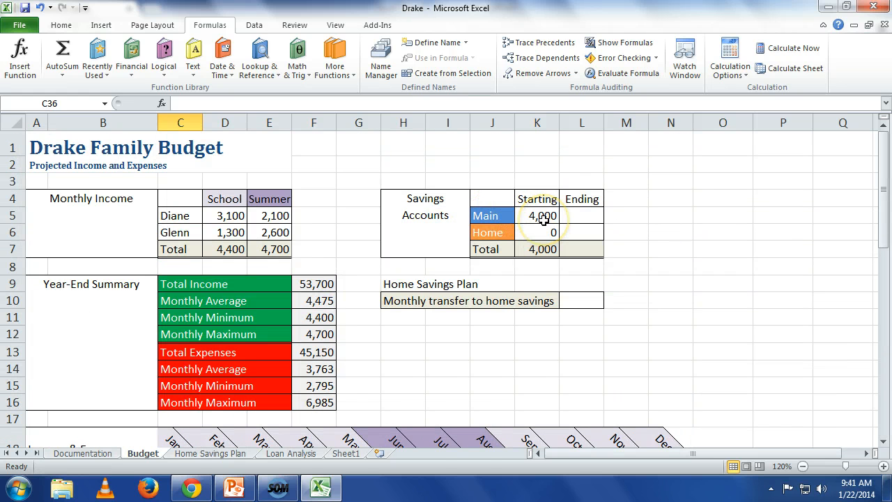
{"action": "left_click", "coordinate": [544, 218]}
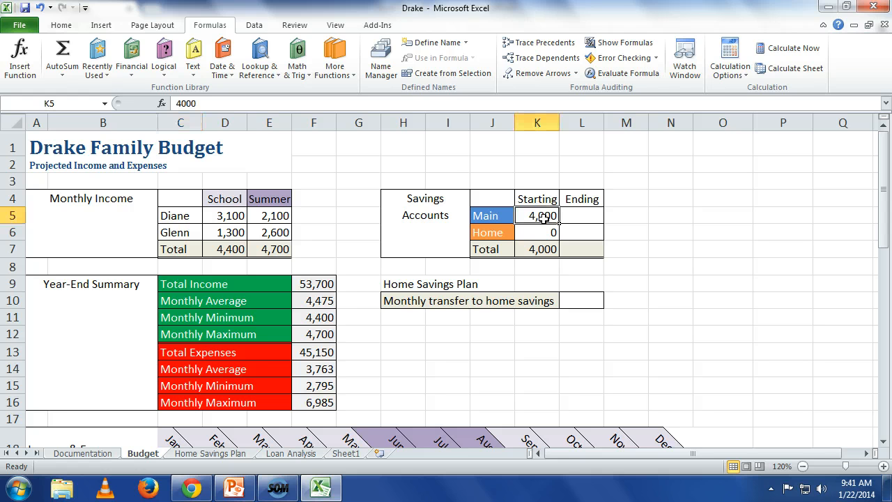
{"action": "scroll", "coordinate": [544, 218], "scroll_direction": "down", "scroll_amount": 9}
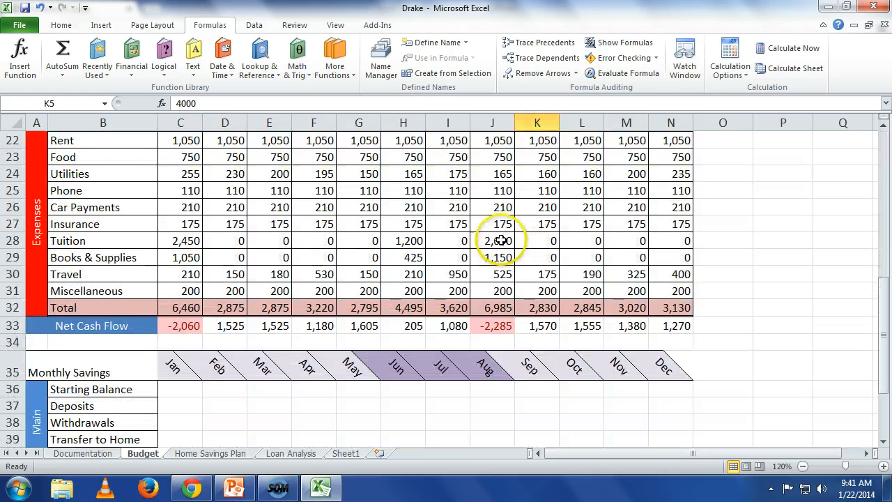
{"action": "left_click", "coordinate": [179, 288]}
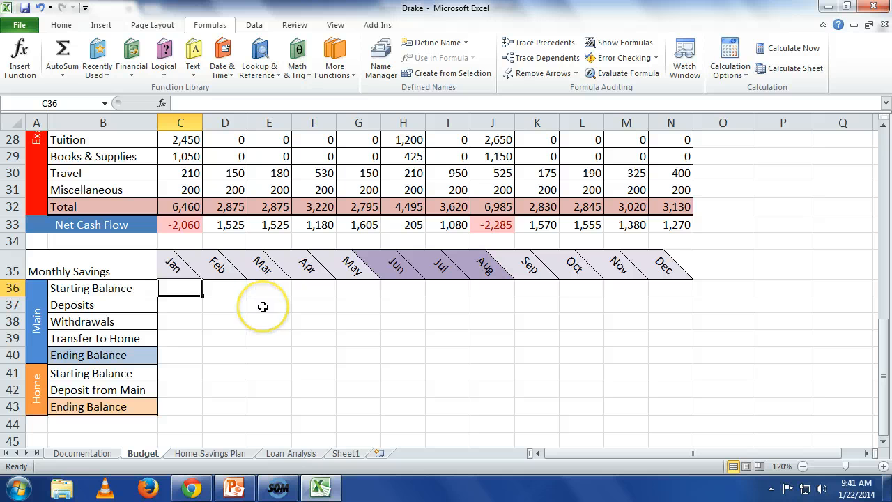
{"action": "type", "text": "=k5"}
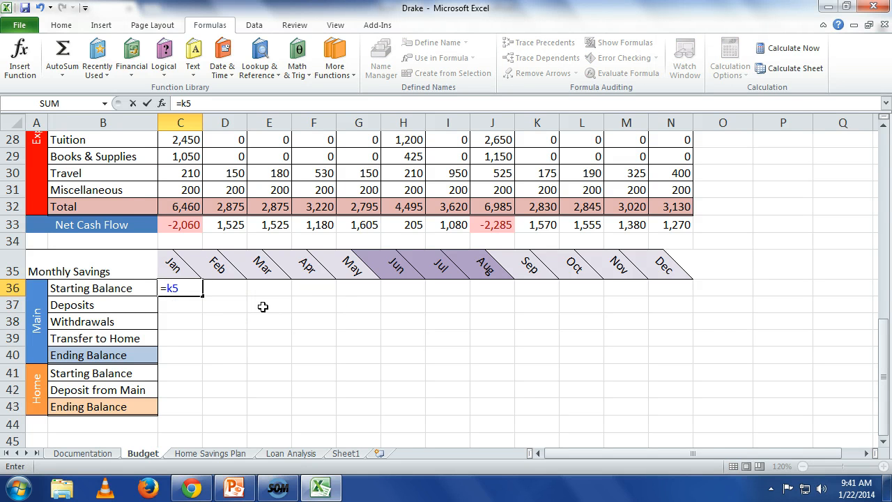
{"action": "key", "text": "Return"}
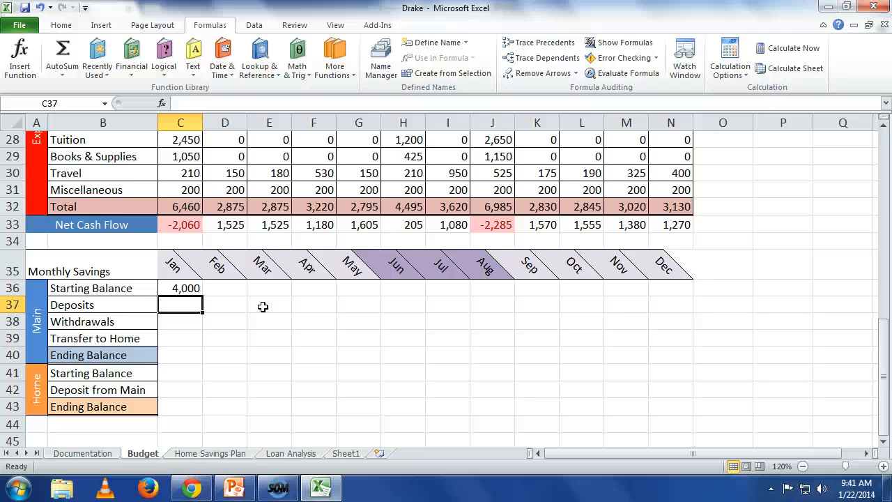
Enter the formula =C21 in C37 to use January's total income as the Main account's Deposits.
{"action": "scroll", "coordinate": [262, 306], "scroll_direction": "up", "scroll_amount": 3}
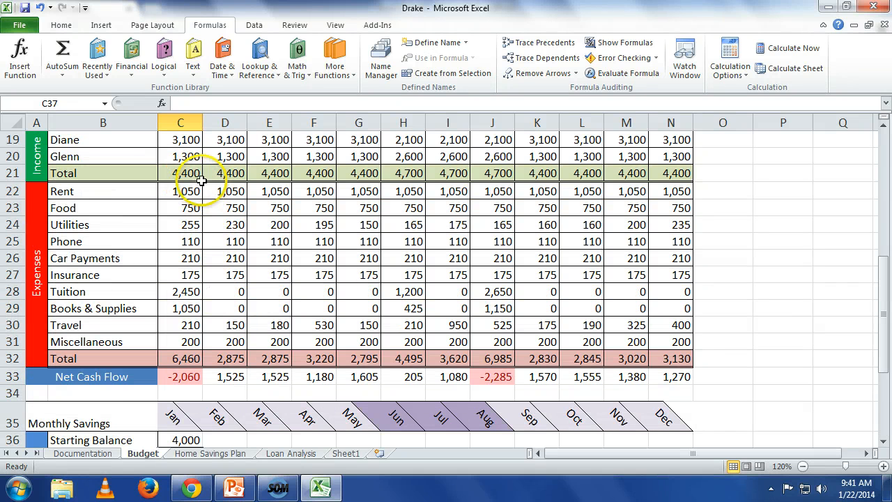
{"action": "scroll", "coordinate": [194, 176], "scroll_direction": "down", "scroll_amount": 2}
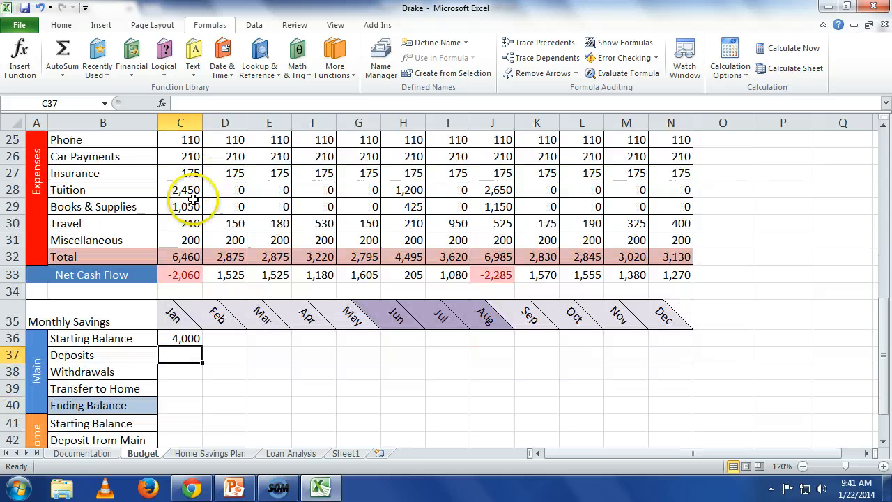
{"action": "type", "text": "=c21"}
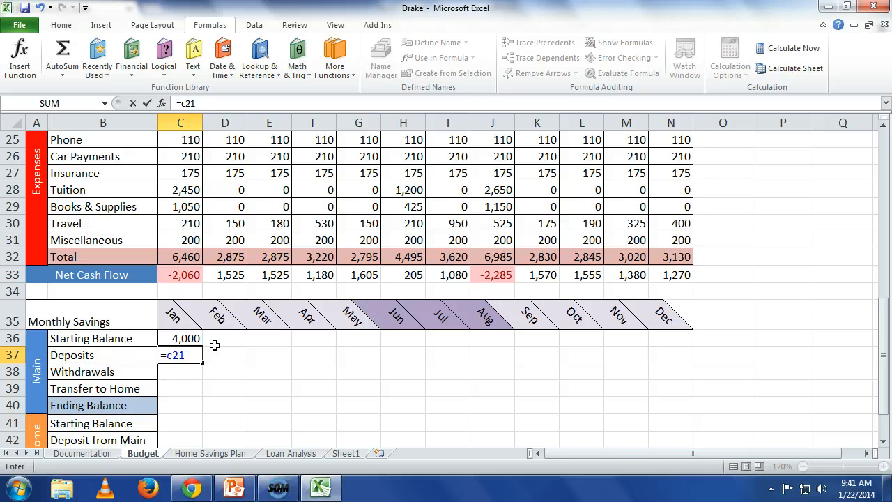
{"action": "key", "text": "Return"}
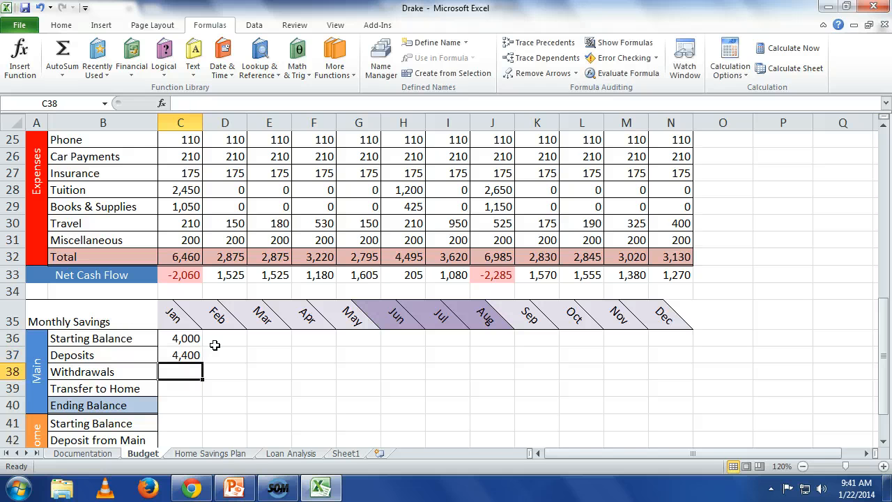
Enter the formula =C32 in C38 for January's Withdrawals and 0 in C39 for Transfer to Home.
{"action": "type", "text": "=c32"}
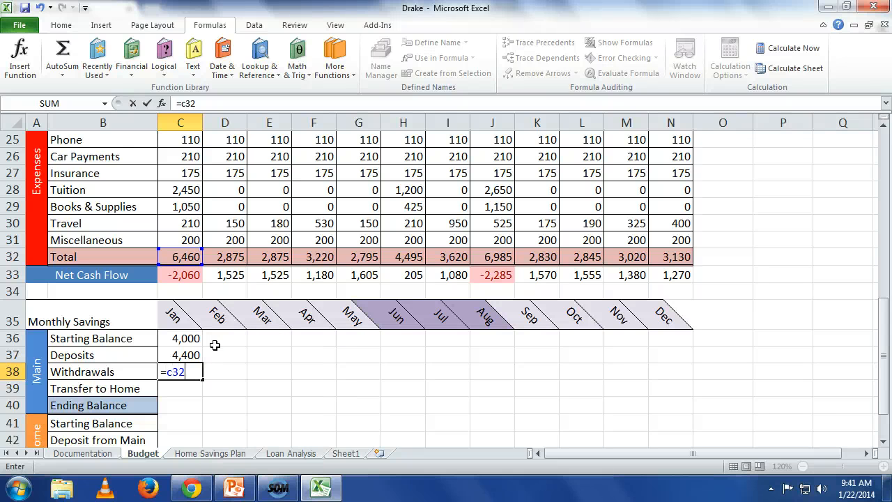
{"action": "key", "text": "Return"}
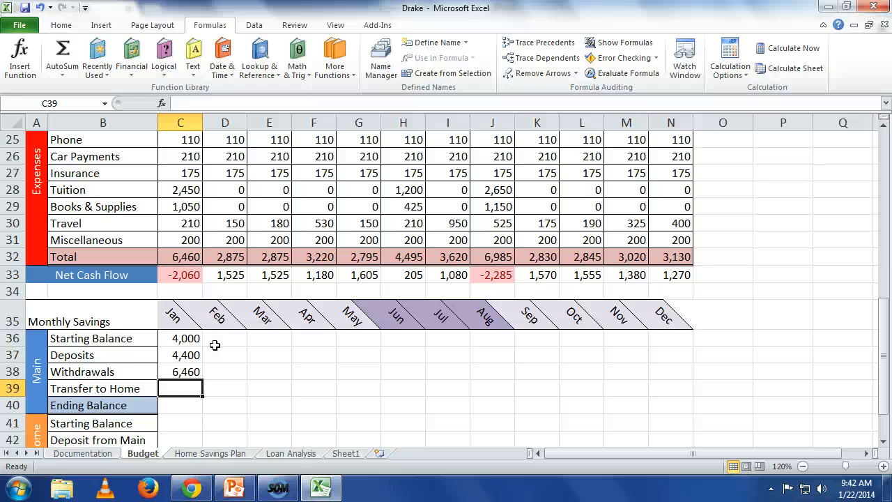
{"action": "type", "text": "0"}
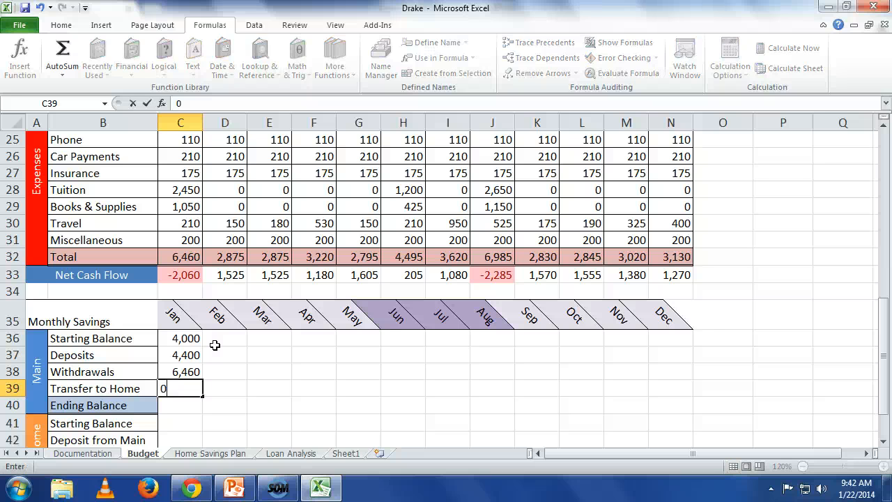
{"action": "key", "text": "Return"}
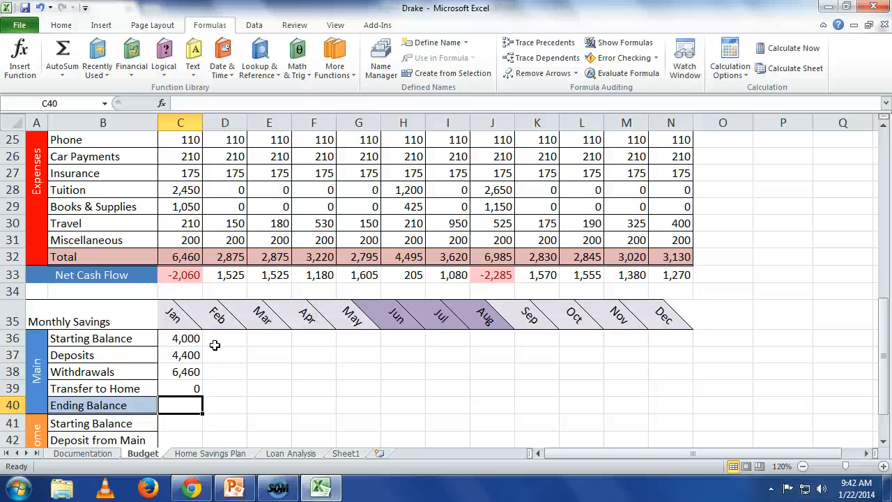
Enter the formula =C36+C37-C38-C39 in C40 to calculate January's Ending Balance for the Main account.
{"action": "type", "text": "="}
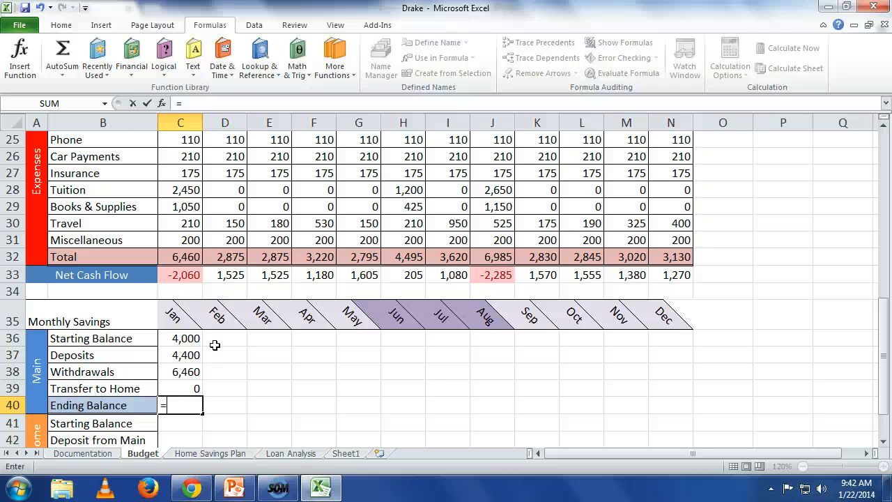
{"action": "type", "text": "c36"}
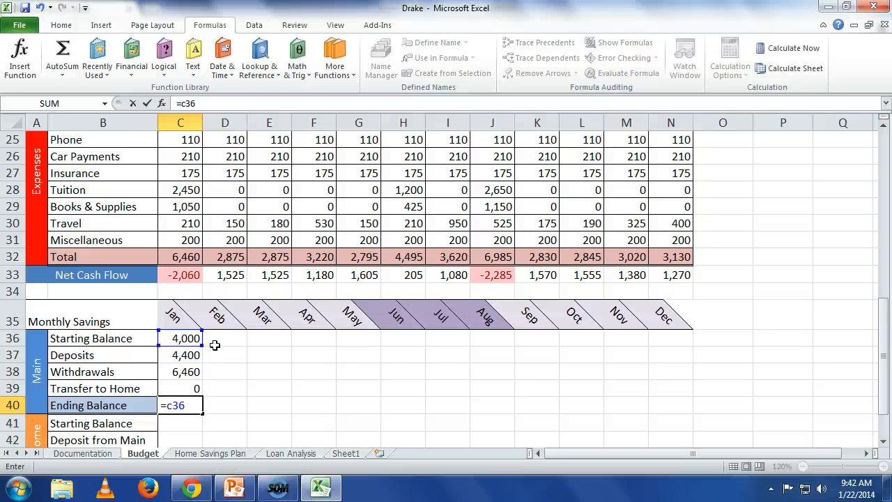
{"action": "type", "text": "+c37-"}
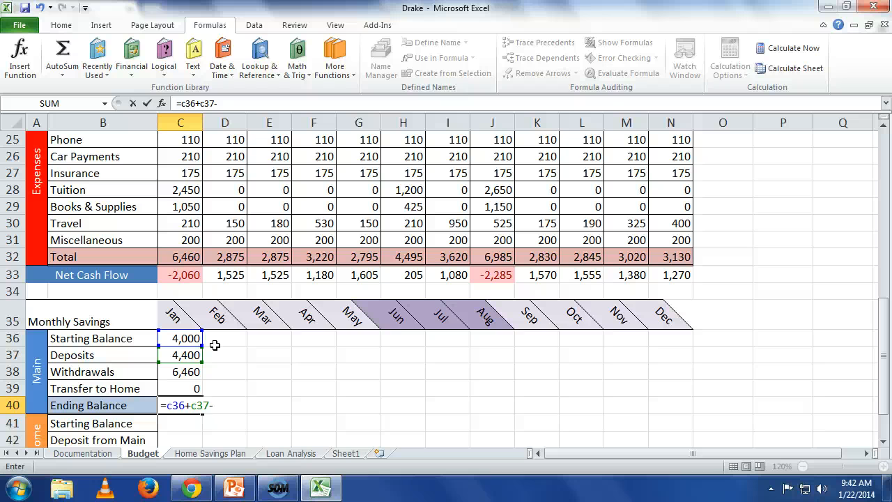
{"action": "type", "text": "c38"}
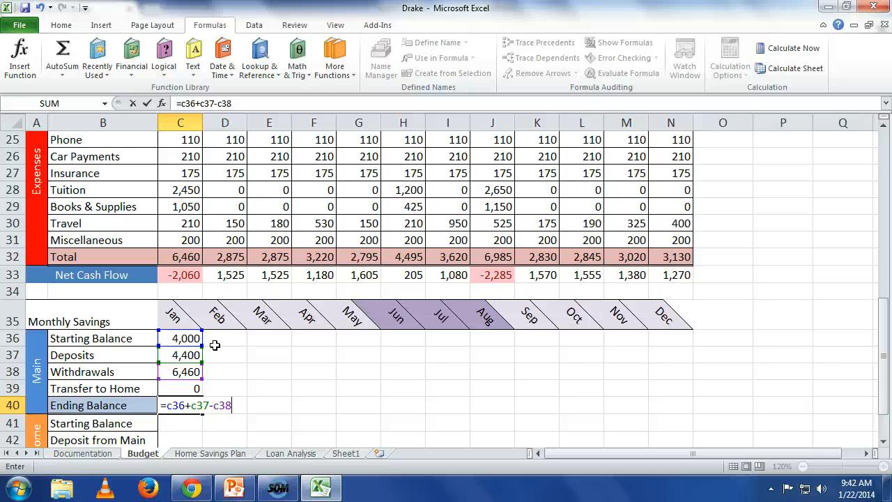
{"action": "type", "text": "-c3"}
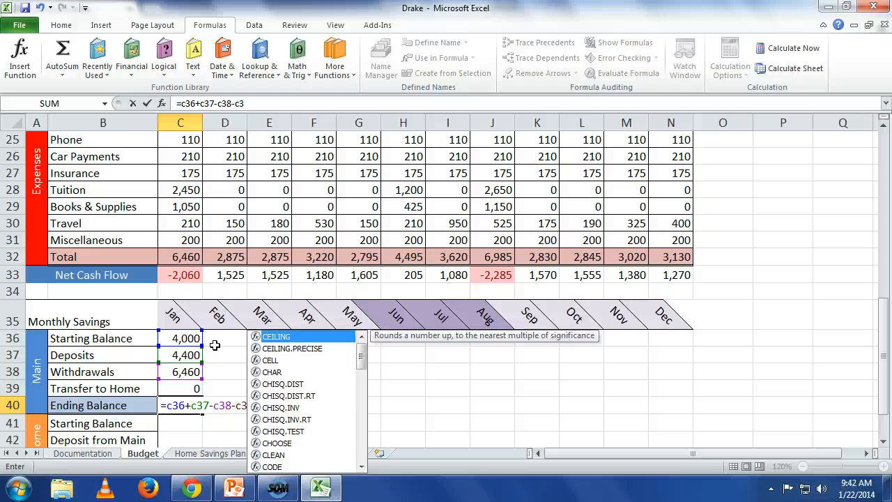
{"action": "type", "text": "9"}
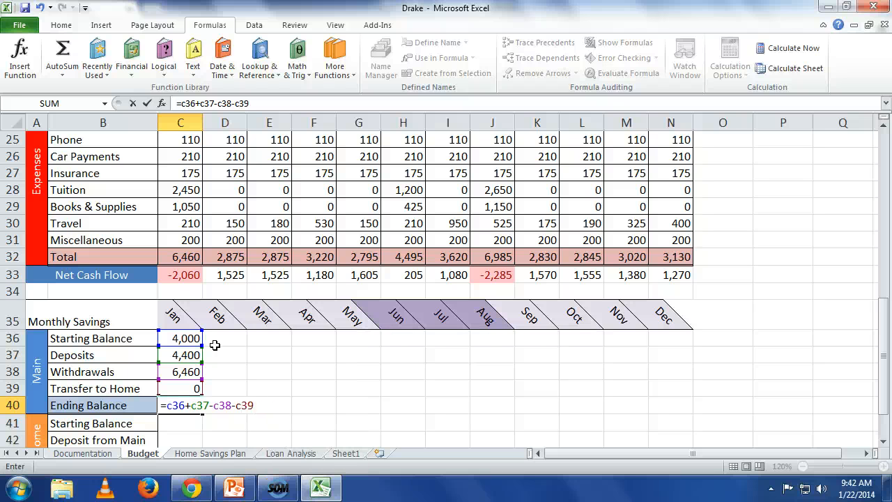
{"action": "key", "text": "Return"}
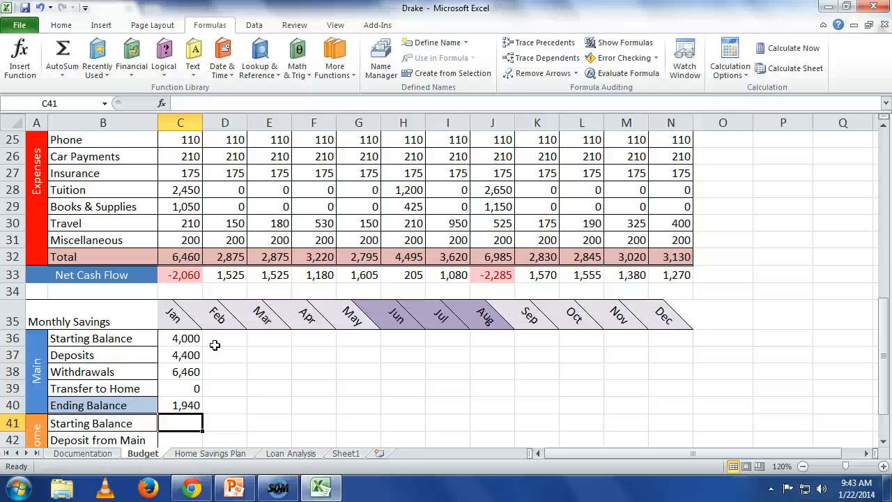
Enter the formula =C40 in D36 so February's Main Starting Balance takes January's Ending Balance.
{"action": "left_click", "coordinate": [214, 344]}
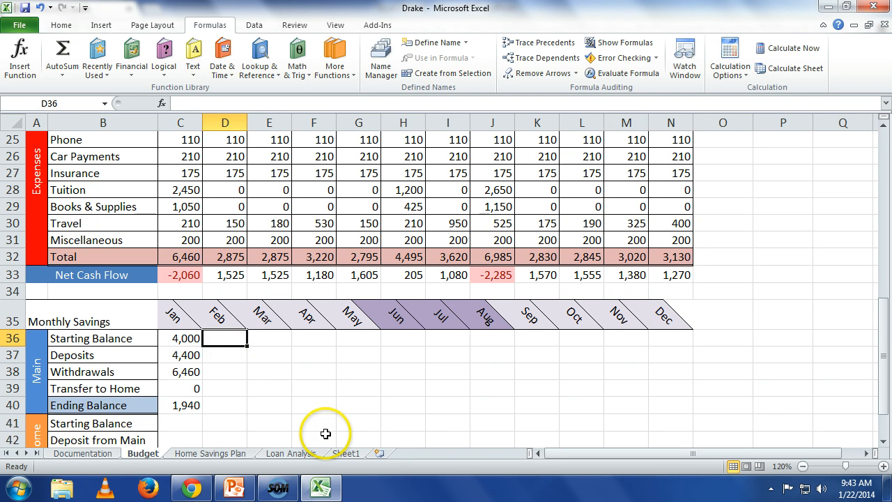
{"action": "type", "text": "="}
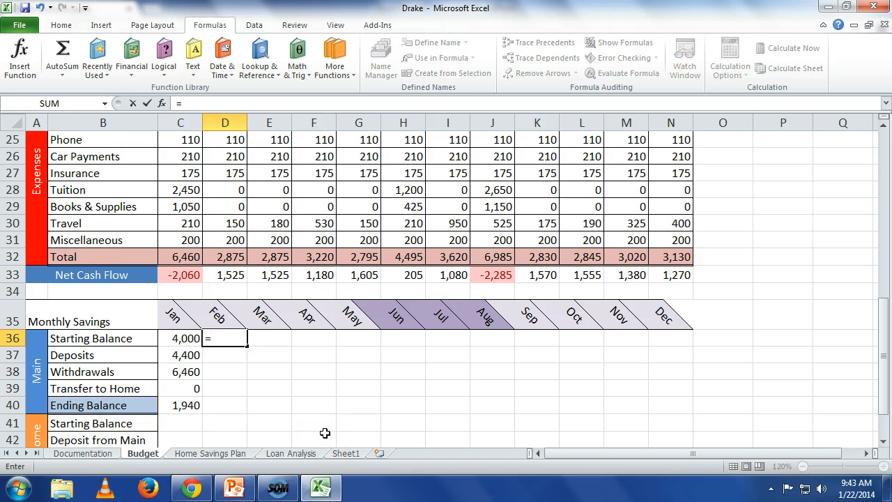
{"action": "type", "text": "c40"}
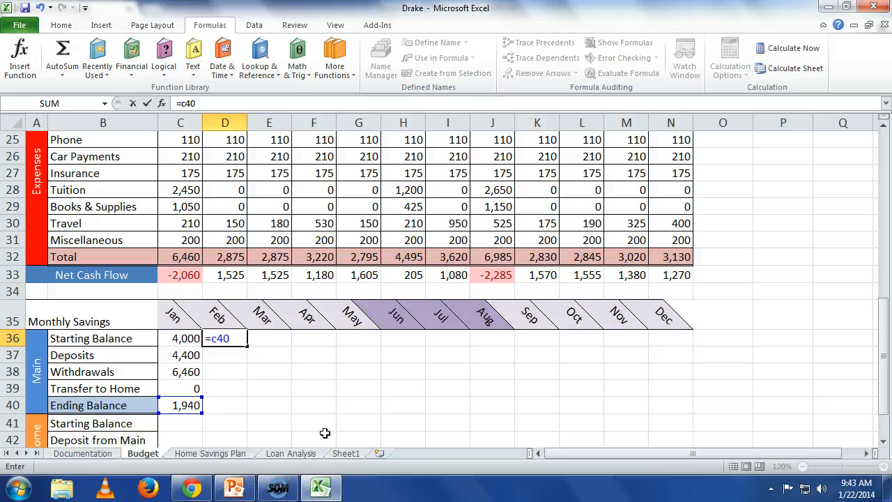
{"action": "key", "text": "Return"}
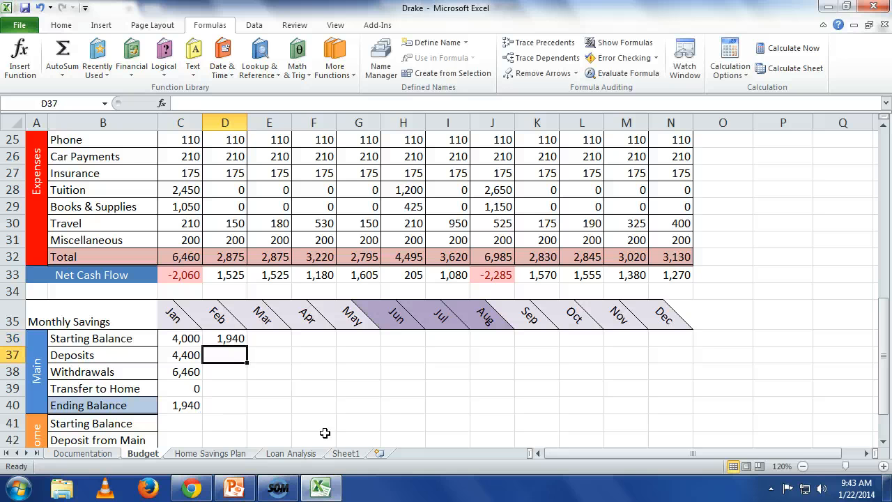
Copy January's Main formulas in C37:C40 to February in D37:D40, and fill D36:D40 across through December in column N.
{"action": "left_click_drag", "start_coordinate": [187, 355], "coordinate": [183, 404]}
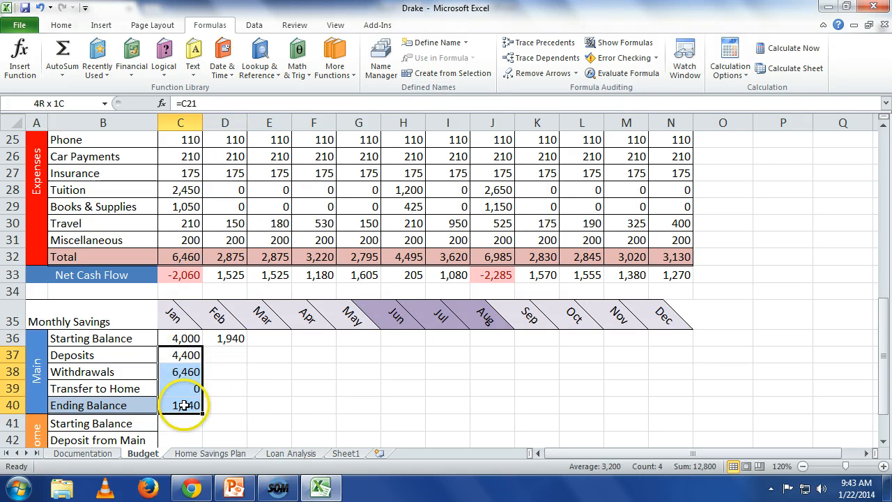
{"action": "right_click", "coordinate": [184, 406]}
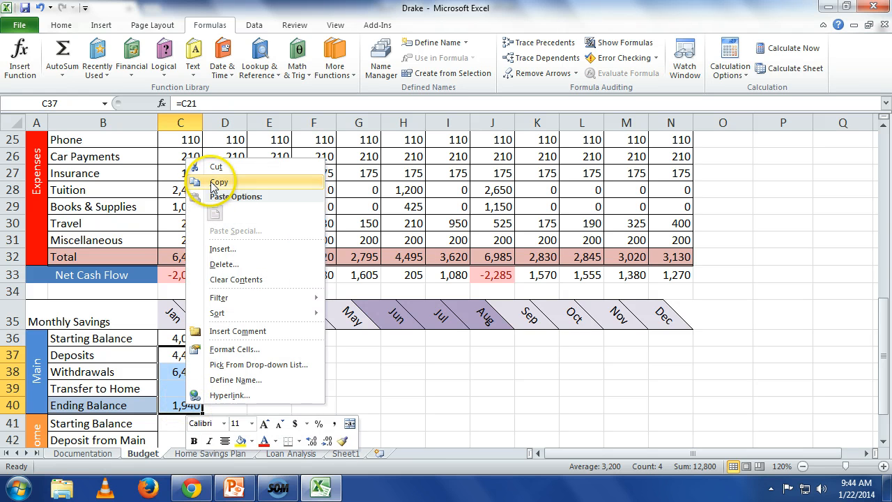
{"action": "left_click", "coordinate": [213, 184]}
{"action": "left_click", "coordinate": [229, 354]}
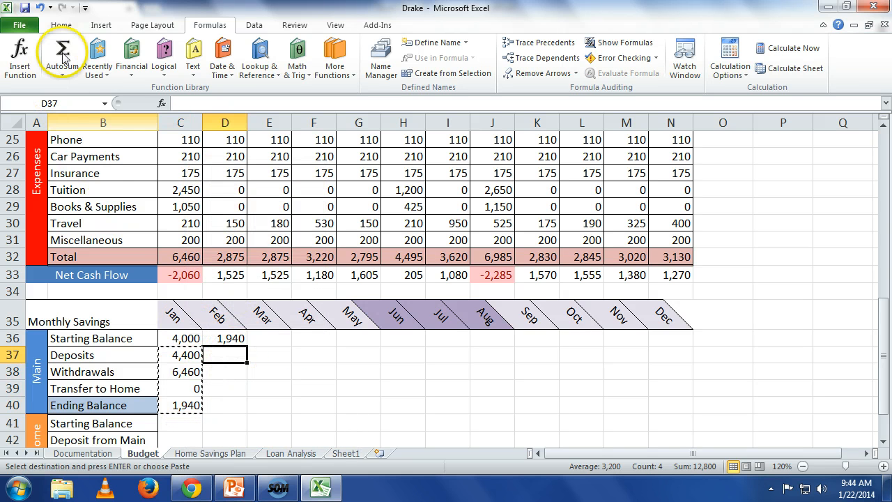
{"action": "left_click", "coordinate": [61, 24]}
{"action": "left_click", "coordinate": [16, 52]}
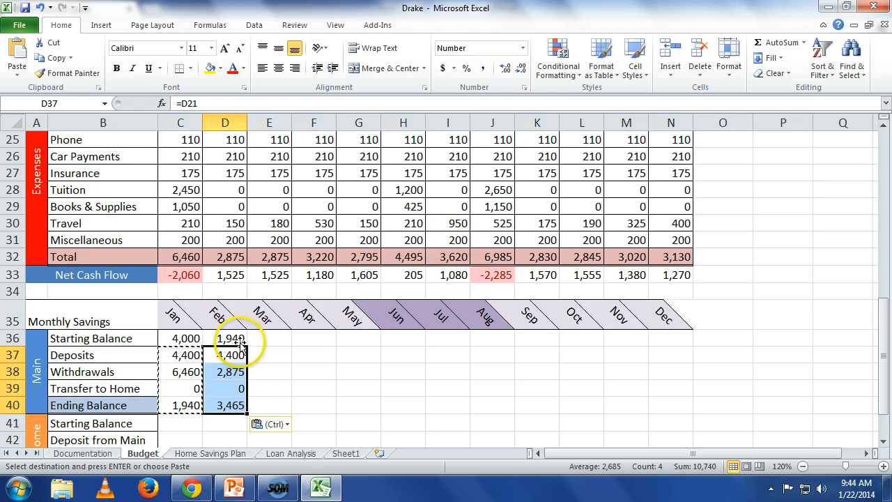
{"action": "left_click_drag", "start_coordinate": [240, 340], "coordinate": [244, 408]}
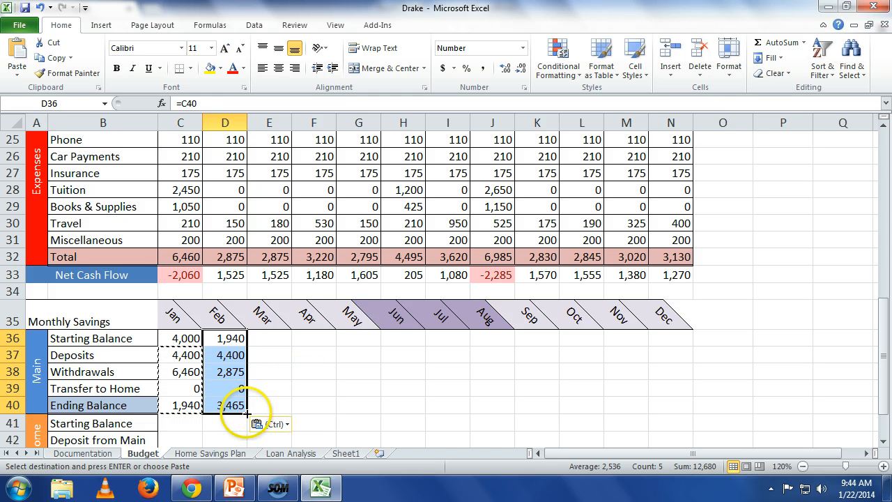
{"action": "left_click_drag", "start_coordinate": [247, 413], "coordinate": [681, 418]}
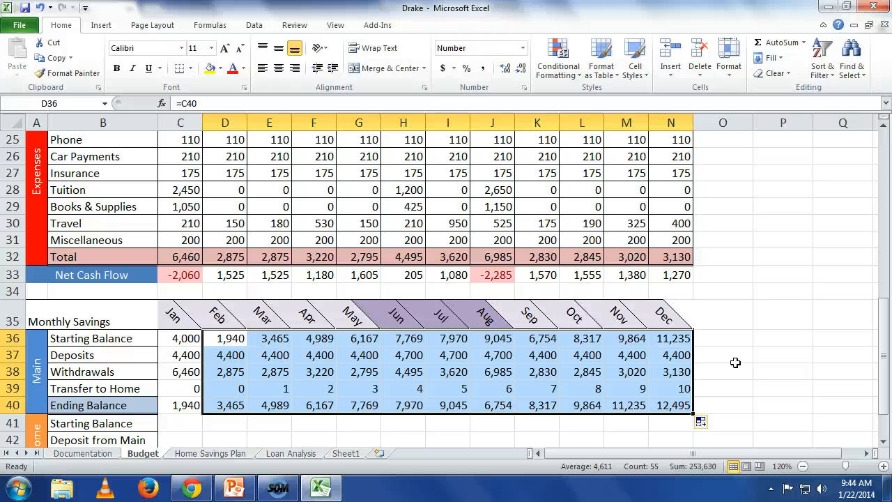
Copy the 0 in D39 over the March to December Transfer to Home cells, E39:N39.
{"action": "left_click", "coordinate": [249, 388]}
{"action": "left_click", "coordinate": [242, 389]}
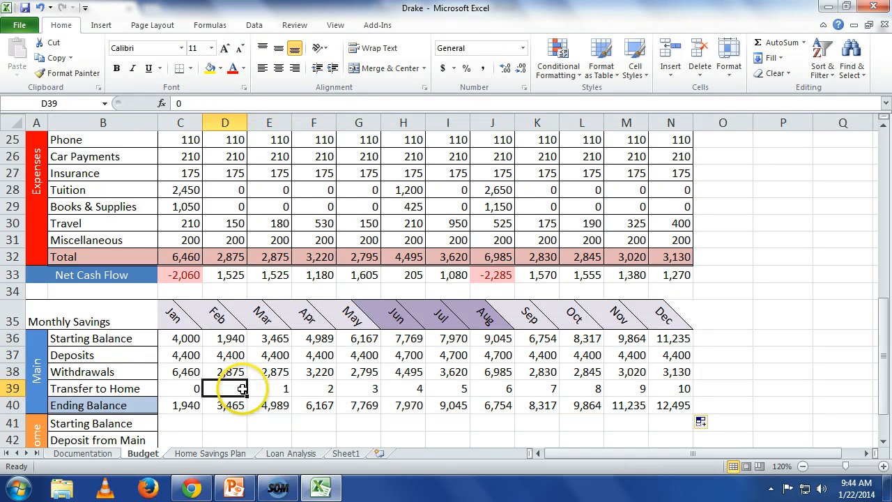
{"action": "right_click", "coordinate": [242, 389]}
{"action": "left_click", "coordinate": [283, 167]}
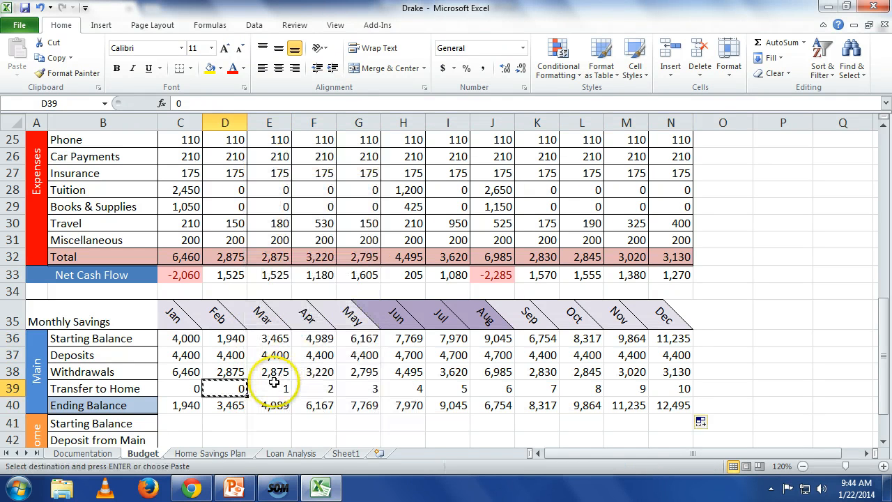
{"action": "left_click_drag", "start_coordinate": [269, 388], "coordinate": [670, 388]}
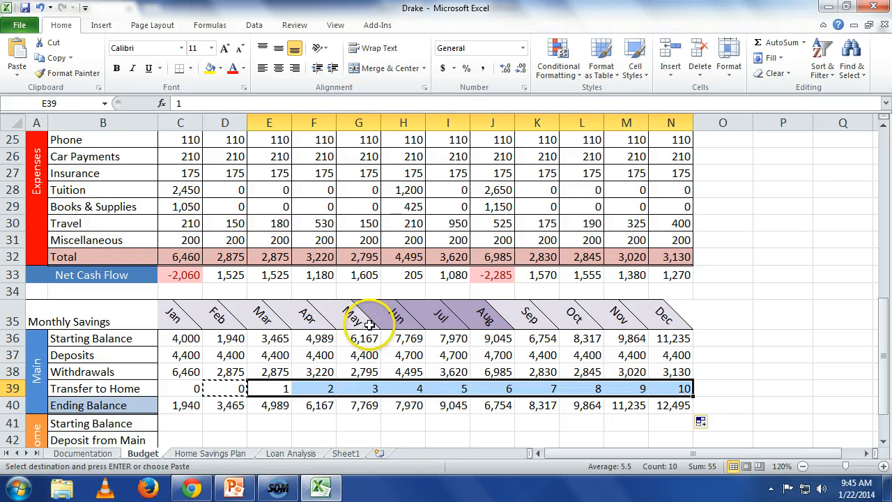
{"action": "left_click", "coordinate": [19, 52]}
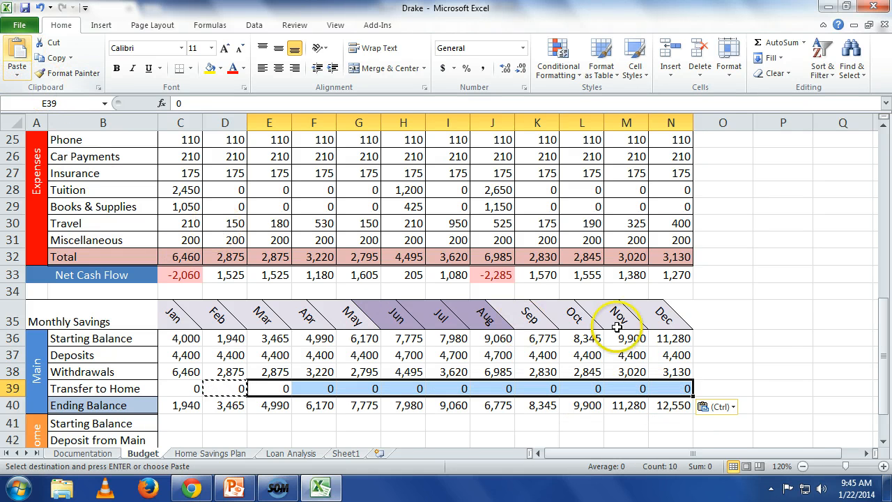
{"action": "left_click", "coordinate": [773, 322]}
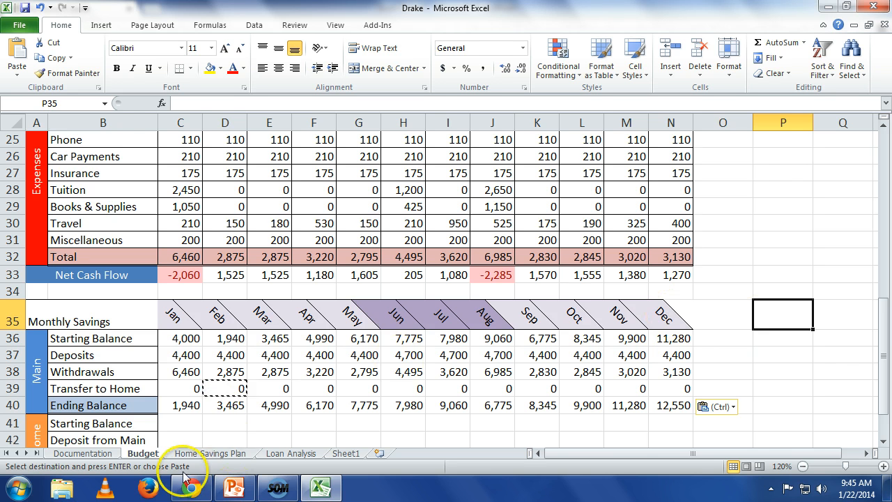
On the Home Savings Plan sheet, enter 12 in B4 and 24 in B5 to start a series.
{"action": "left_click", "coordinate": [211, 453]}
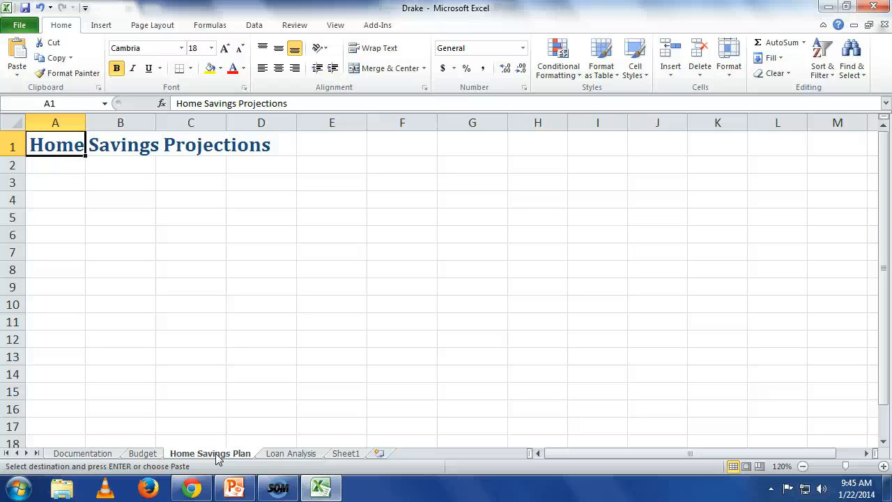
{"action": "key", "text": "Down"}
{"action": "key", "text": "Down"}
{"action": "key", "text": "Right"}
{"action": "key", "text": "Down"}
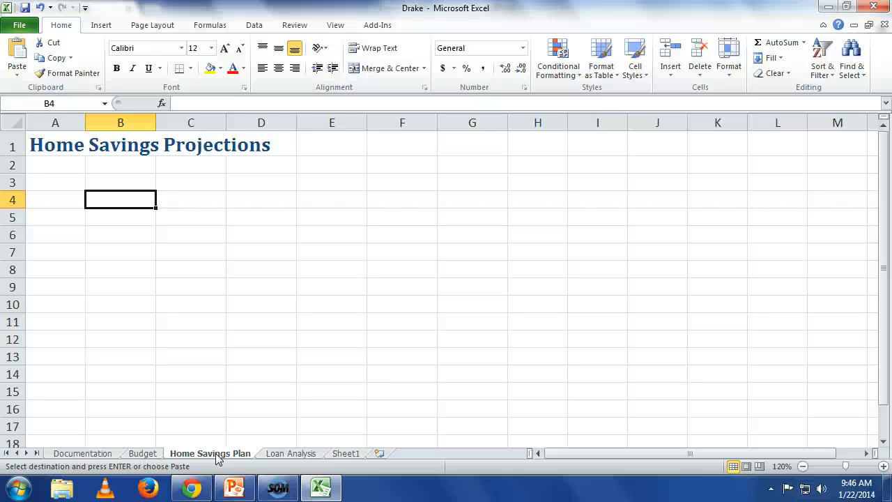
{"action": "type", "text": "12"}
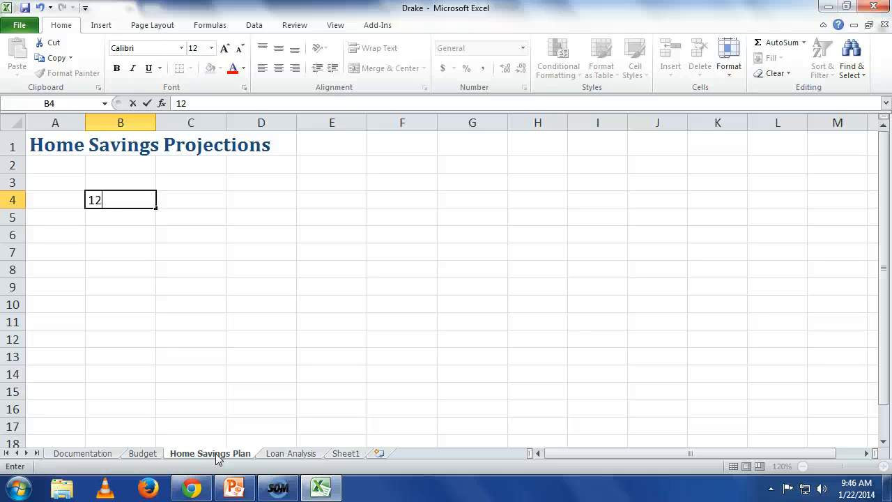
{"action": "key", "text": "Return"}
{"action": "type", "text": "2"}
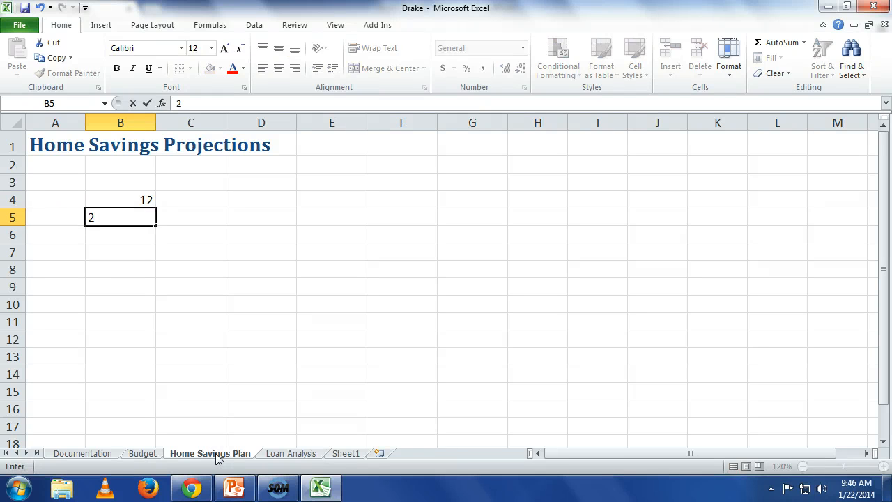
{"action": "type", "text": "4"}
{"action": "key", "text": "Return"}
Extend the series in B4:B5 down to B8, ending at 60.
{"action": "key", "text": "Up"}
{"action": "key", "text": "Up"}
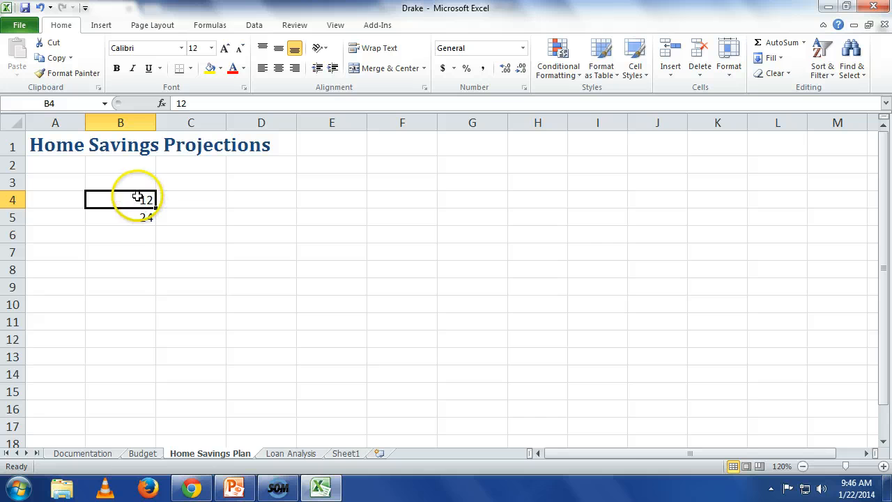
{"action": "left_click_drag", "start_coordinate": [138, 198], "coordinate": [160, 274]}
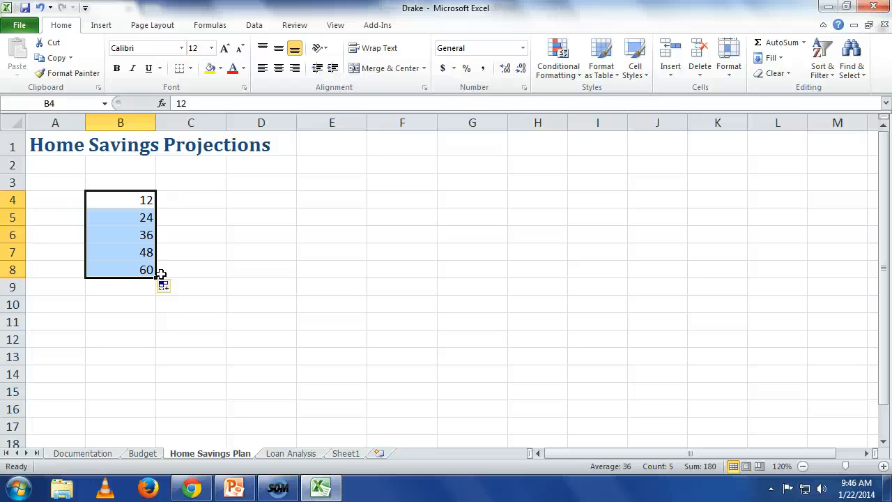
Enter 500 in C3 and 600 in D3 to start the series across row 3.
{"action": "left_click", "coordinate": [165, 184]}
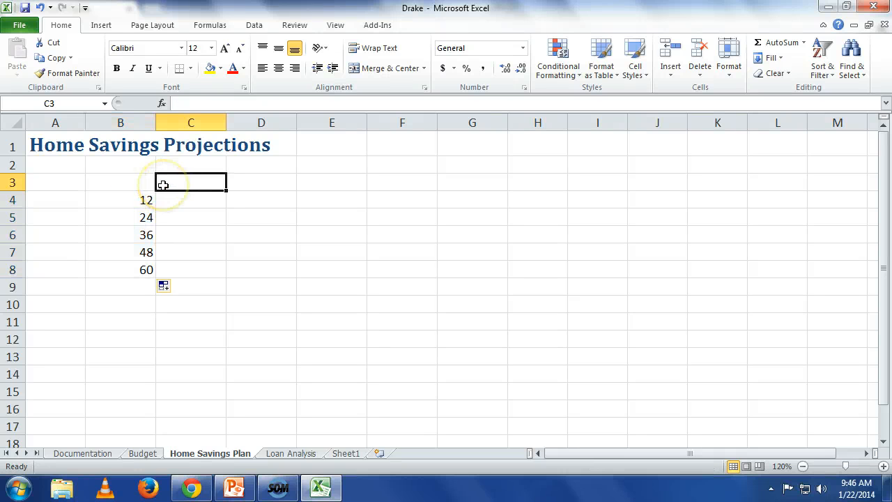
{"action": "type", "text": "500"}
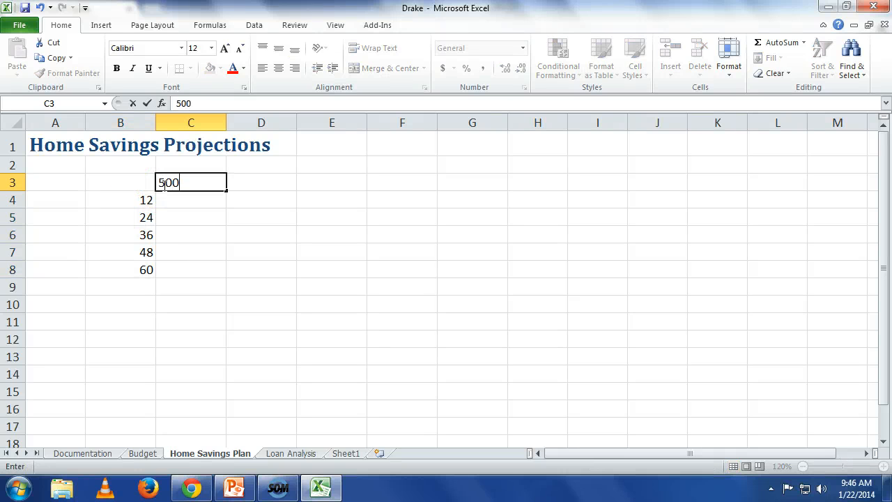
{"action": "key", "text": "Tab"}
{"action": "type", "text": "600"}
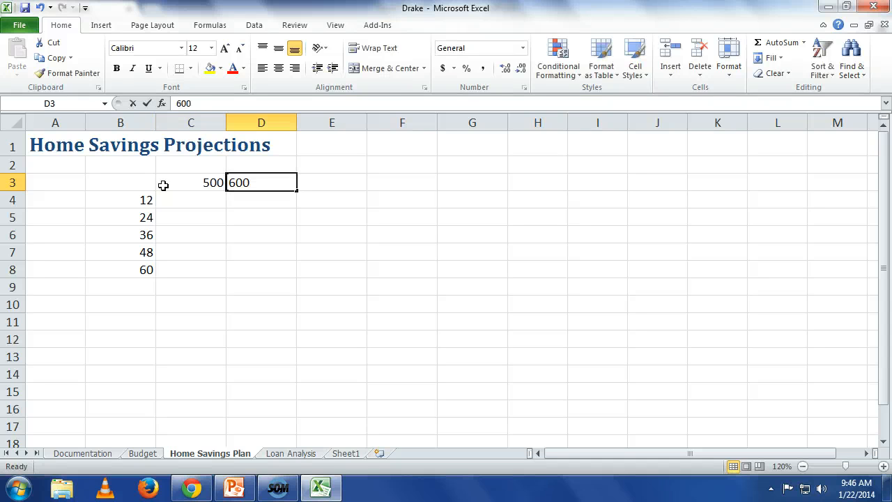
{"action": "key", "text": "Return"}
Extend the series in C3:D3 across to M3, ending at 1500.
{"action": "left_click", "coordinate": [163, 184]}
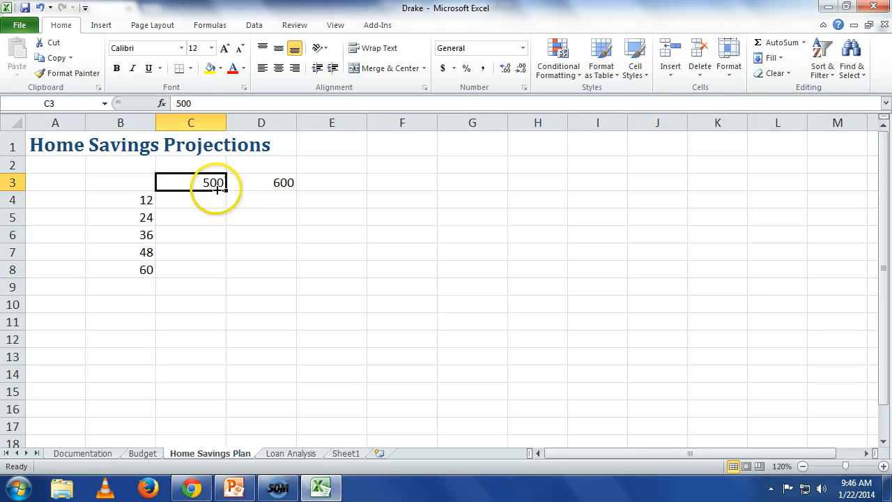
{"action": "left_click_drag", "start_coordinate": [214, 185], "coordinate": [239, 179]}
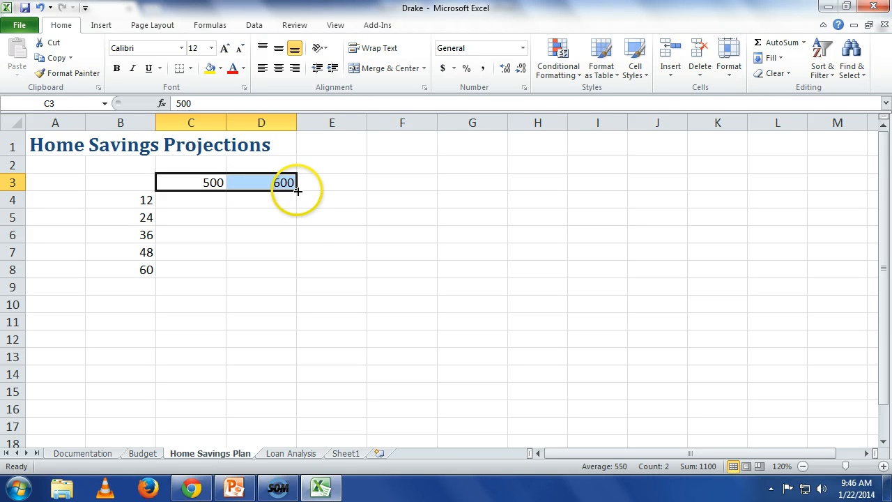
{"action": "left_click_drag", "start_coordinate": [292, 186], "coordinate": [842, 184]}
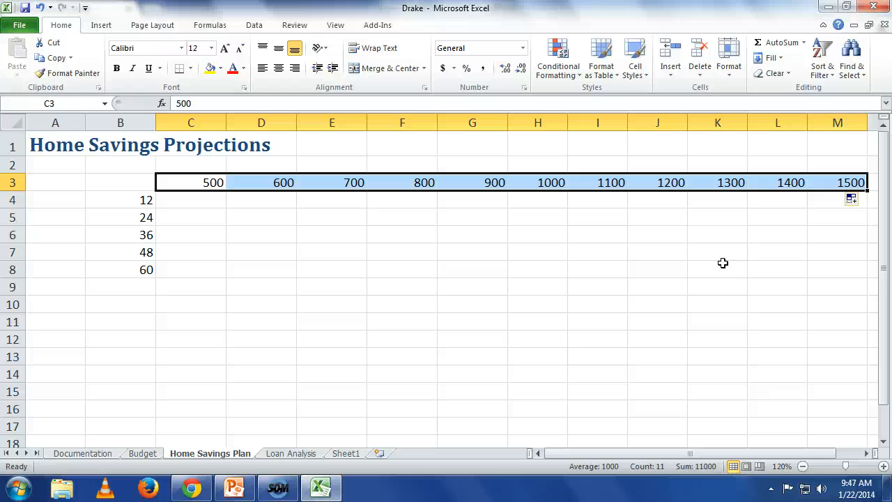
Write the formula =b4*c3 in C4 to multiply the first column B value by the first row 3 amount.
{"action": "key", "text": "Down"}
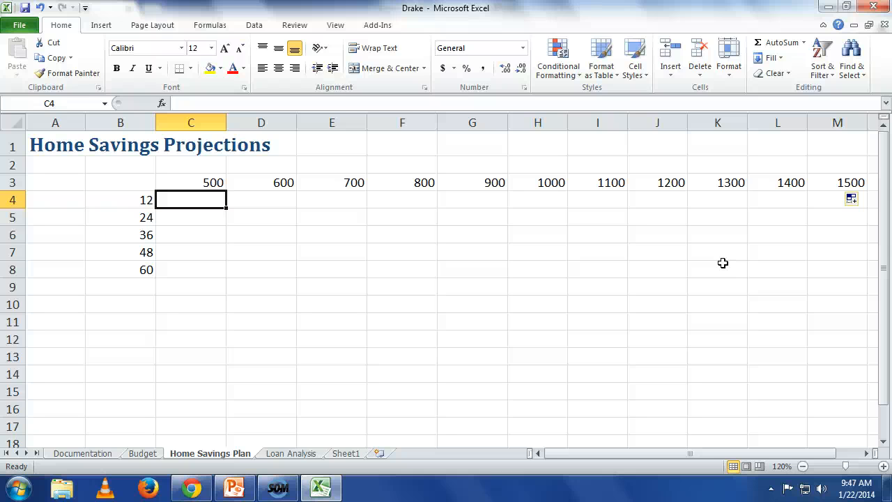
{"action": "type", "text": "="}
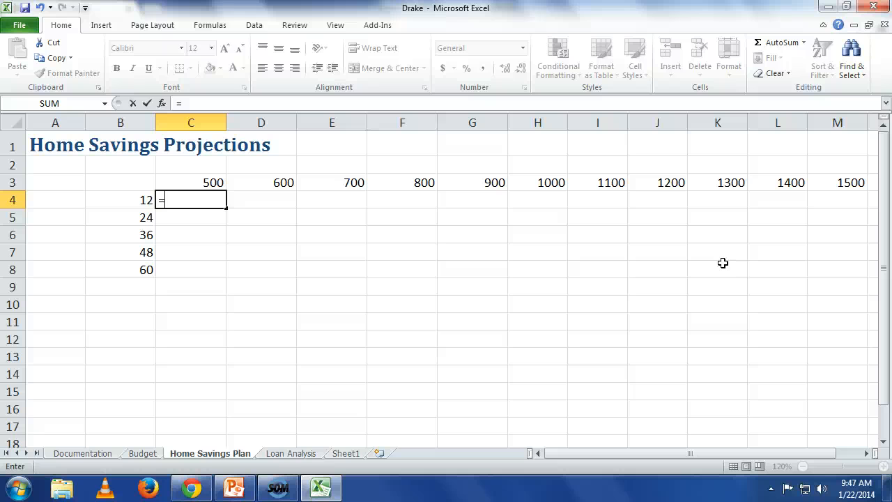
{"action": "type", "text": "b4"}
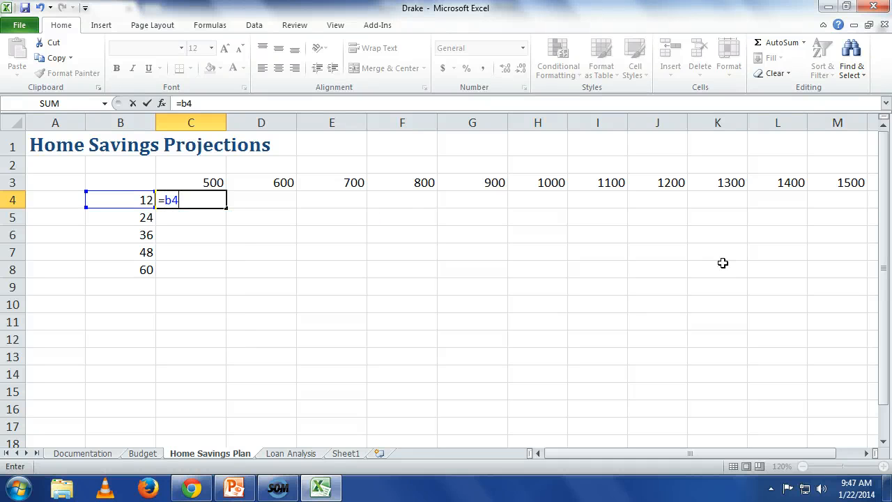
{"action": "type", "text": "*c3"}
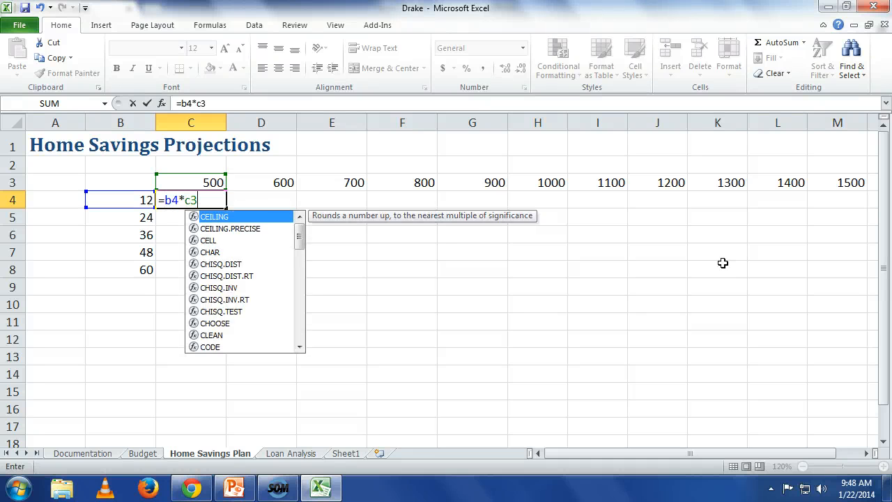
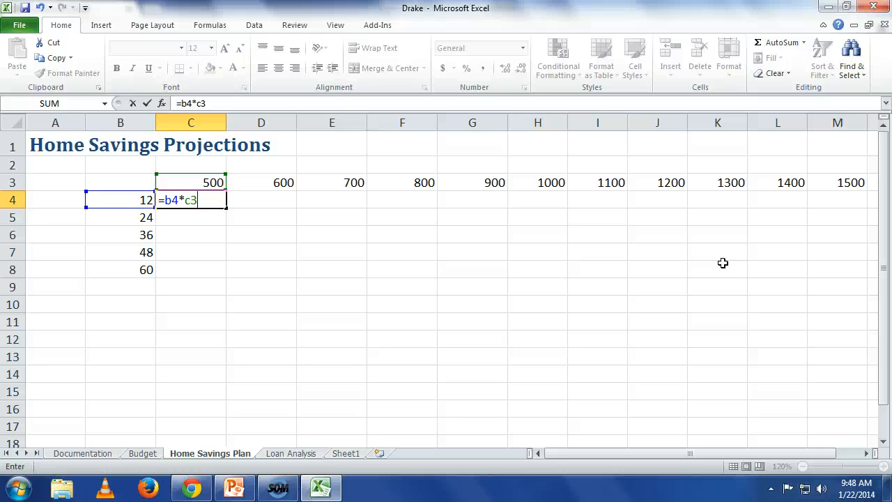
Change the formula in C4 to mixed references so it reads =$B4*C$3.
{"action": "double_click", "coordinate": [169, 200]}
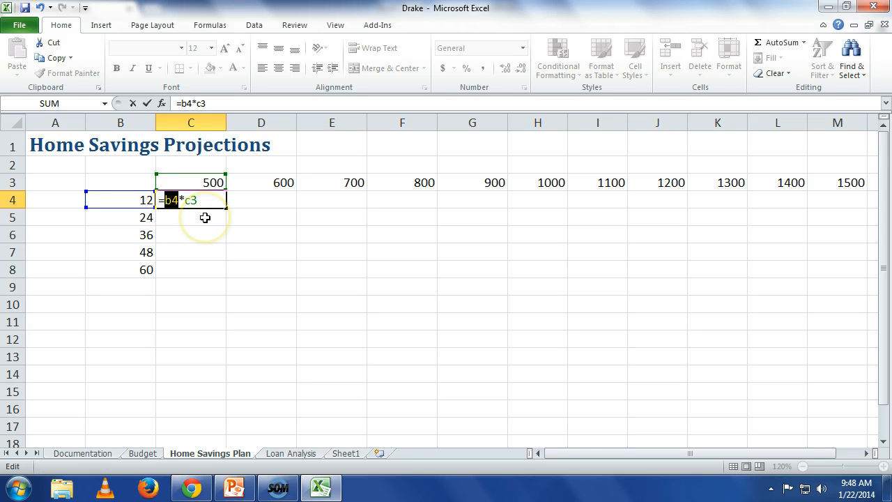
{"action": "key", "text": "F4"}
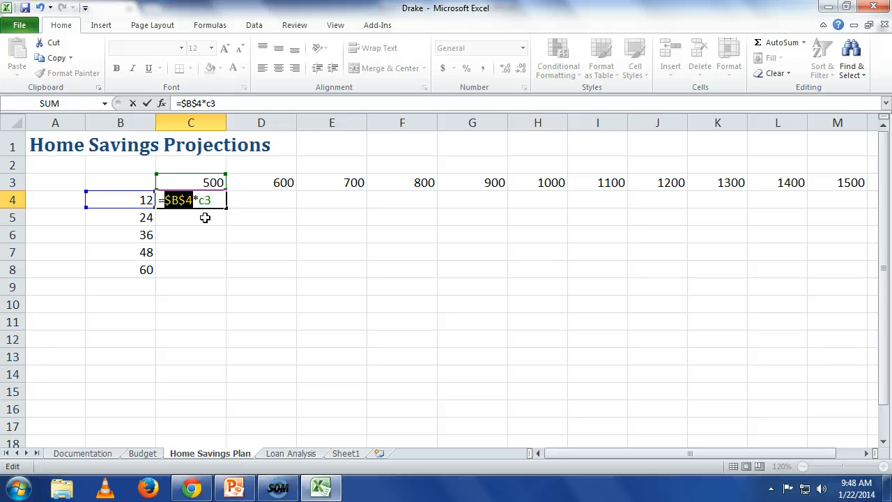
{"action": "key", "text": "F4"}
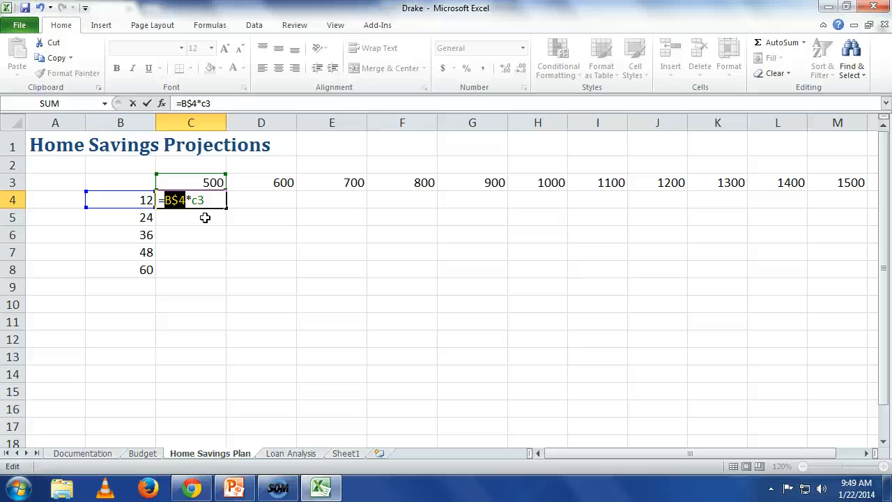
{"action": "key", "text": "F4"}
{"action": "left_click_drag", "start_coordinate": [207, 200], "coordinate": [194, 202]}
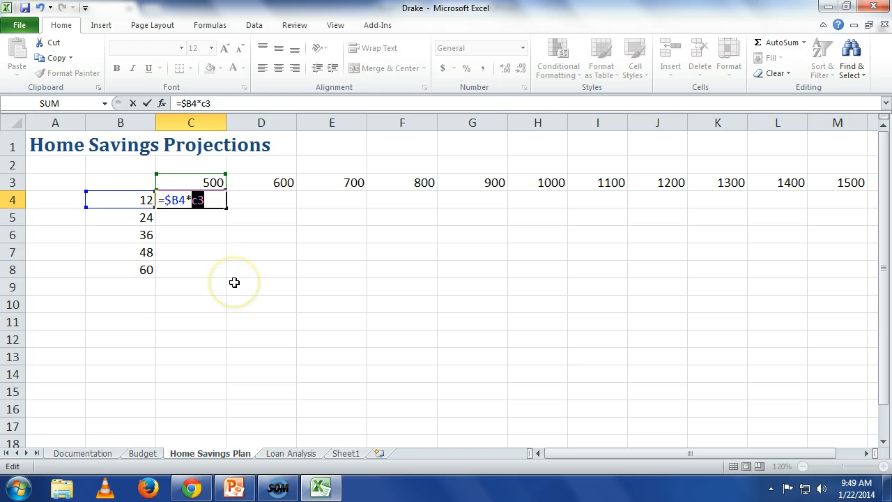
{"action": "key", "text": "F4"}
{"action": "key", "text": "F4"}
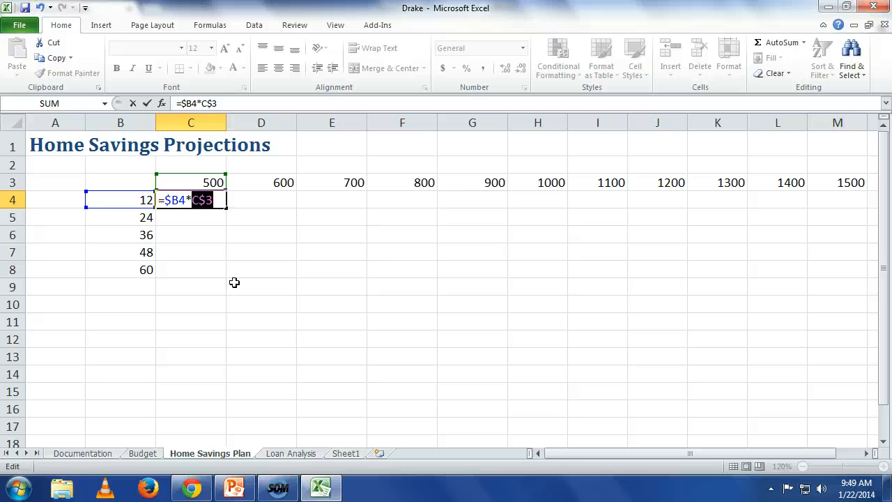
{"action": "key", "text": "Return"}
{"action": "key", "text": "Up"}
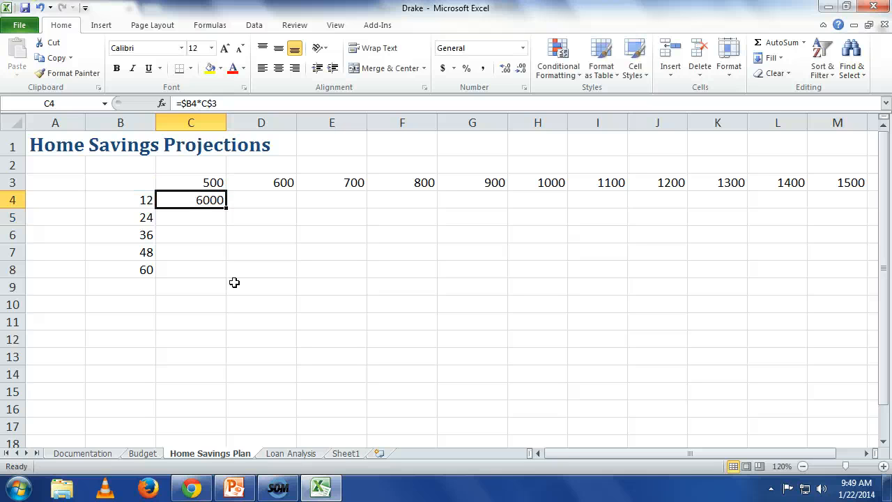
Fill the C4 formula down to C8 and across to column M to complete the projections table.
{"action": "left_click_drag", "start_coordinate": [226, 207], "coordinate": [222, 269]}
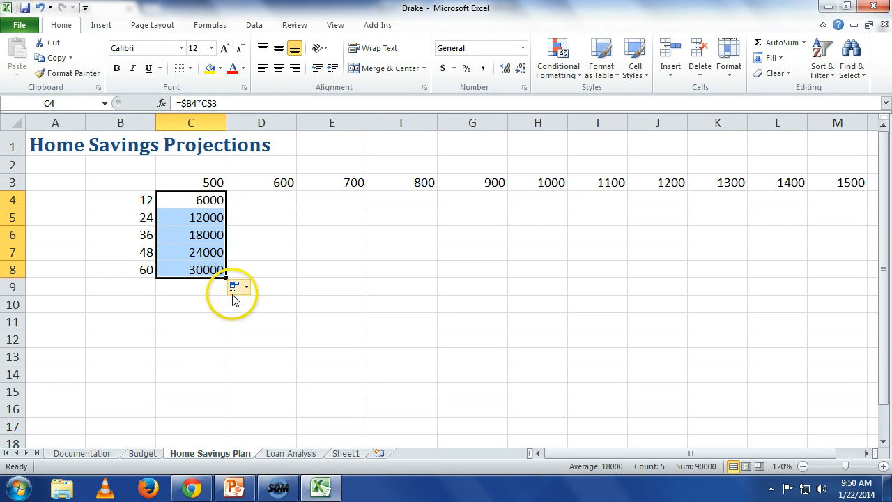
{"action": "left_click_drag", "start_coordinate": [226, 277], "coordinate": [843, 276]}
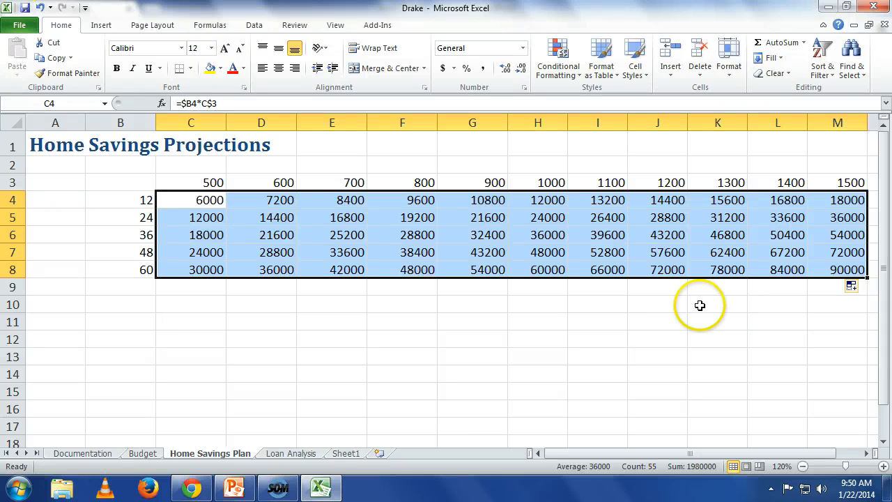
On the Budget sheet, enter 800 in L10 as the monthly transfer to home savings.
{"action": "left_click", "coordinate": [149, 457]}
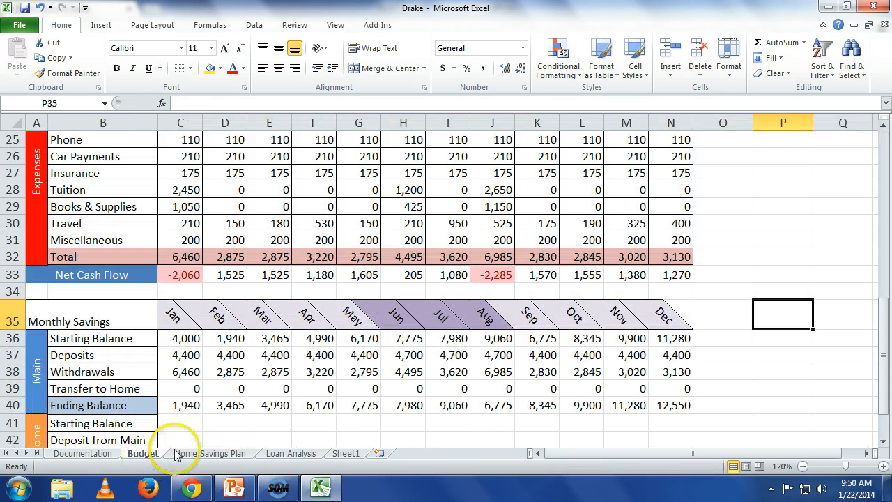
{"action": "scroll", "coordinate": [418, 397], "scroll_direction": "up", "scroll_amount": 8}
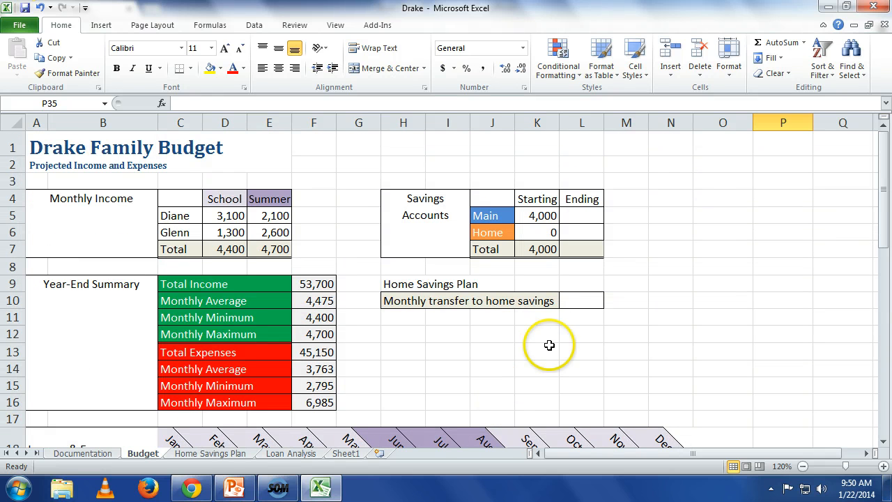
{"action": "left_click", "coordinate": [581, 300]}
{"action": "type", "text": "800"}
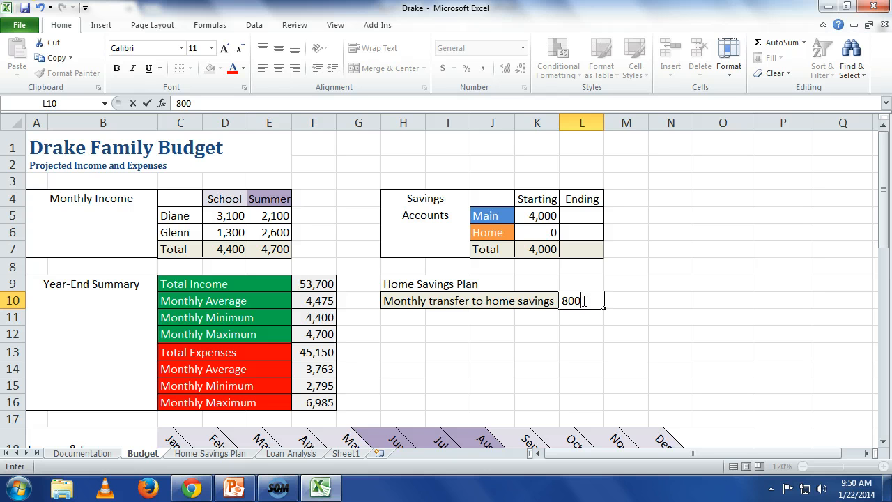
{"action": "key", "text": "Return"}
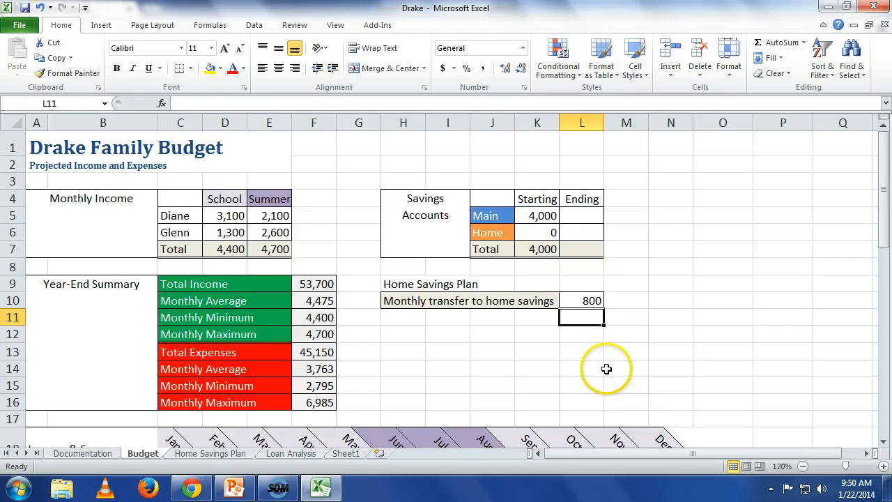
Enter the formula =L10 in C39 so January's Transfer to Home uses the monthly transfer amount.
{"action": "scroll", "coordinate": [603, 368], "scroll_direction": "down", "scroll_amount": 6}
{"action": "scroll", "coordinate": [608, 368], "scroll_direction": "down", "scroll_amount": 2}
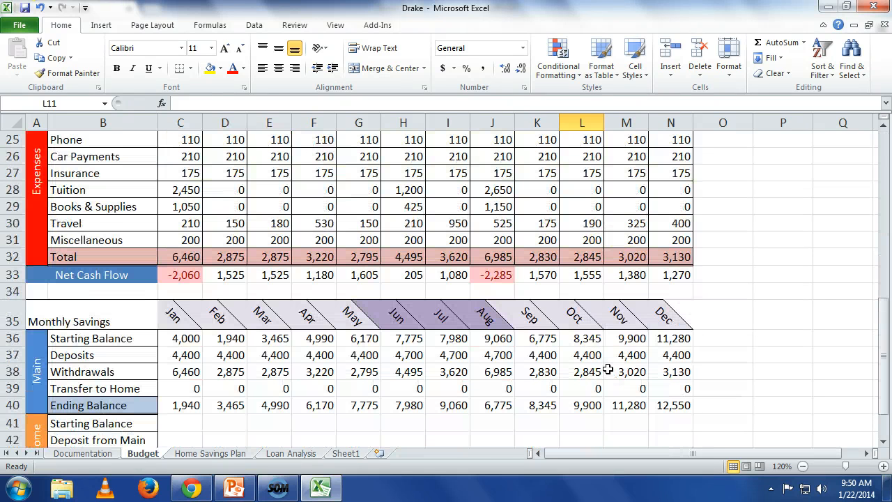
{"action": "left_click", "coordinate": [187, 392]}
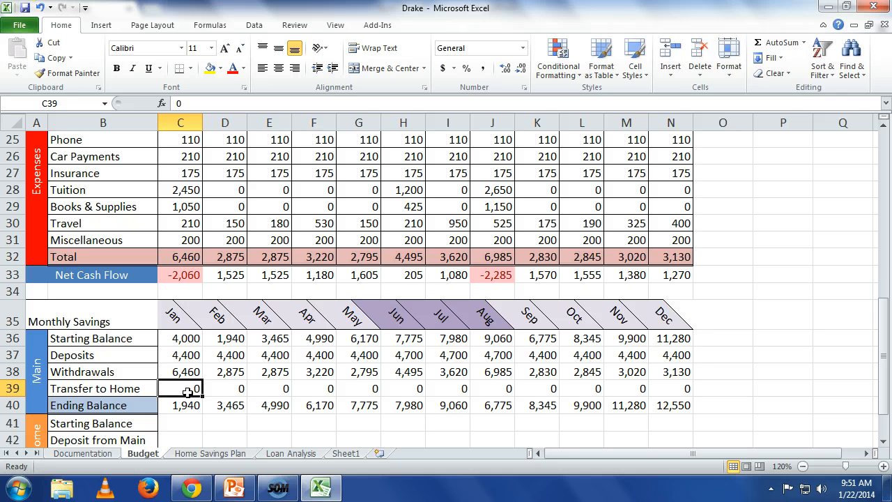
{"action": "scroll", "coordinate": [177, 398], "scroll_direction": "up", "scroll_amount": 4}
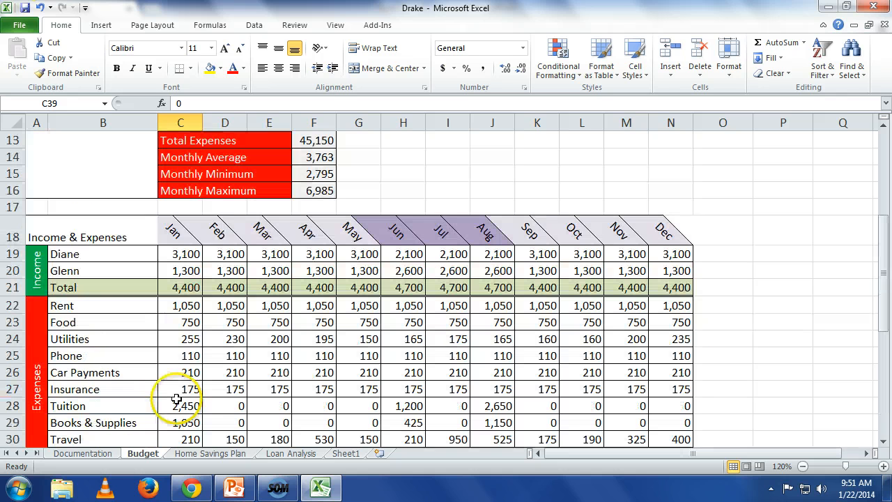
{"action": "scroll", "coordinate": [223, 388], "scroll_direction": "up", "scroll_amount": 3}
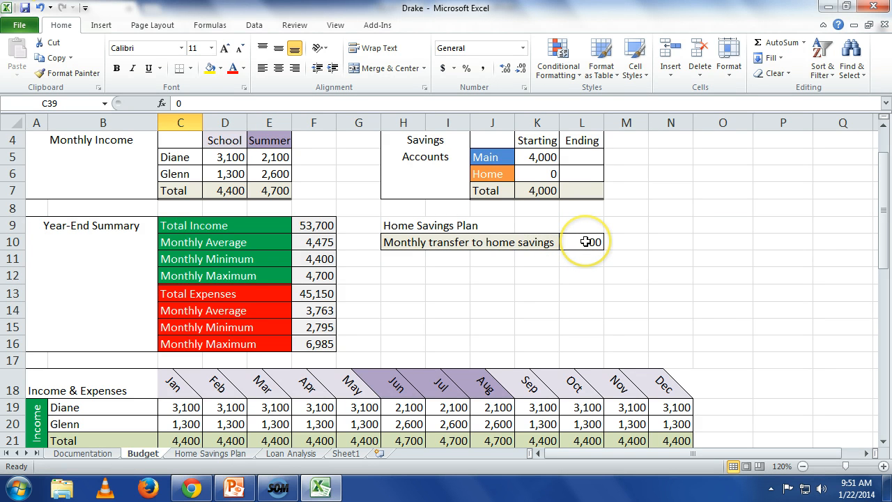
{"action": "scroll", "coordinate": [458, 279], "scroll_direction": "down", "scroll_amount": 8}
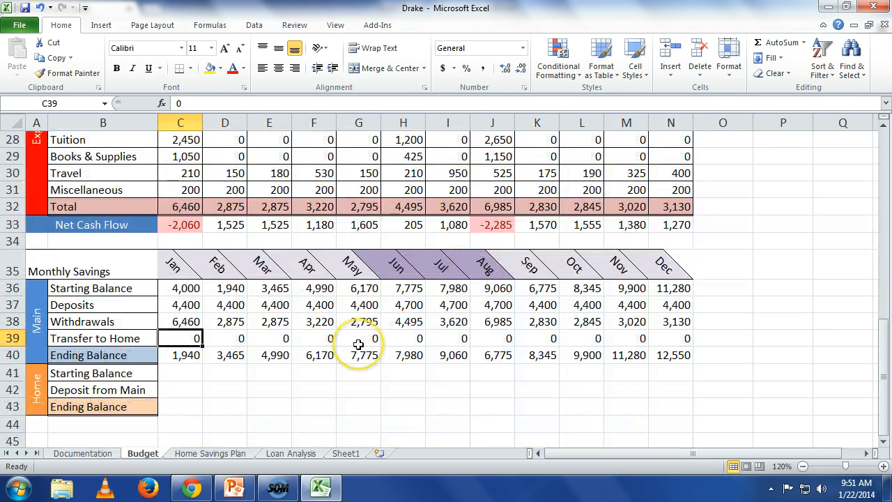
{"action": "type", "text": "=I10"}
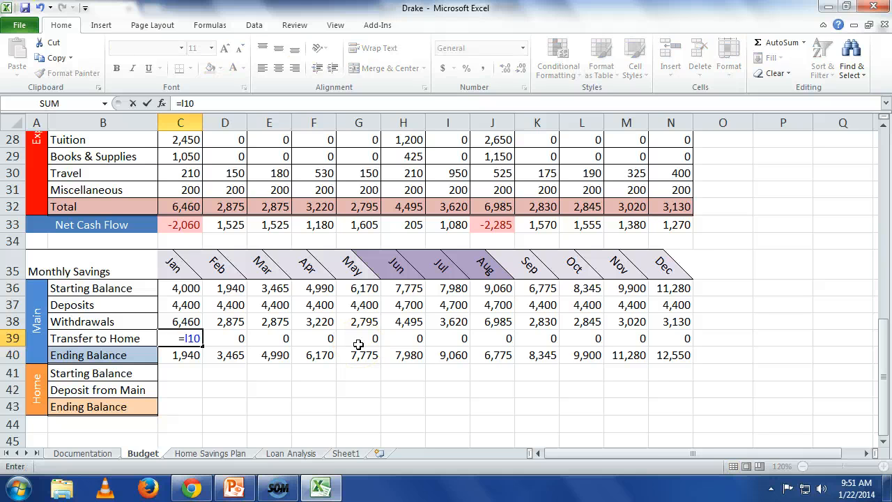
{"action": "key", "text": "Return"}
{"action": "key", "text": "Up"}
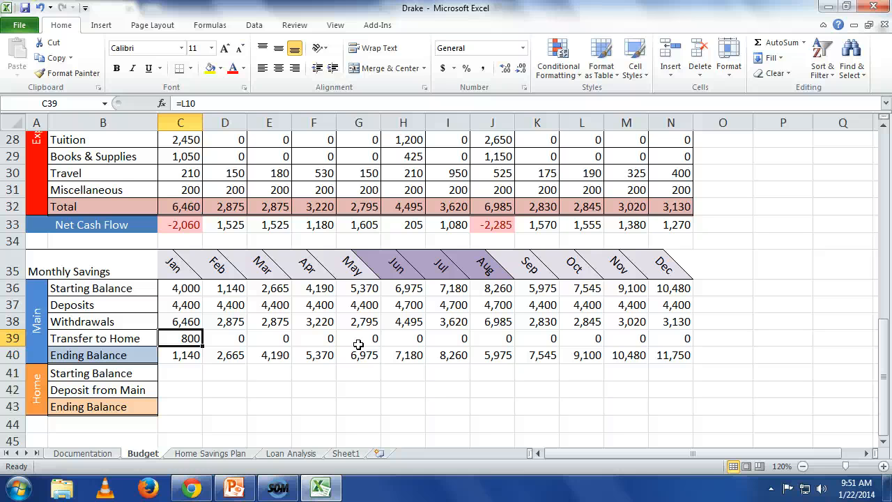
Make the C39 reference absolute as =$L$10 and fill it across the Transfer to Home row to N39.
{"action": "key", "text": "F2"}
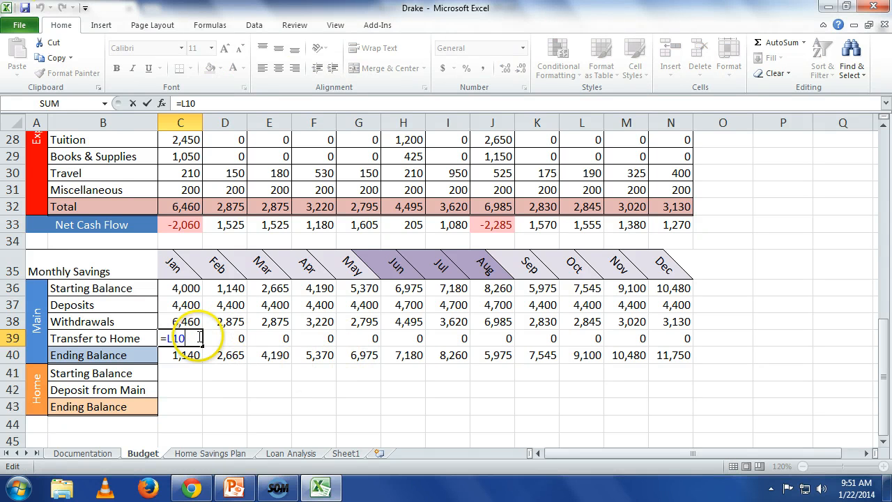
{"action": "left_click_drag", "start_coordinate": [199, 338], "coordinate": [168, 338]}
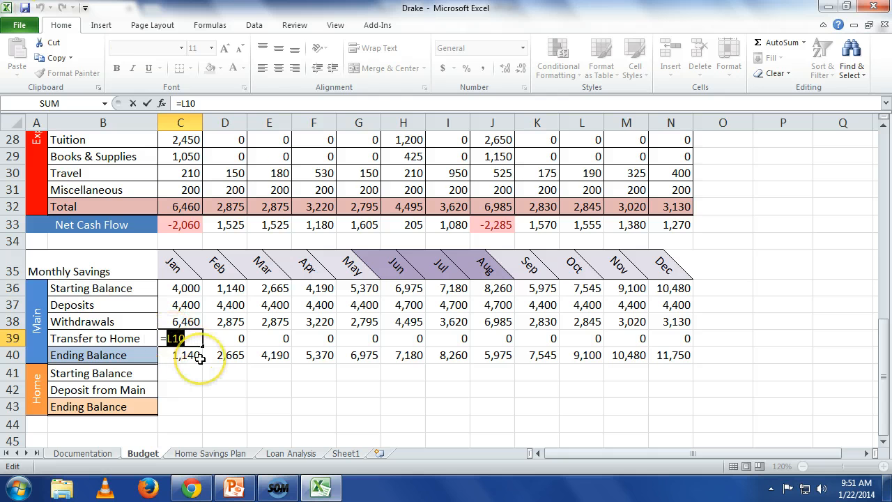
{"action": "key", "text": "F4"}
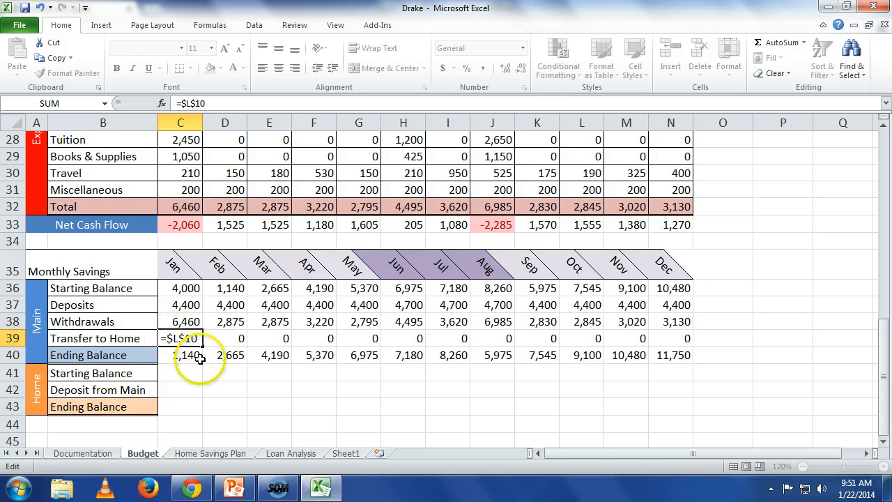
{"action": "key", "text": "ctrl+Return"}
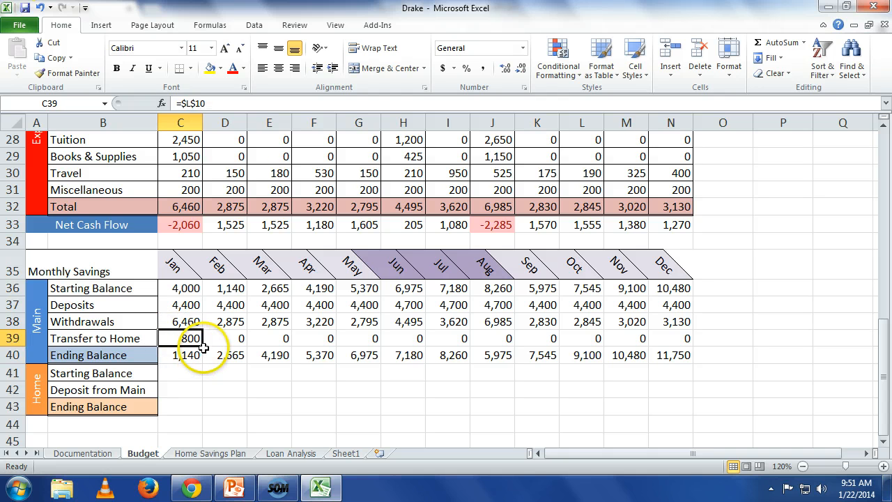
{"action": "left_click_drag", "start_coordinate": [204, 345], "coordinate": [670, 343]}
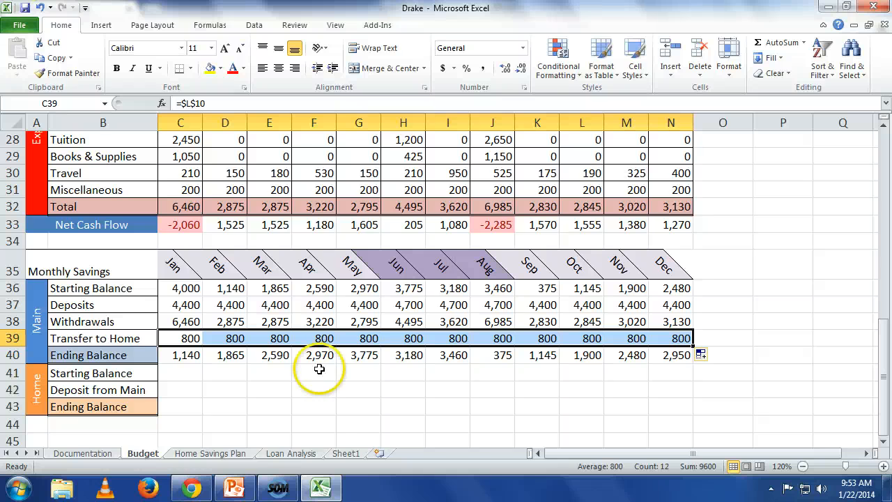
{"action": "left_click", "coordinate": [292, 491]}
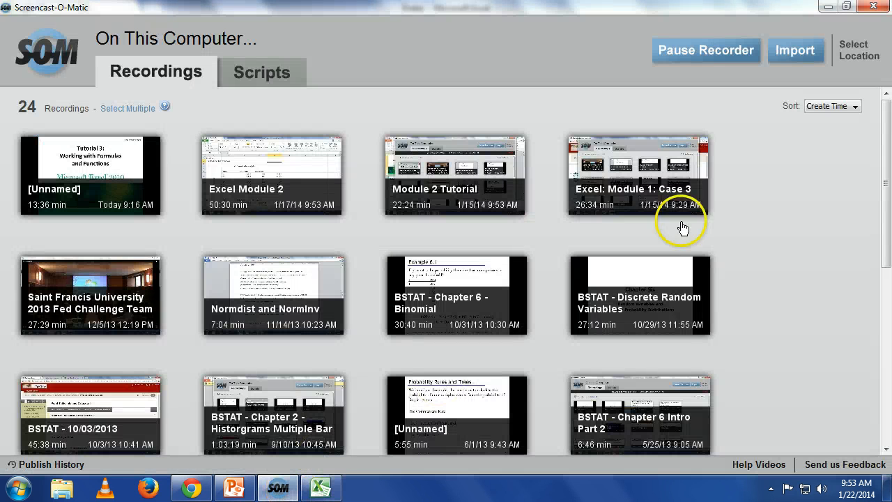